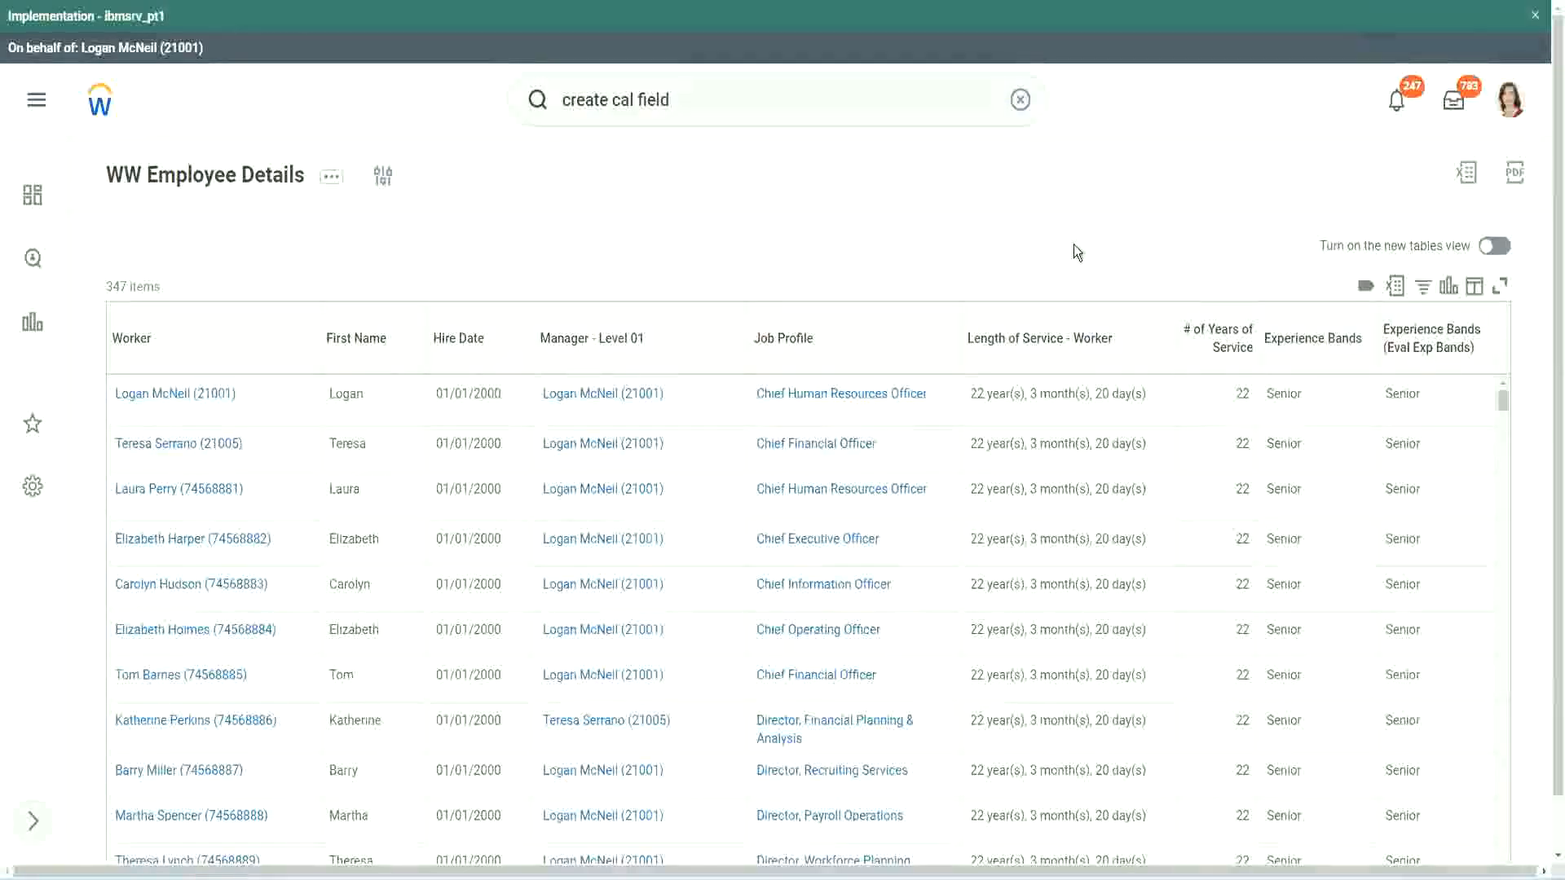
{"action": "left_click", "coordinate": [1357, 386]}
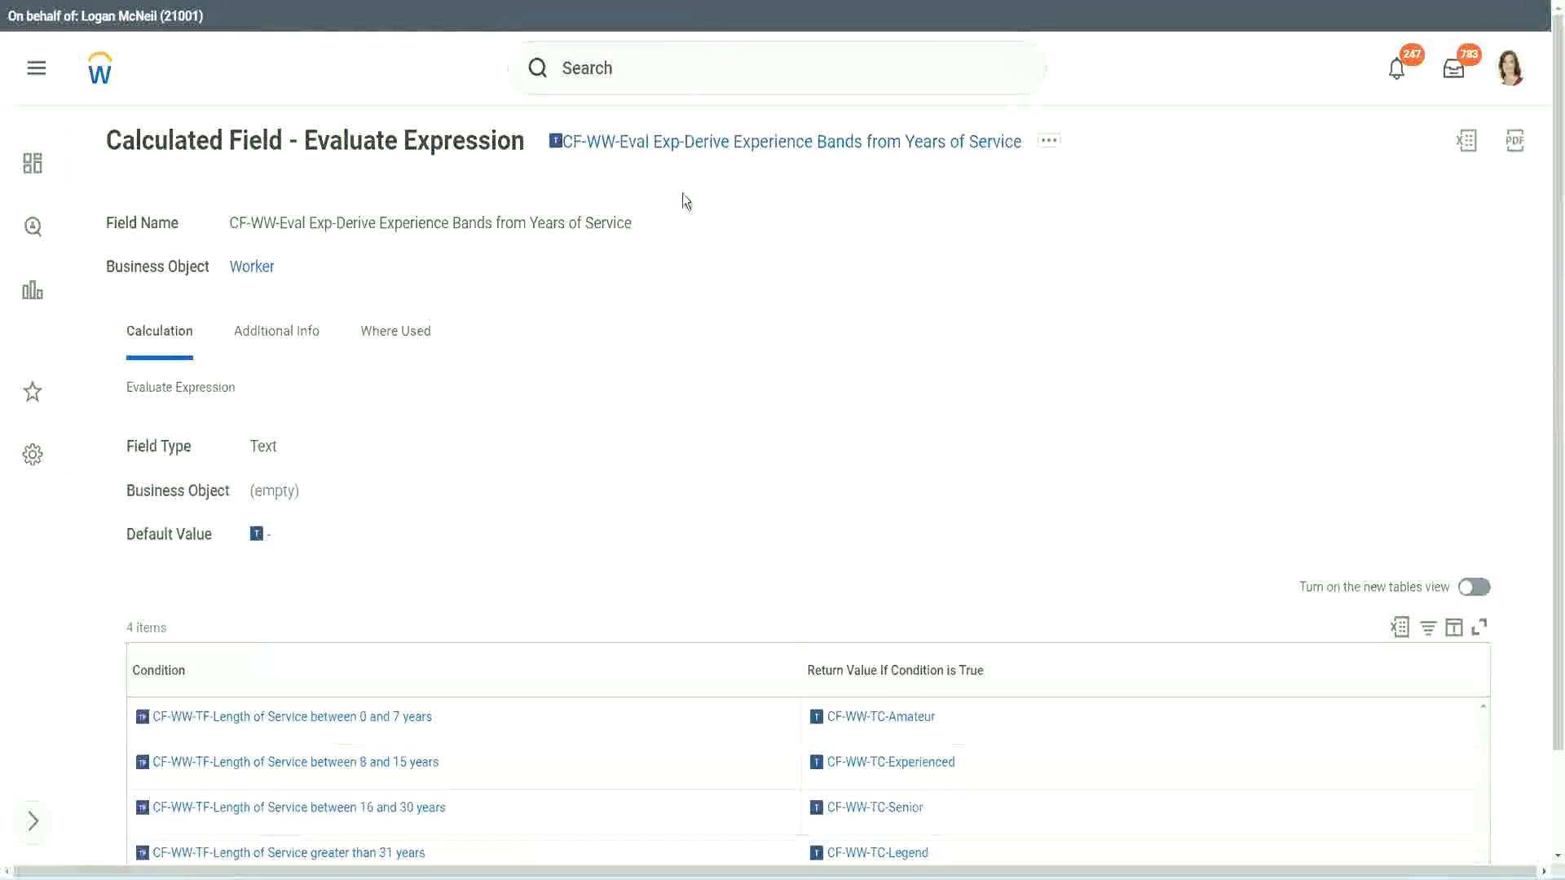
{"action": "right_click", "coordinate": [680, 149]}
{"action": "left_click", "coordinate": [737, 247]}
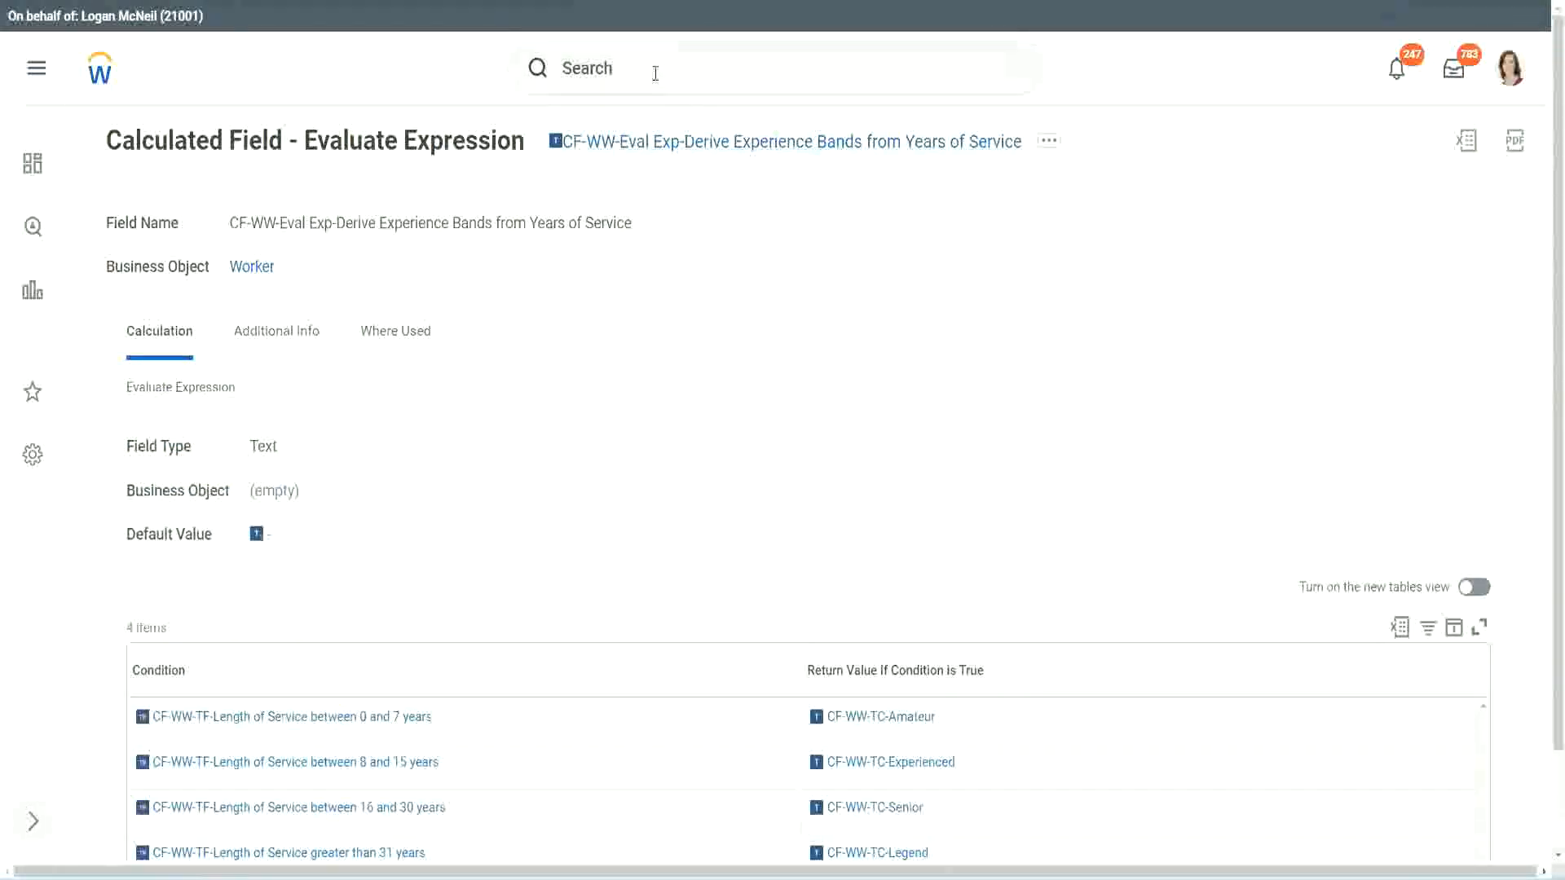
{"action": "left_click", "coordinate": [656, 74]}
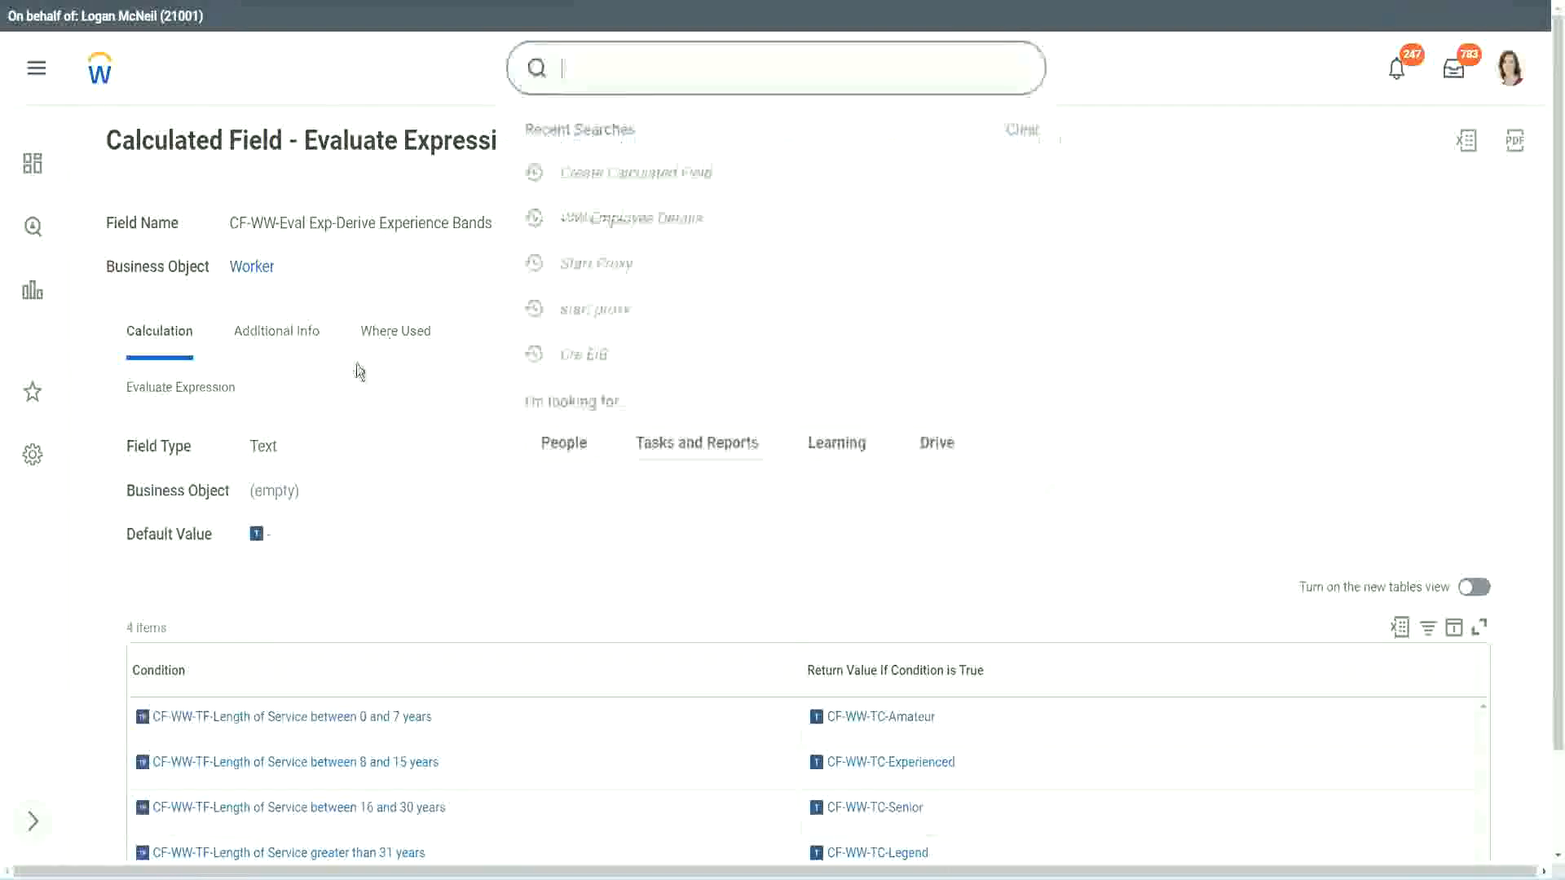
{"action": "left_click", "coordinate": [1108, 189]}
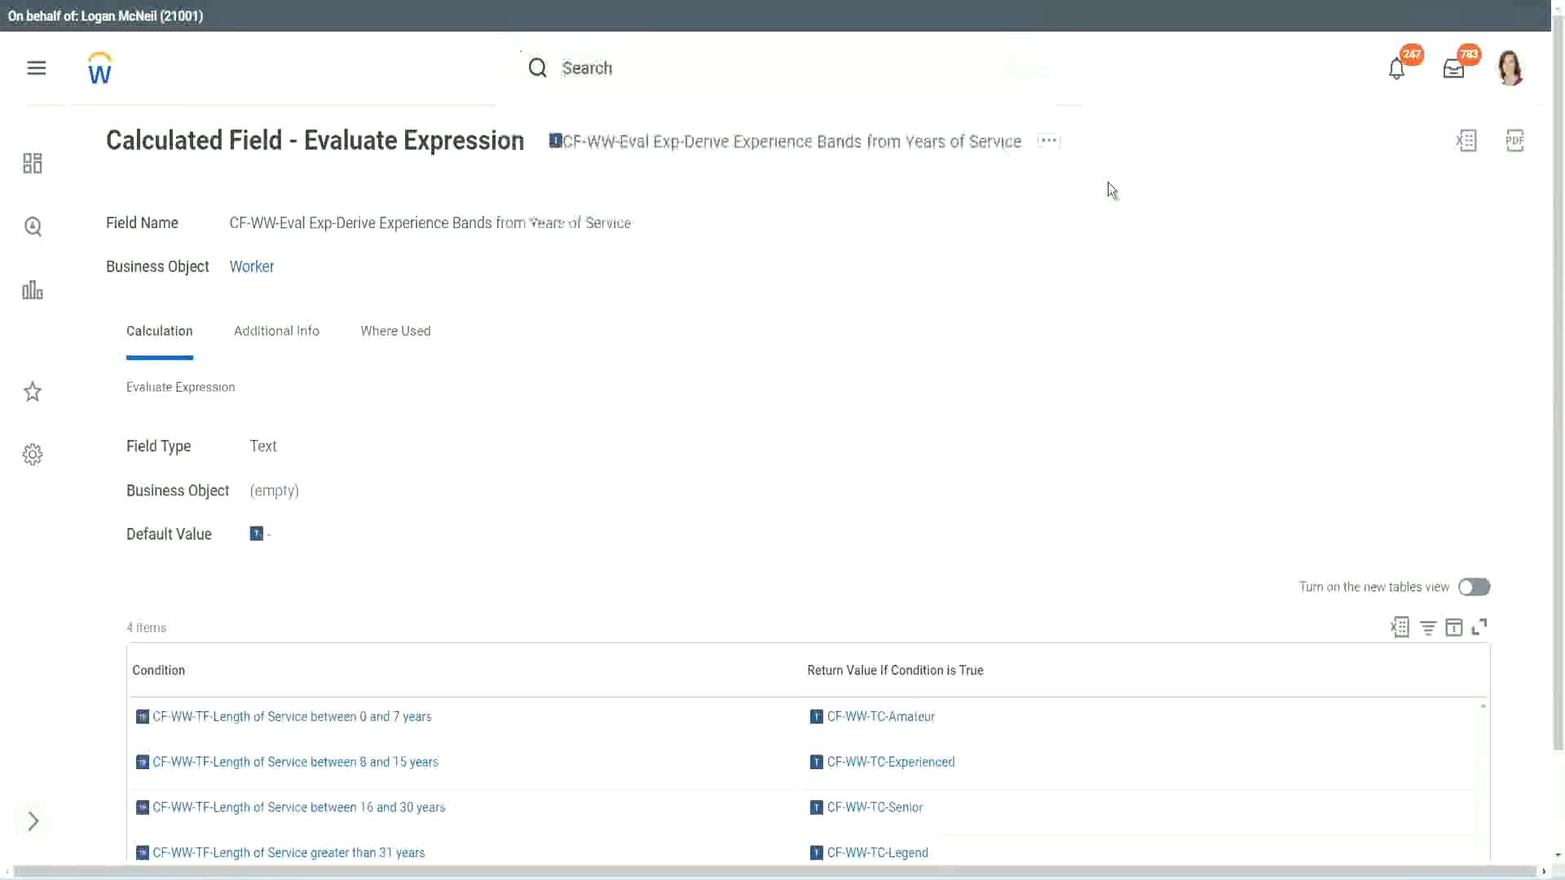
Step: Search for "create calc field" and open the Create Calculated Field task
{"action": "left_click", "coordinate": [619, 61]}
{"action": "type", "text": "create calc"}
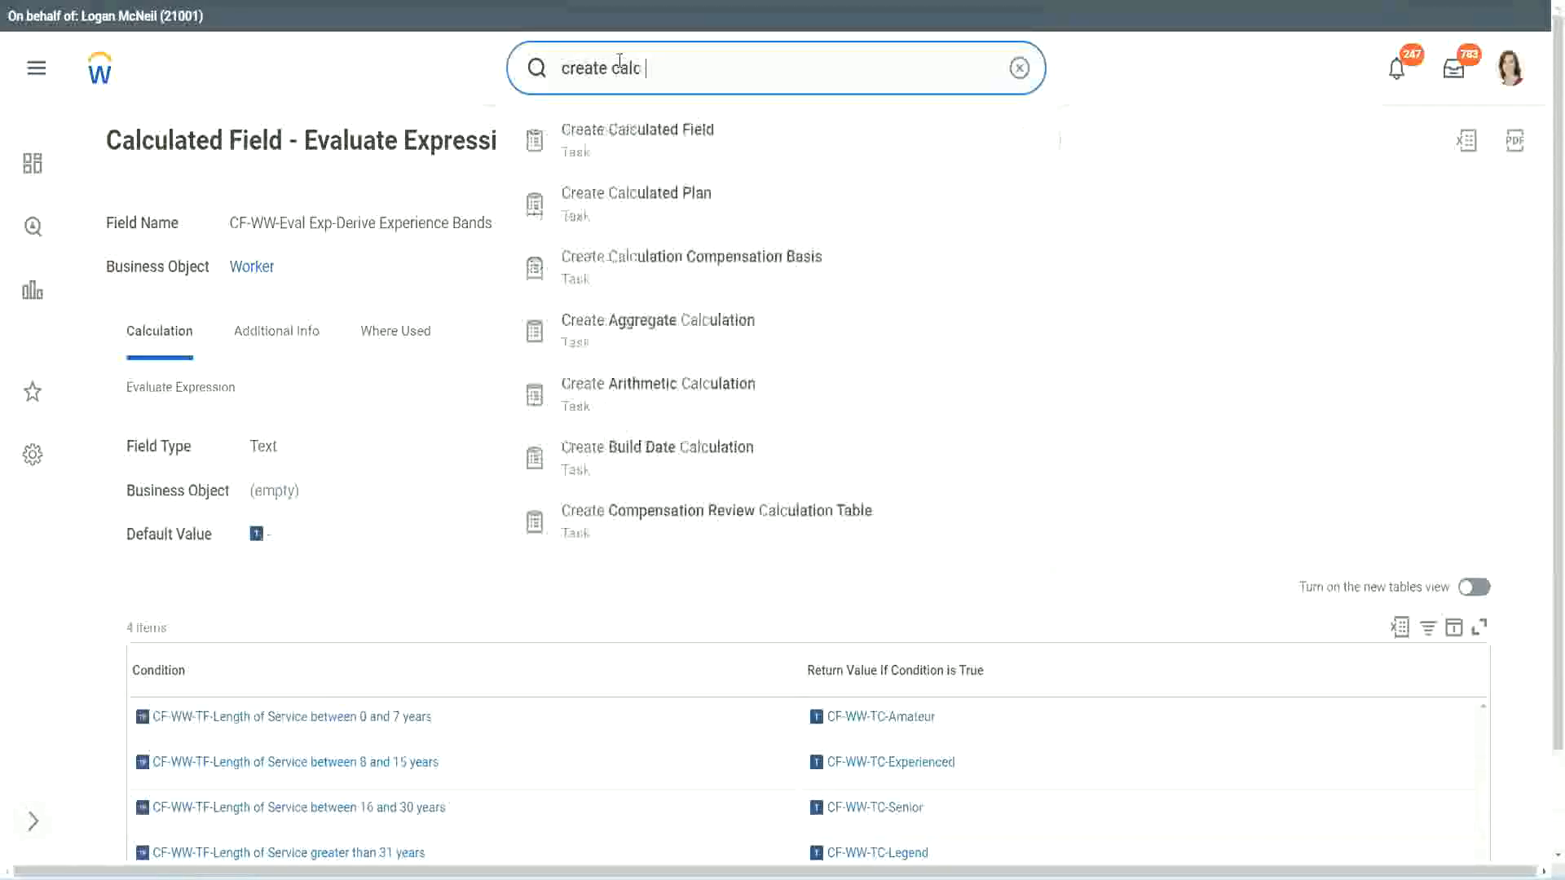
{"action": "type", "text": " field"}
{"action": "left_click", "coordinate": [652, 150]}
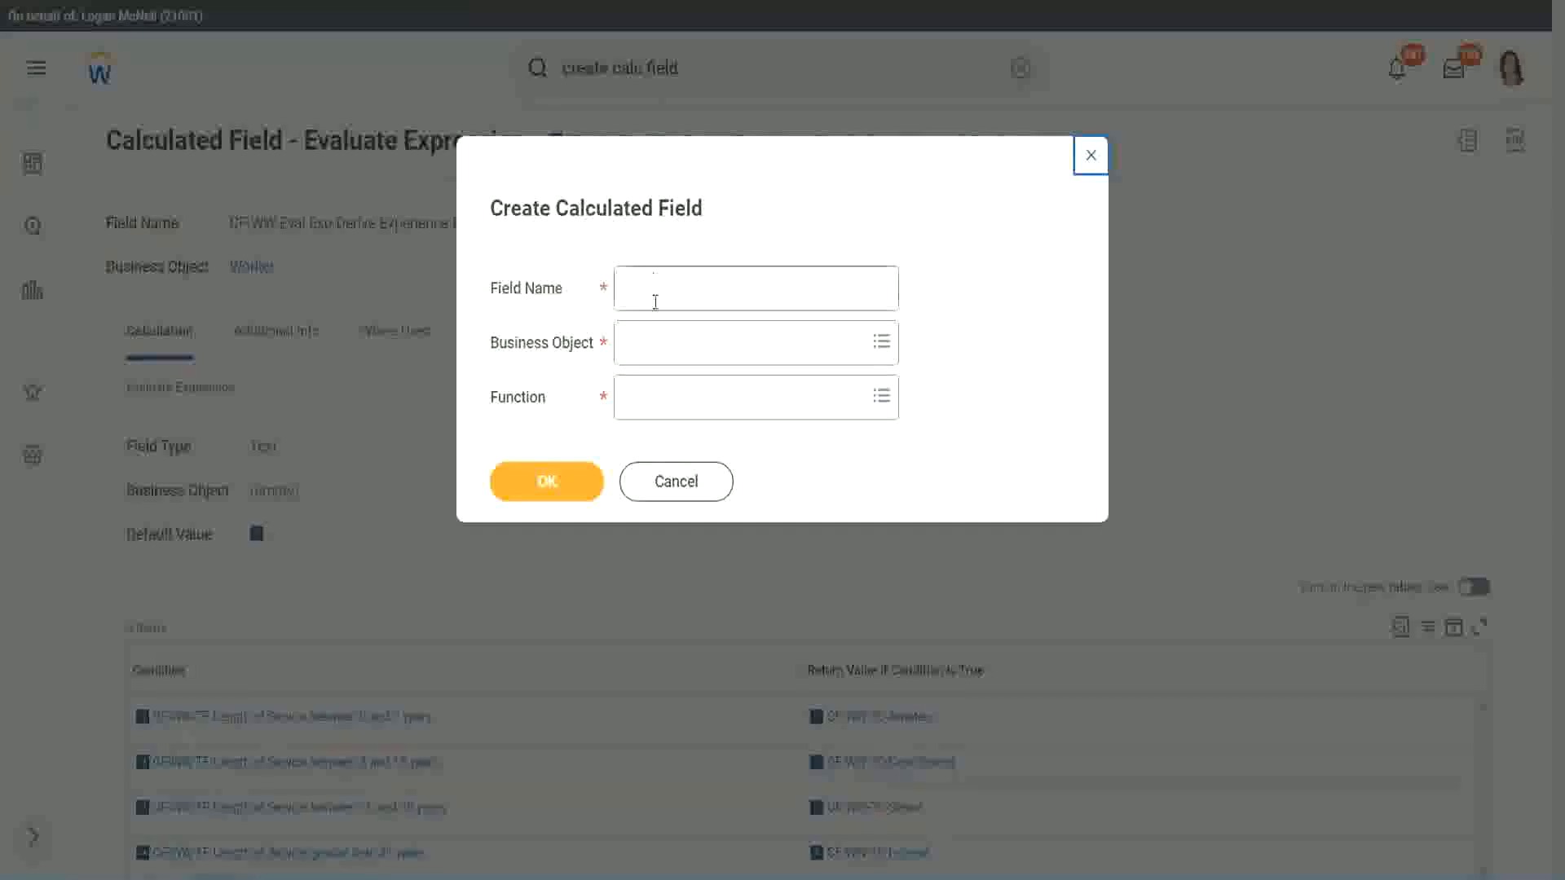
Step: Name the new calculated field "CF-WW-LRB-Identify Experience Bands from years of Service"
{"action": "left_click", "coordinate": [657, 294]}
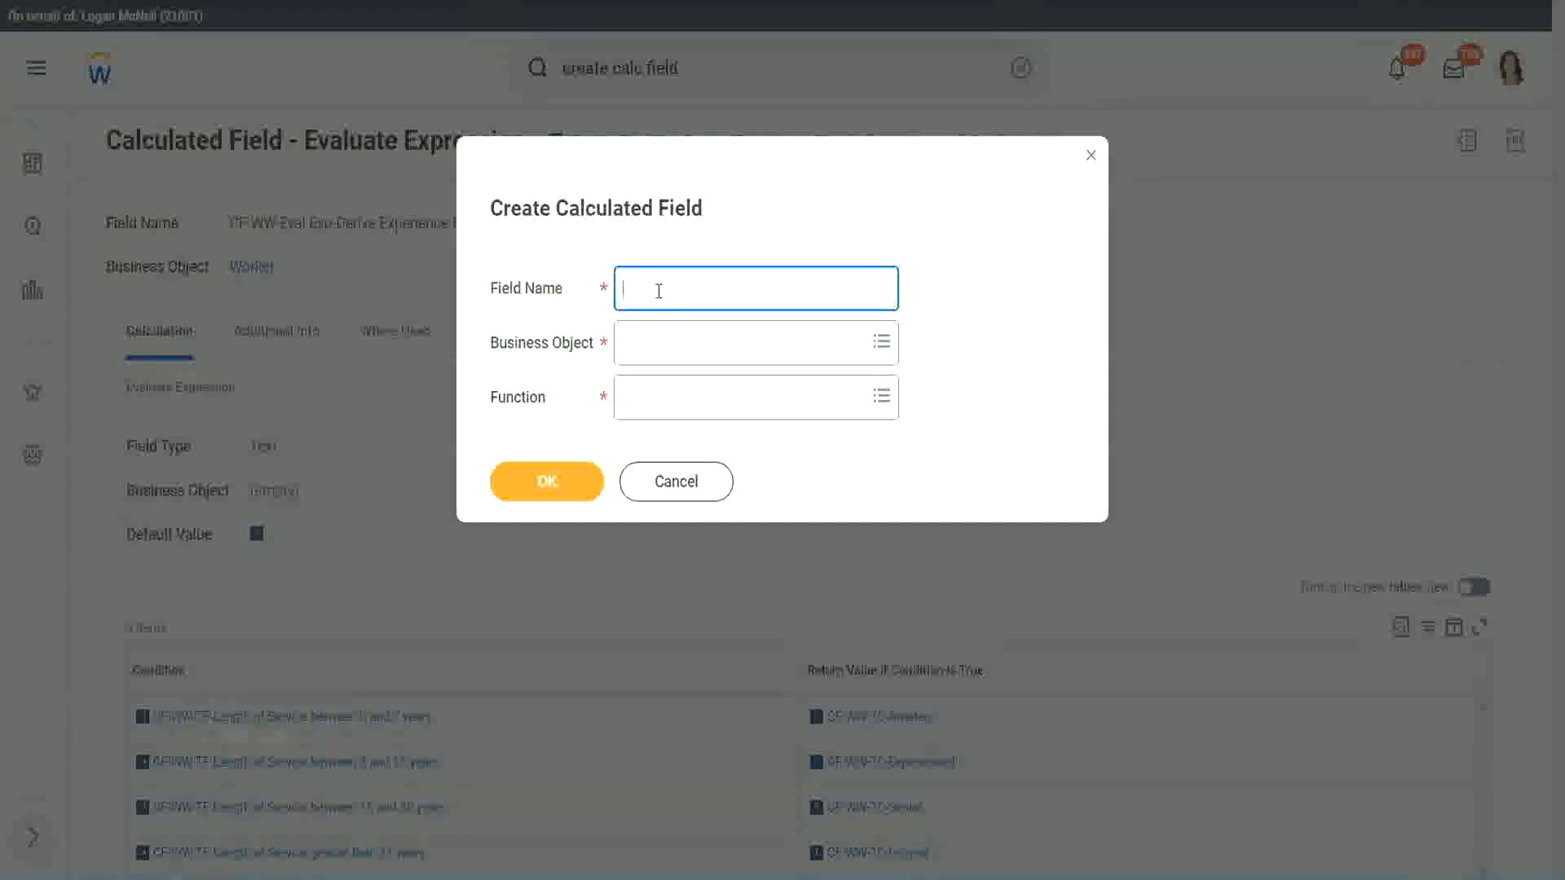
{"action": "type", "text": "CF-WW-LRB-Identify Exe"}
{"action": "key", "text": "BackSpace"}
{"action": "type", "text": "periende"}
{"action": "key", "text": "BackSpace"}
{"action": "key", "text": "BackSpace"}
{"action": "type", "text": "ce "}
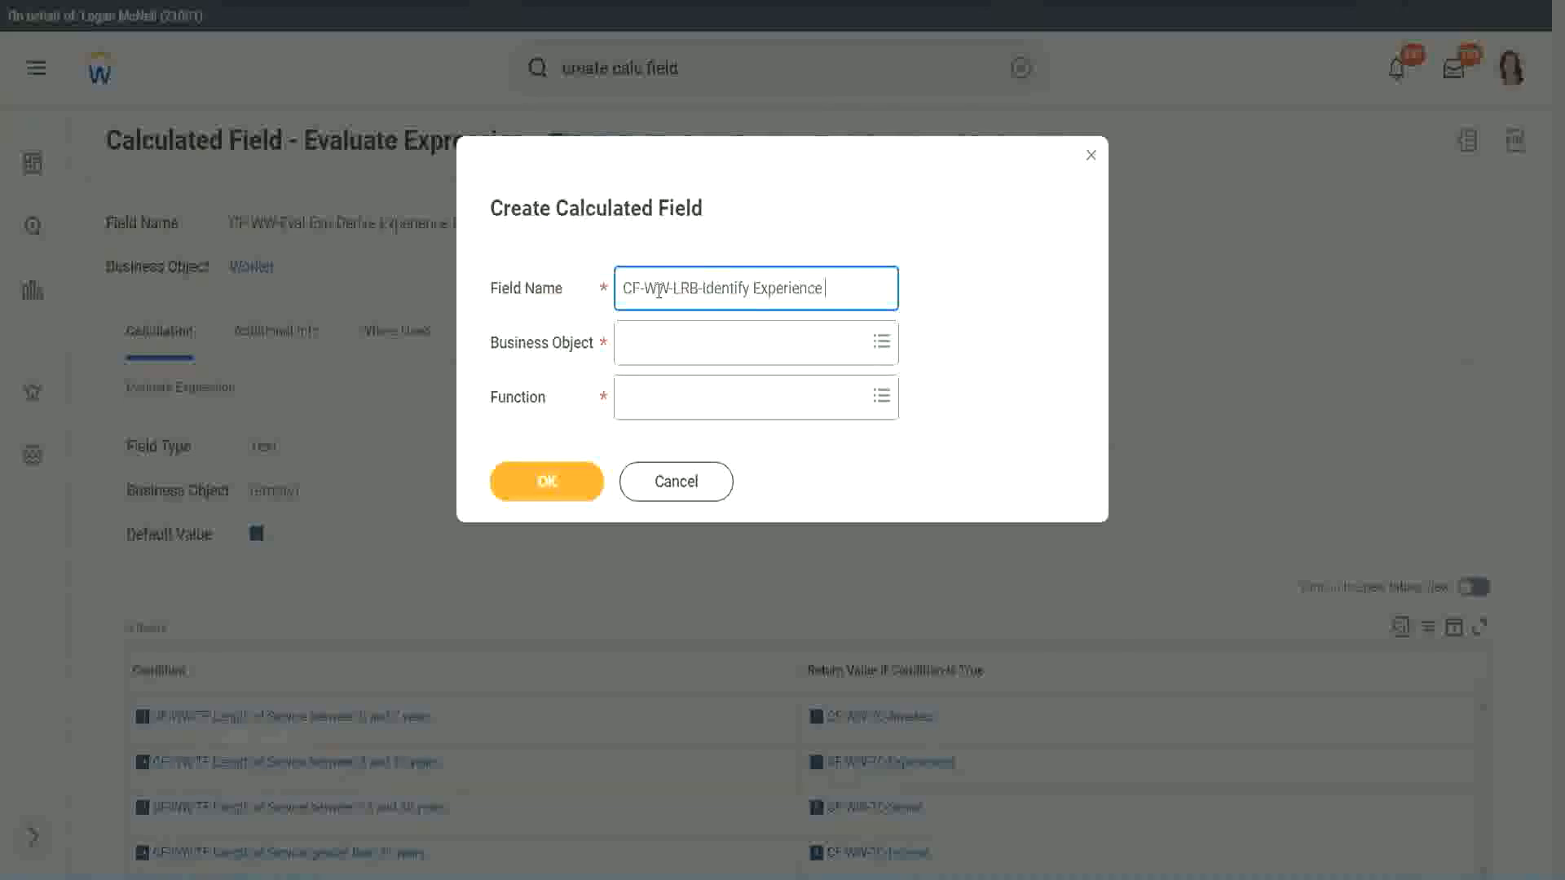
{"action": "type", "text": "Bands from"}
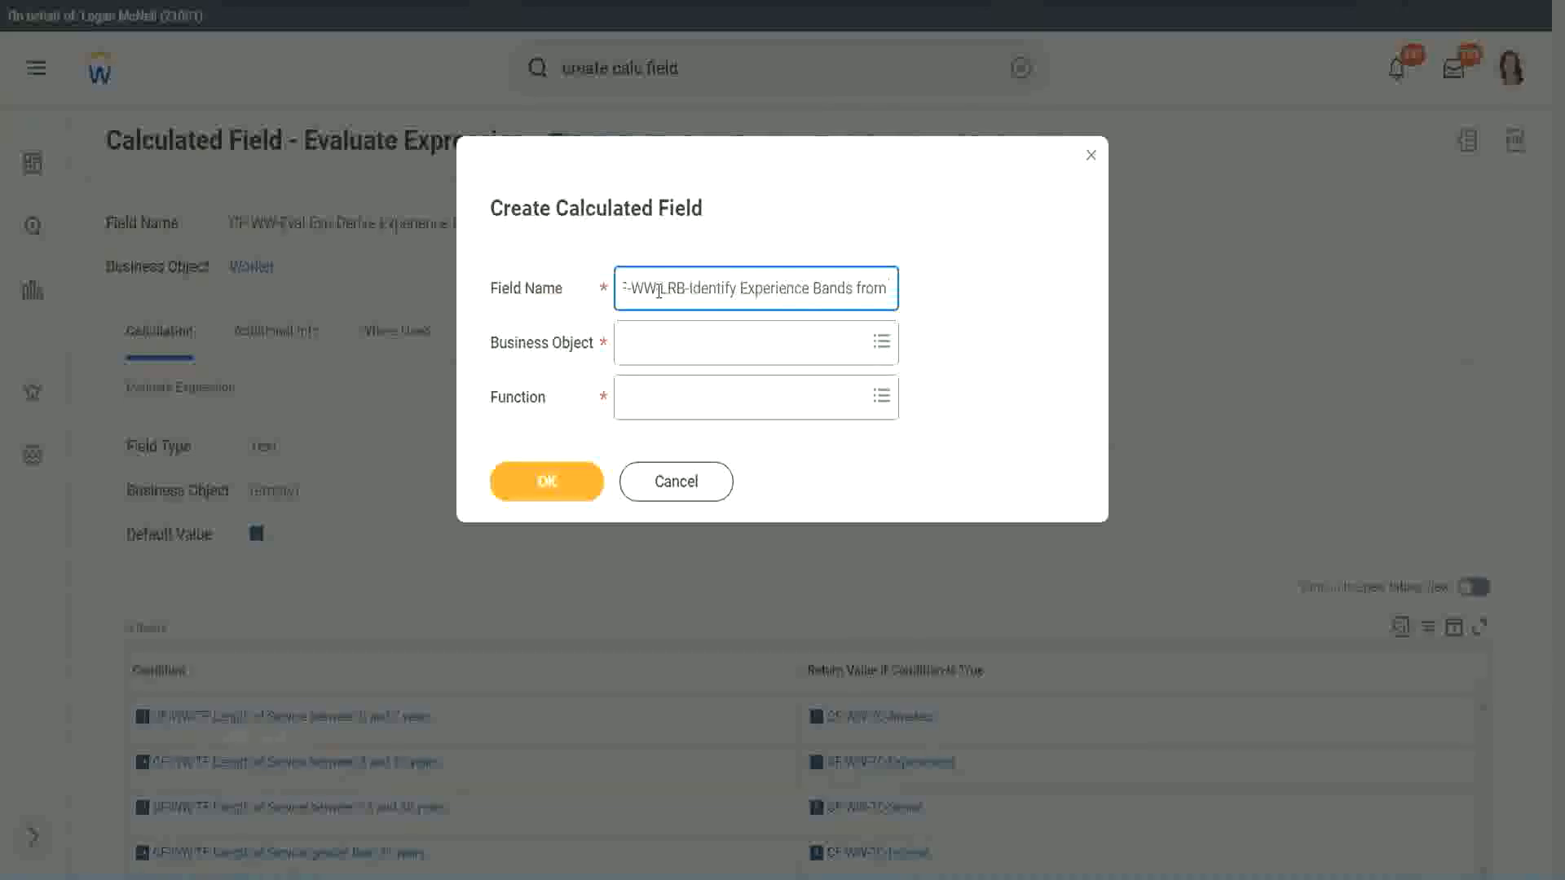
{"action": "type", "text": " years of Service"}
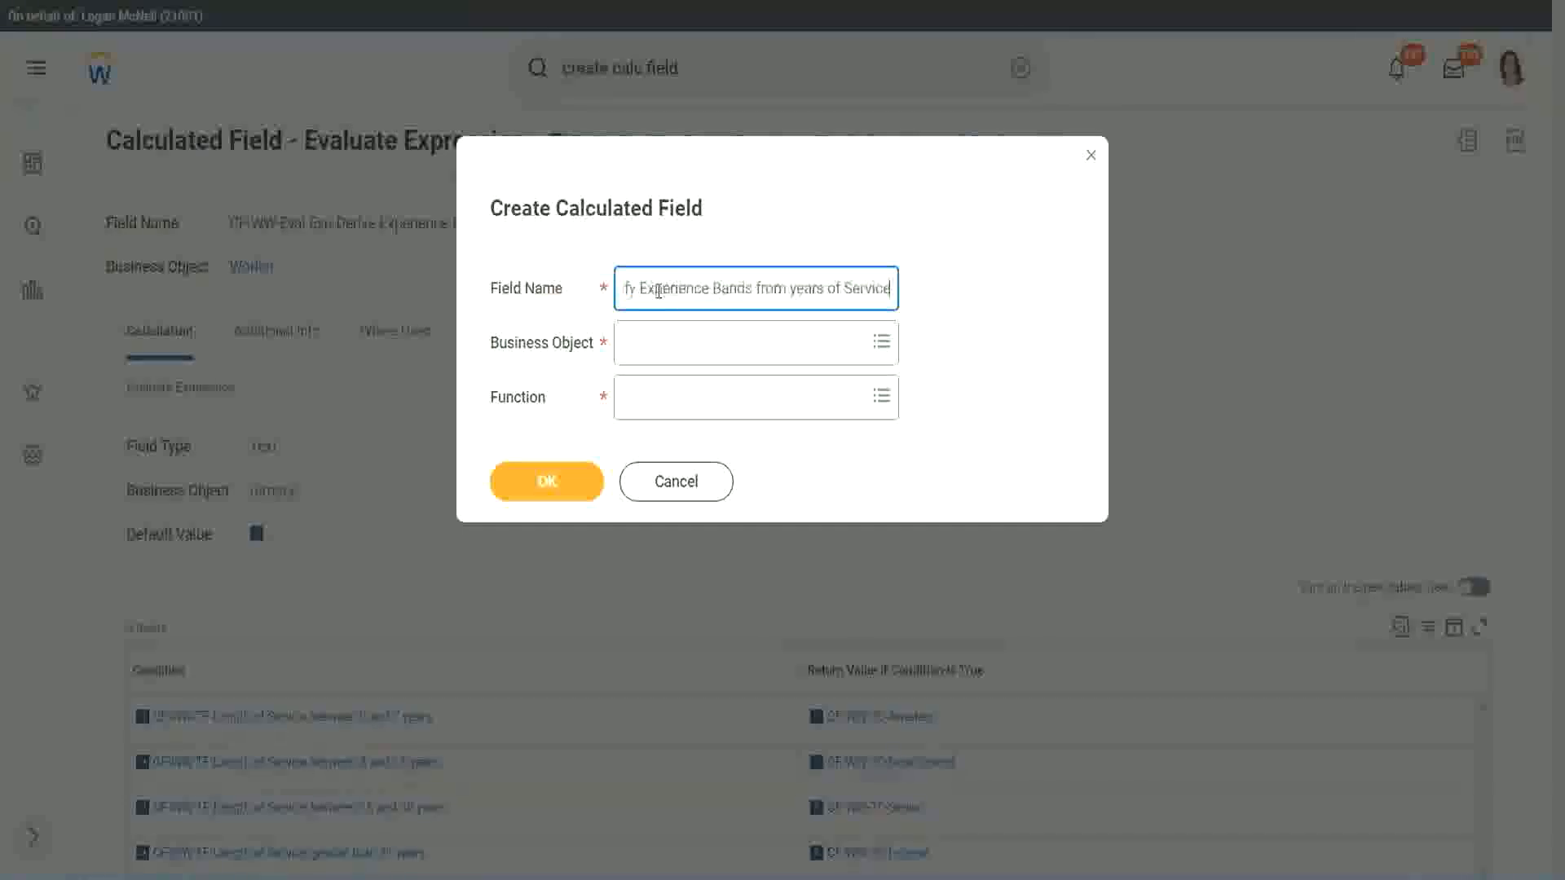
Step: Set the business object to Worker and the function to Lookup Range Band, and proceed to the calculation definition
{"action": "key", "text": "Tab"}
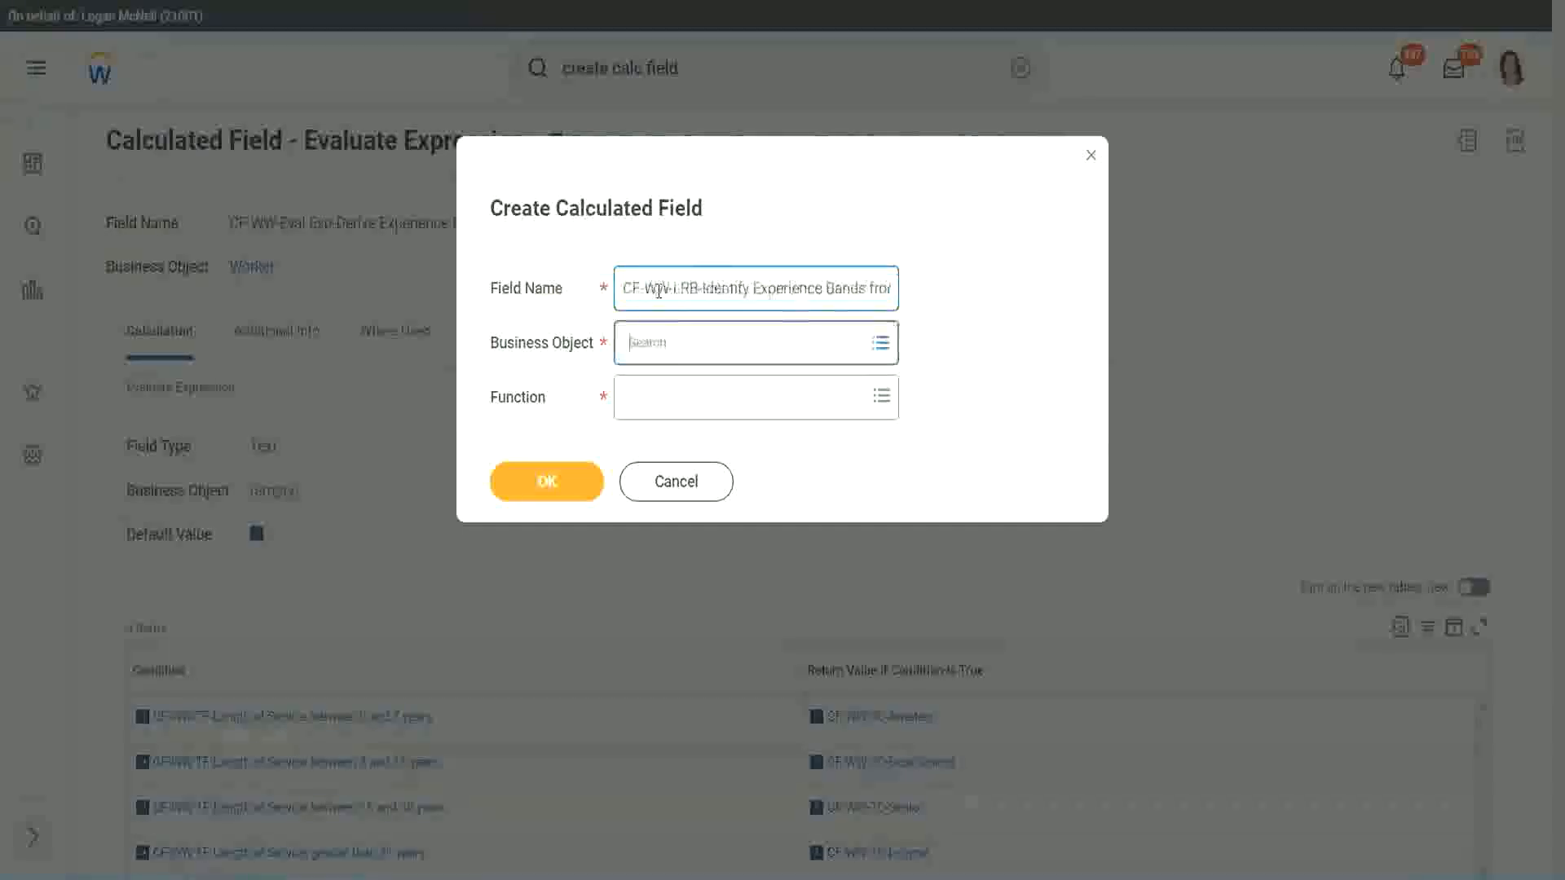
{"action": "type", "text": "wor"}
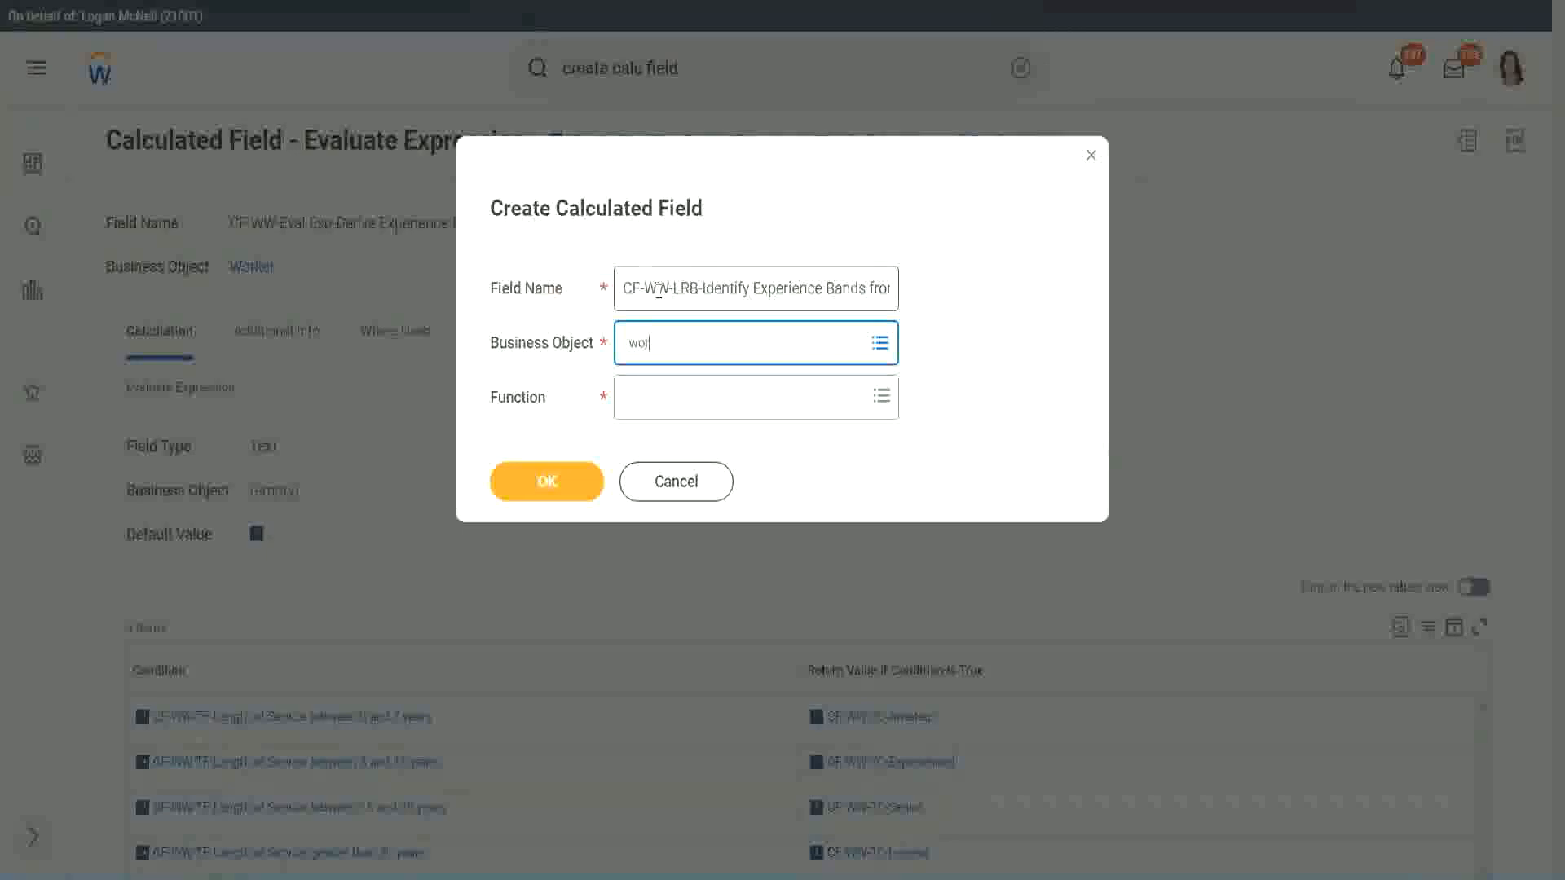
{"action": "type", "text": "ker"}
{"action": "key", "text": "Return"}
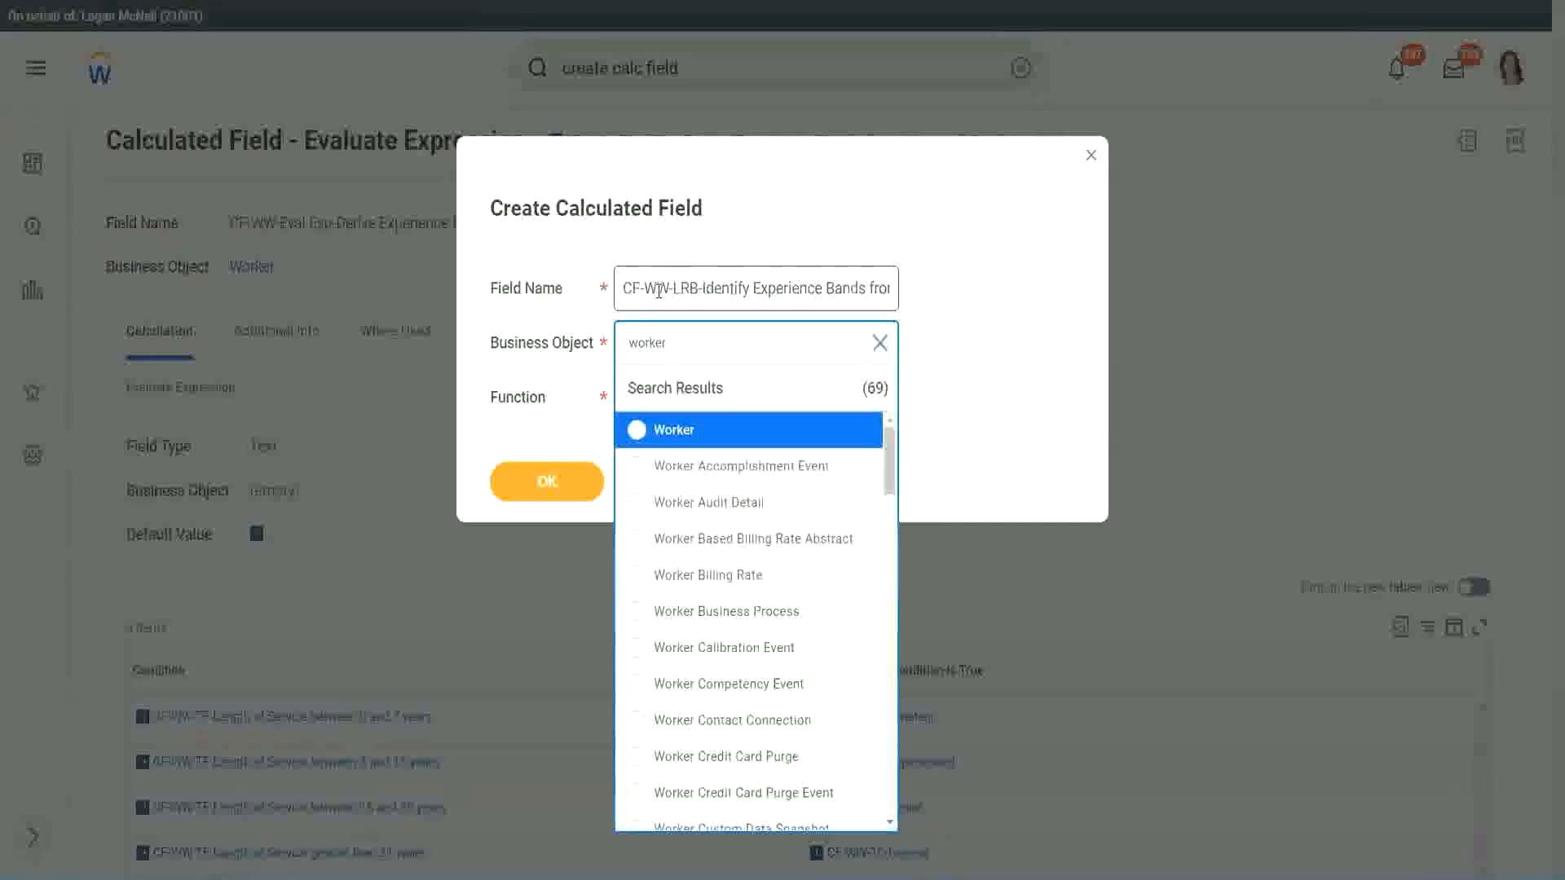
{"action": "key", "text": "Return"}
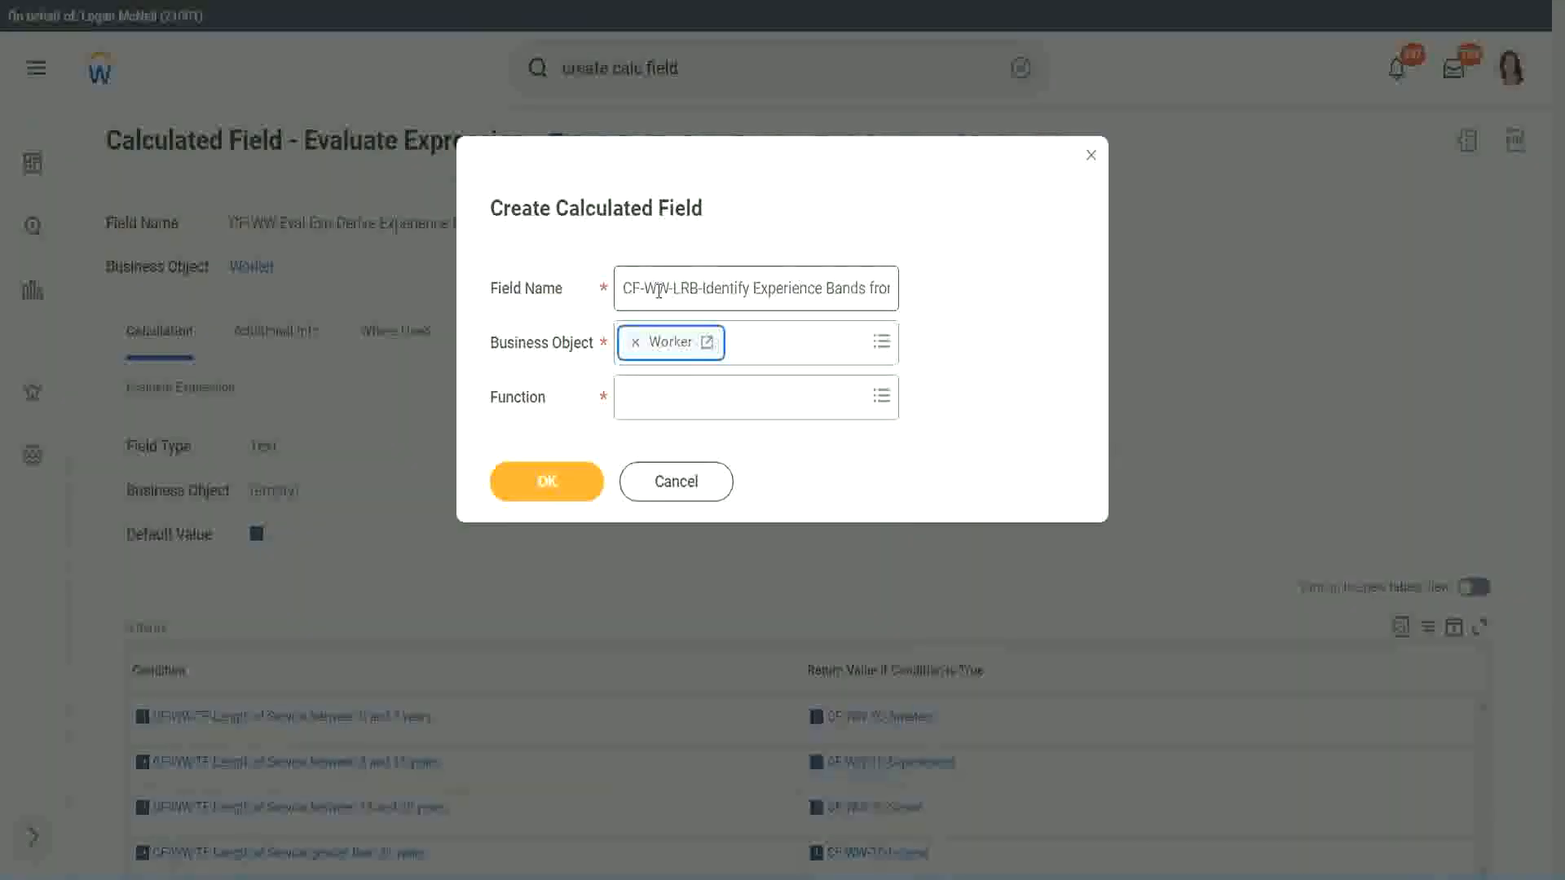
{"action": "key", "text": "Tab"}
{"action": "type", "text": "lrb"}
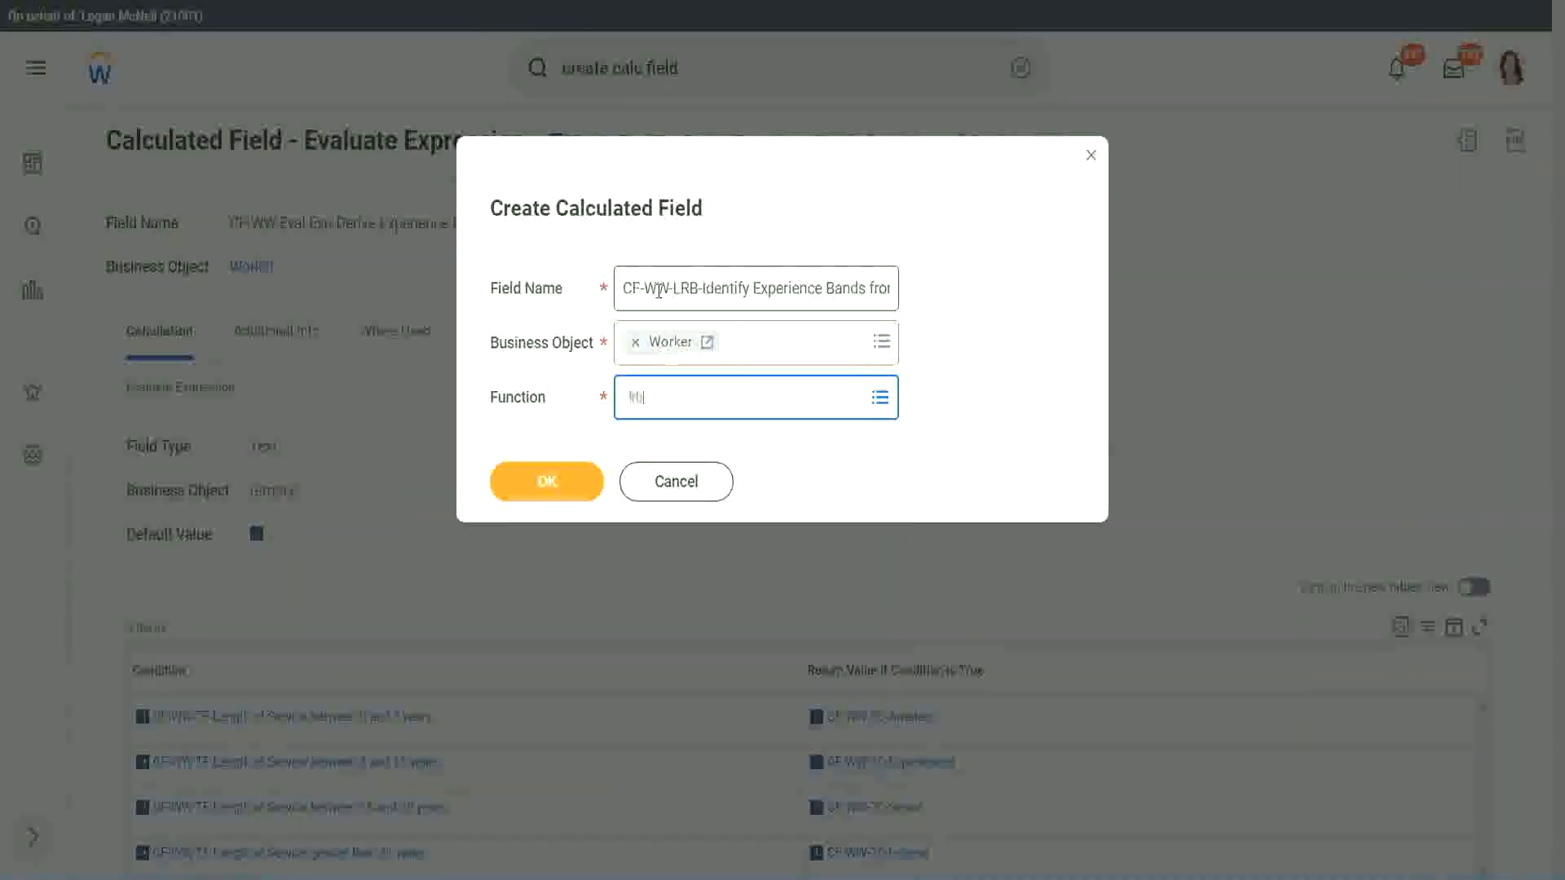
{"action": "key", "text": "Return"}
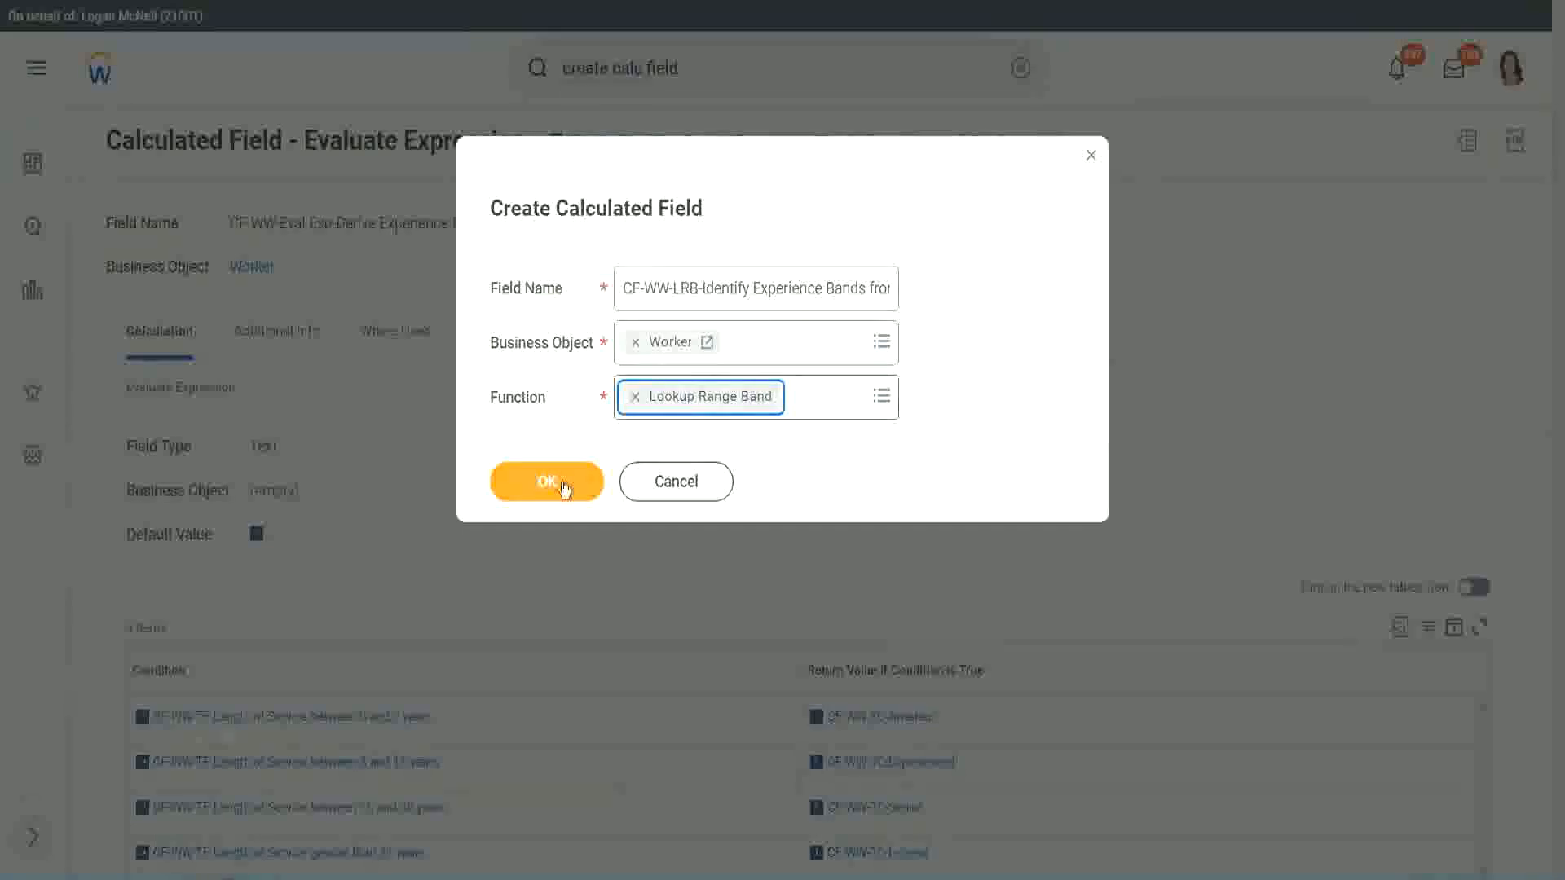
{"action": "left_click", "coordinate": [560, 485]}
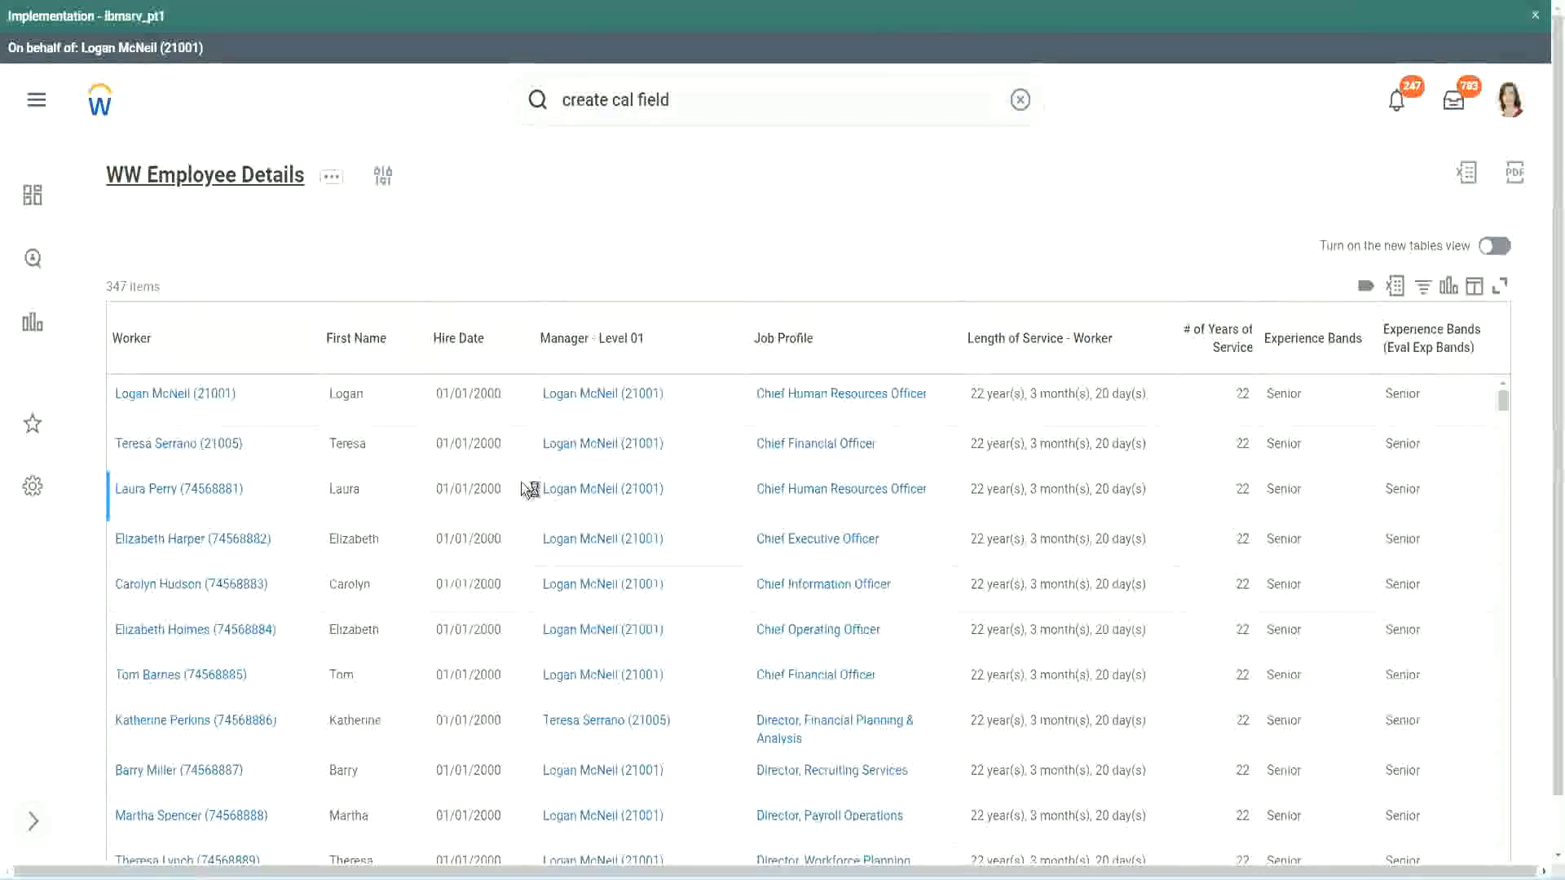
Step: Copy the field name from the WW Employee Details report definition and set the source field to CF-WW-Convert Text To Number-Number of Years from Length of Service
{"action": "scroll", "coordinate": [516, 534], "scroll_direction": "down", "scroll_amount": 5}
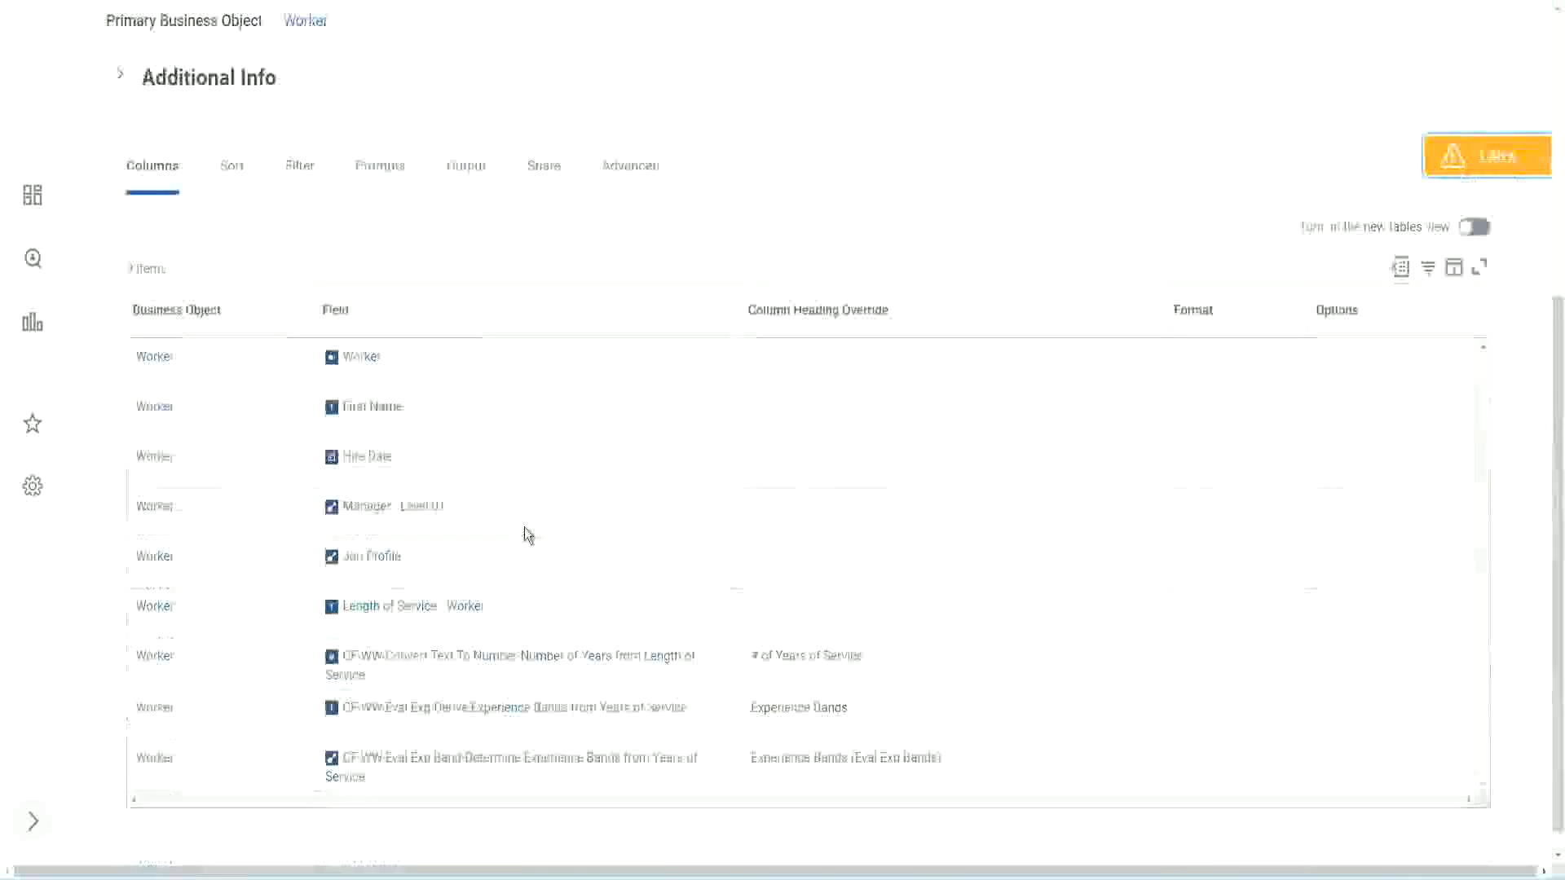
{"action": "right_click", "coordinate": [494, 637]}
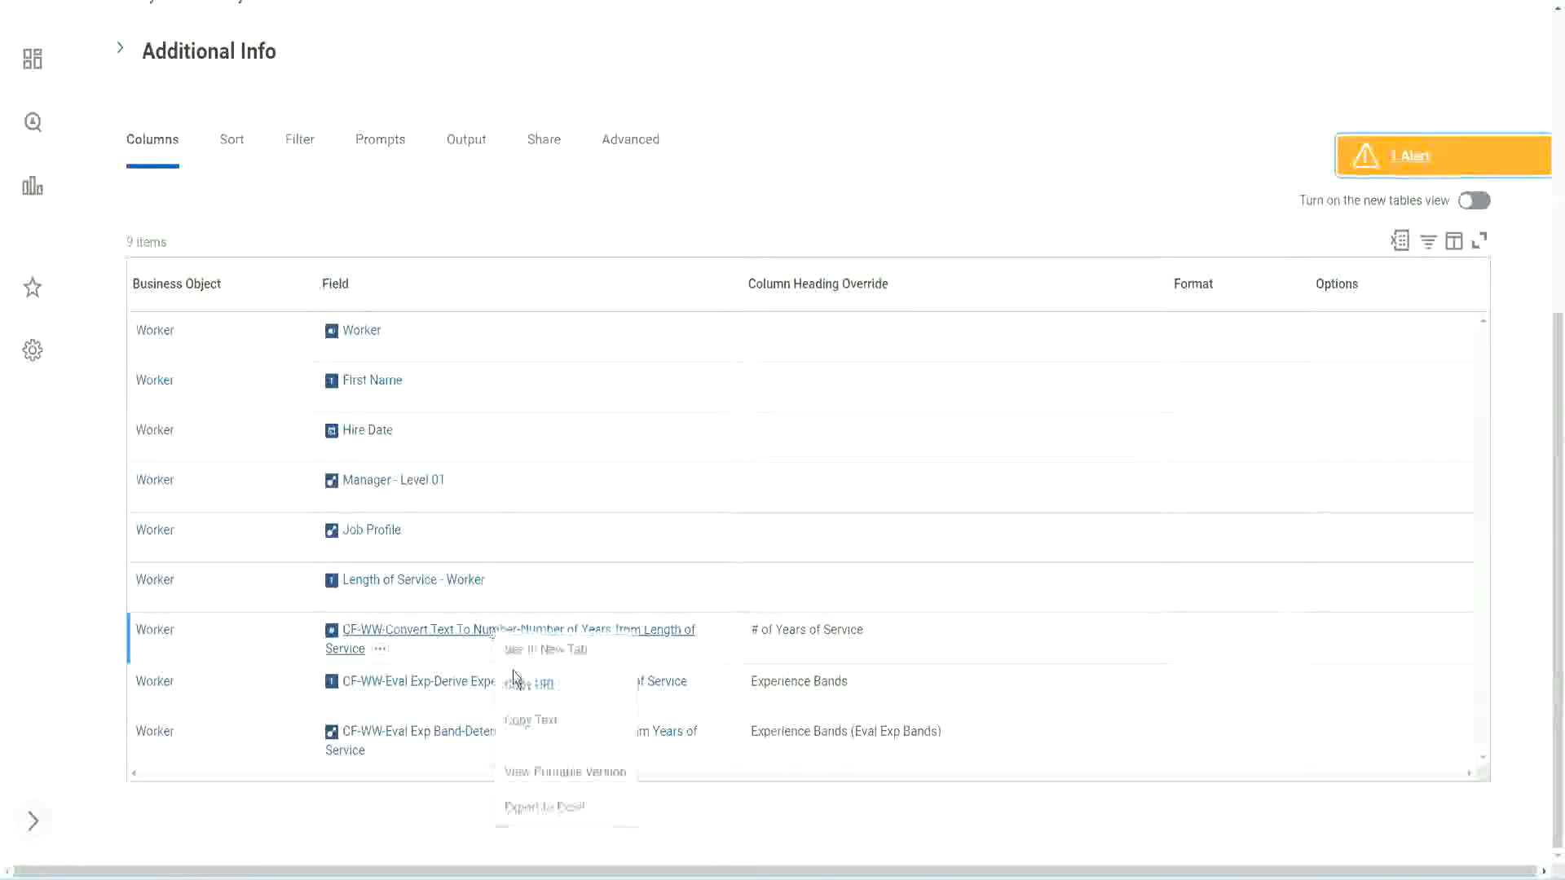
{"action": "left_click", "coordinate": [539, 724]}
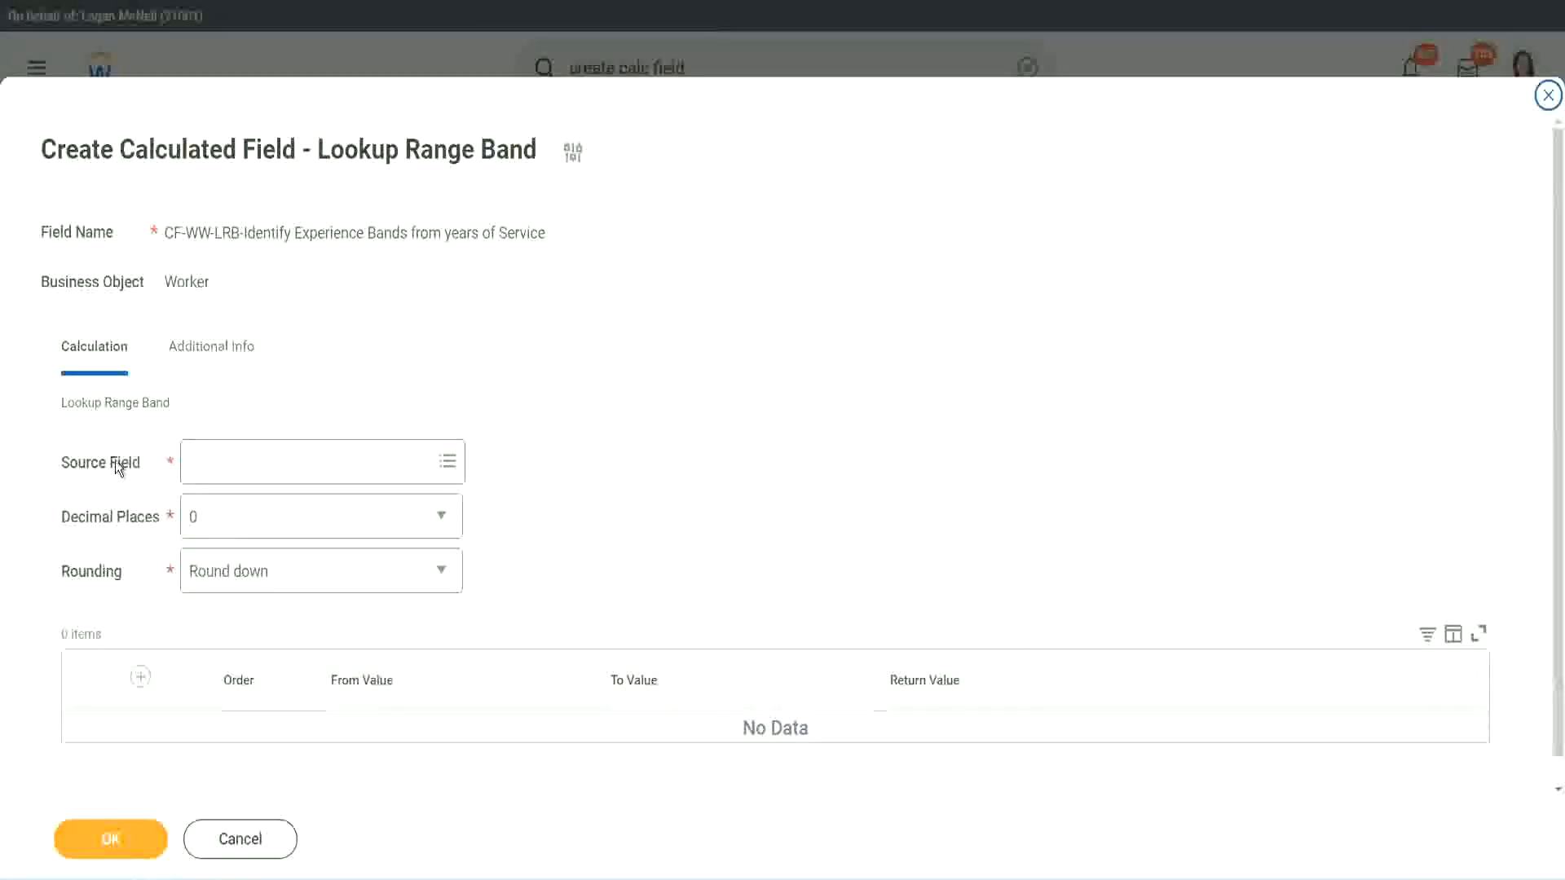
{"action": "left_click", "coordinate": [244, 465]}
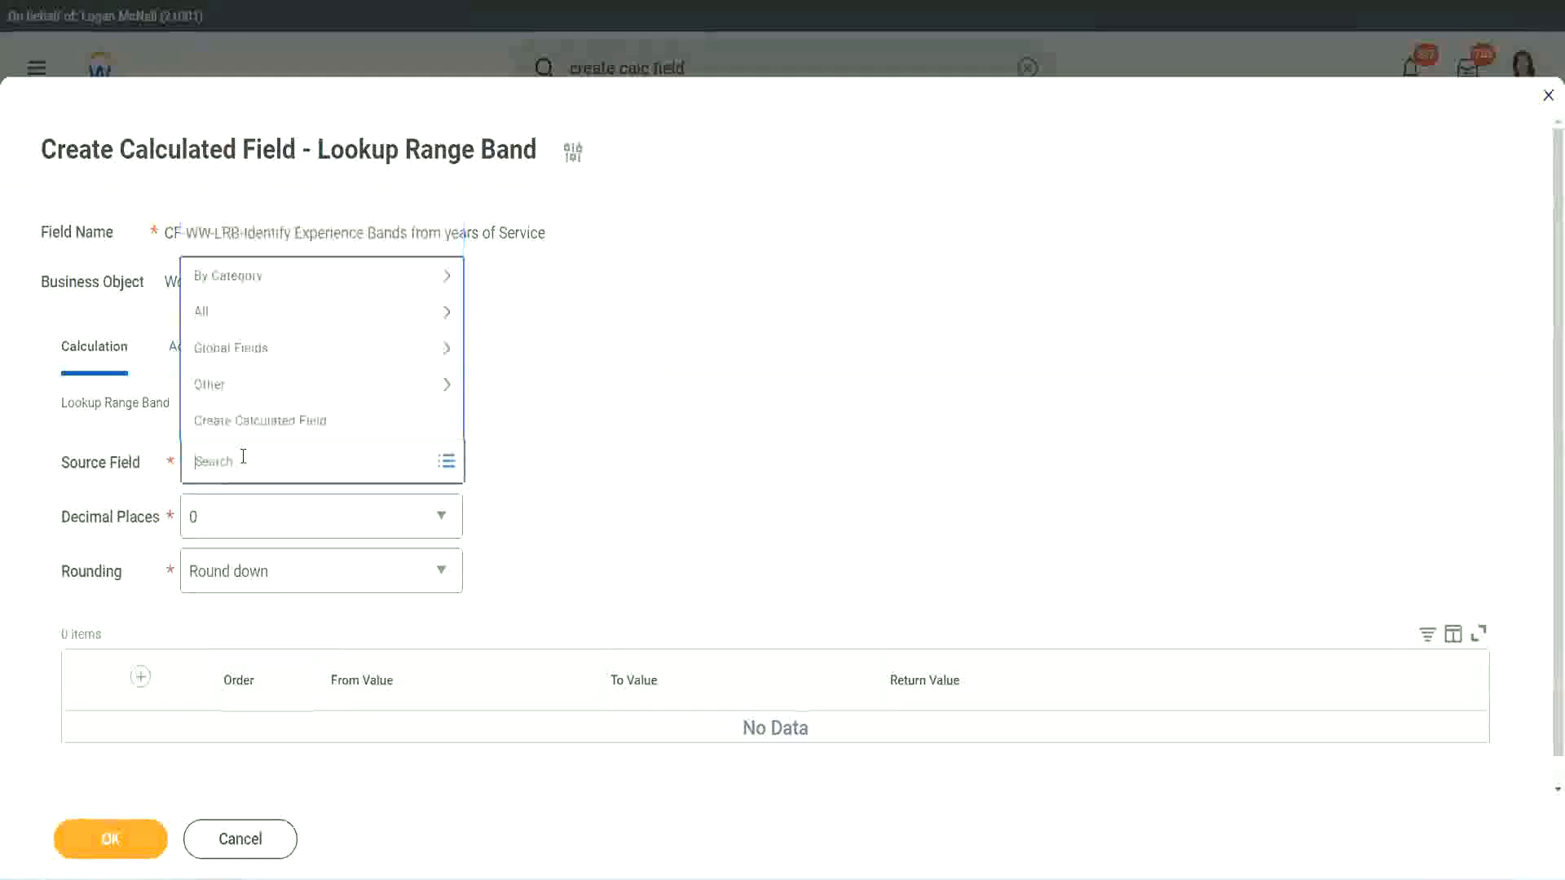
{"action": "type", "text": "Number of Years from Length of Service"}
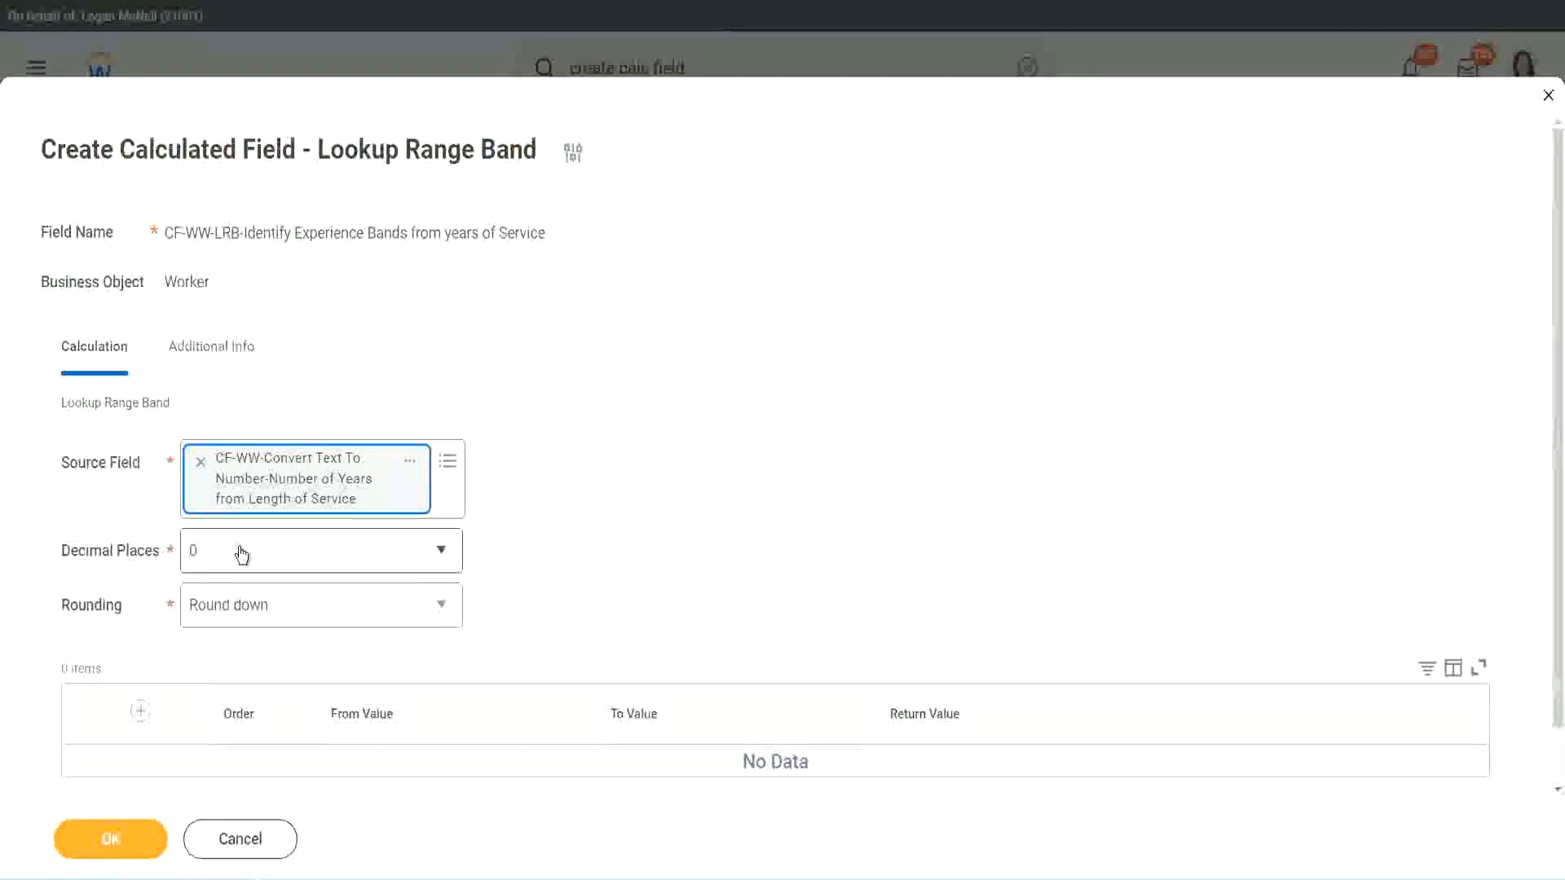
Step: Keep the decimal places at 0 and set the rounding option to Round
{"action": "left_click", "coordinate": [306, 560]}
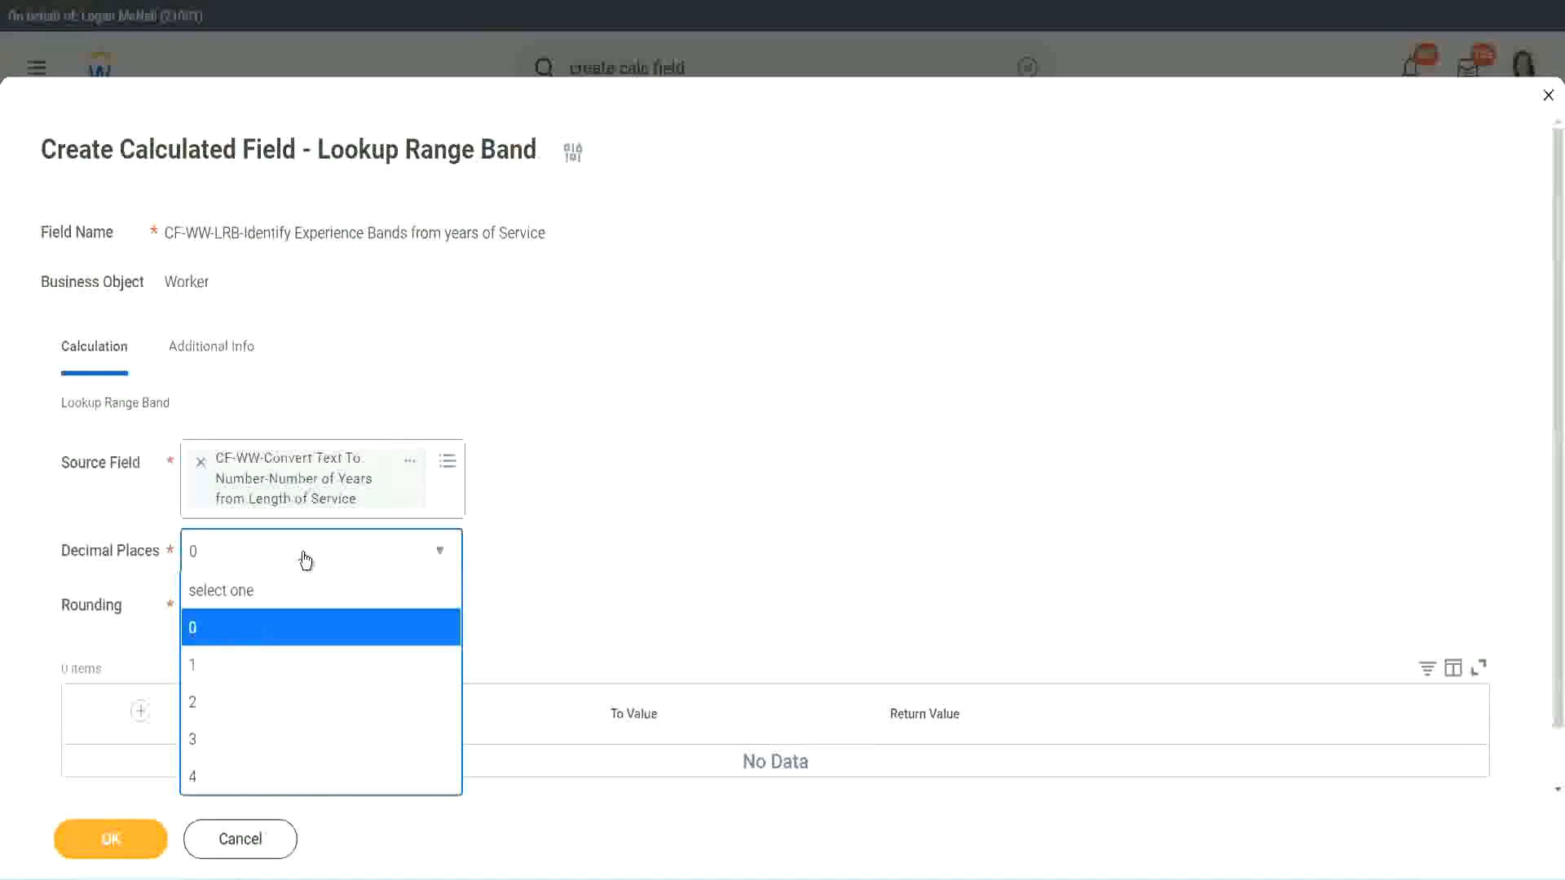
{"action": "left_click", "coordinate": [609, 534]}
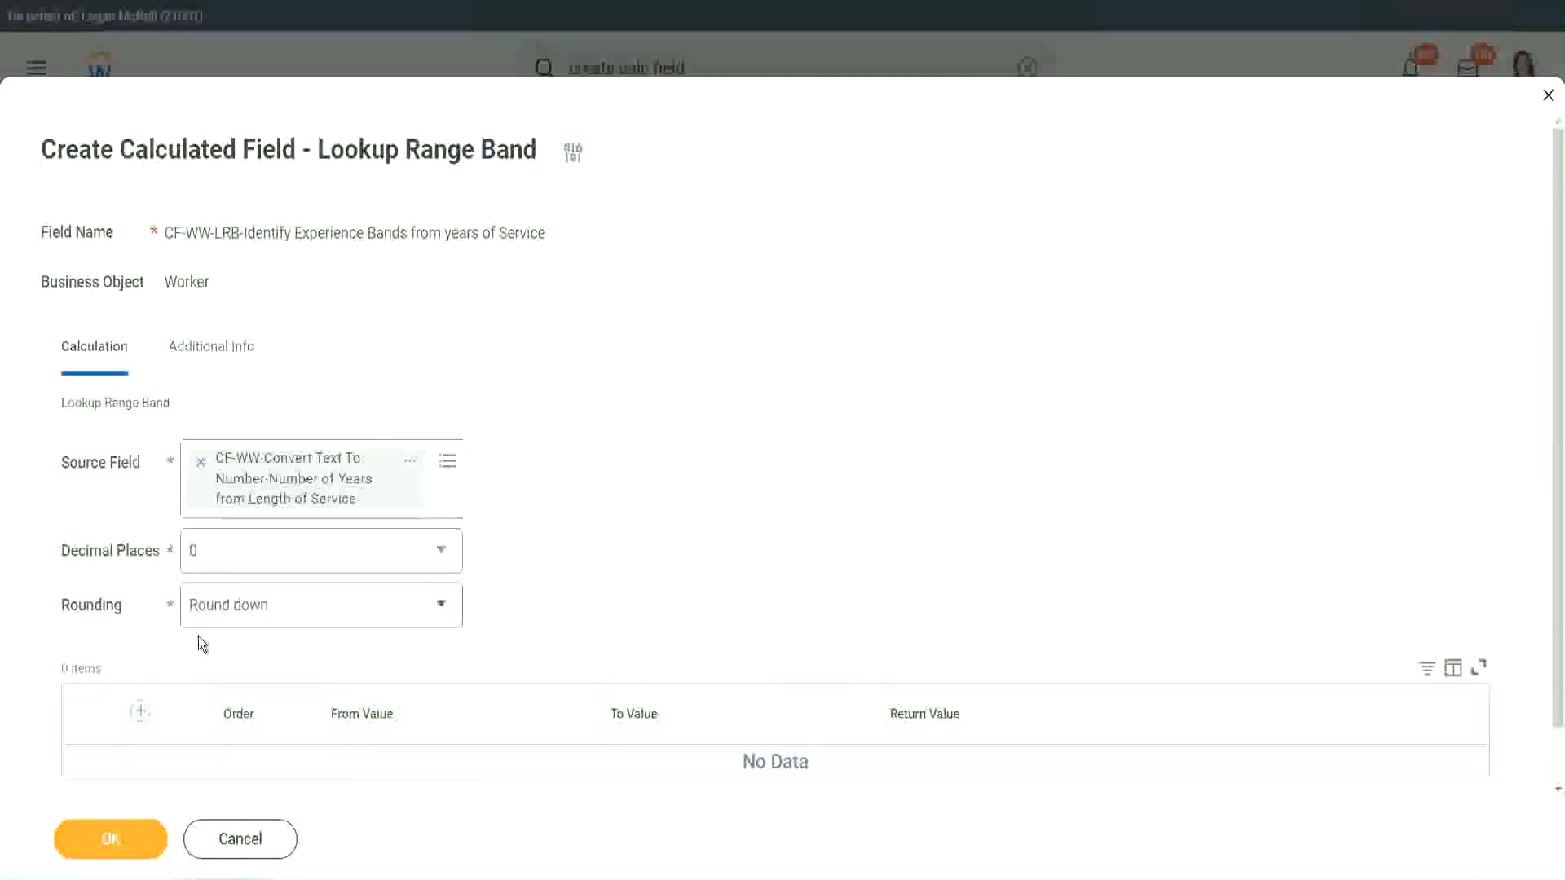
{"action": "left_click", "coordinate": [252, 611]}
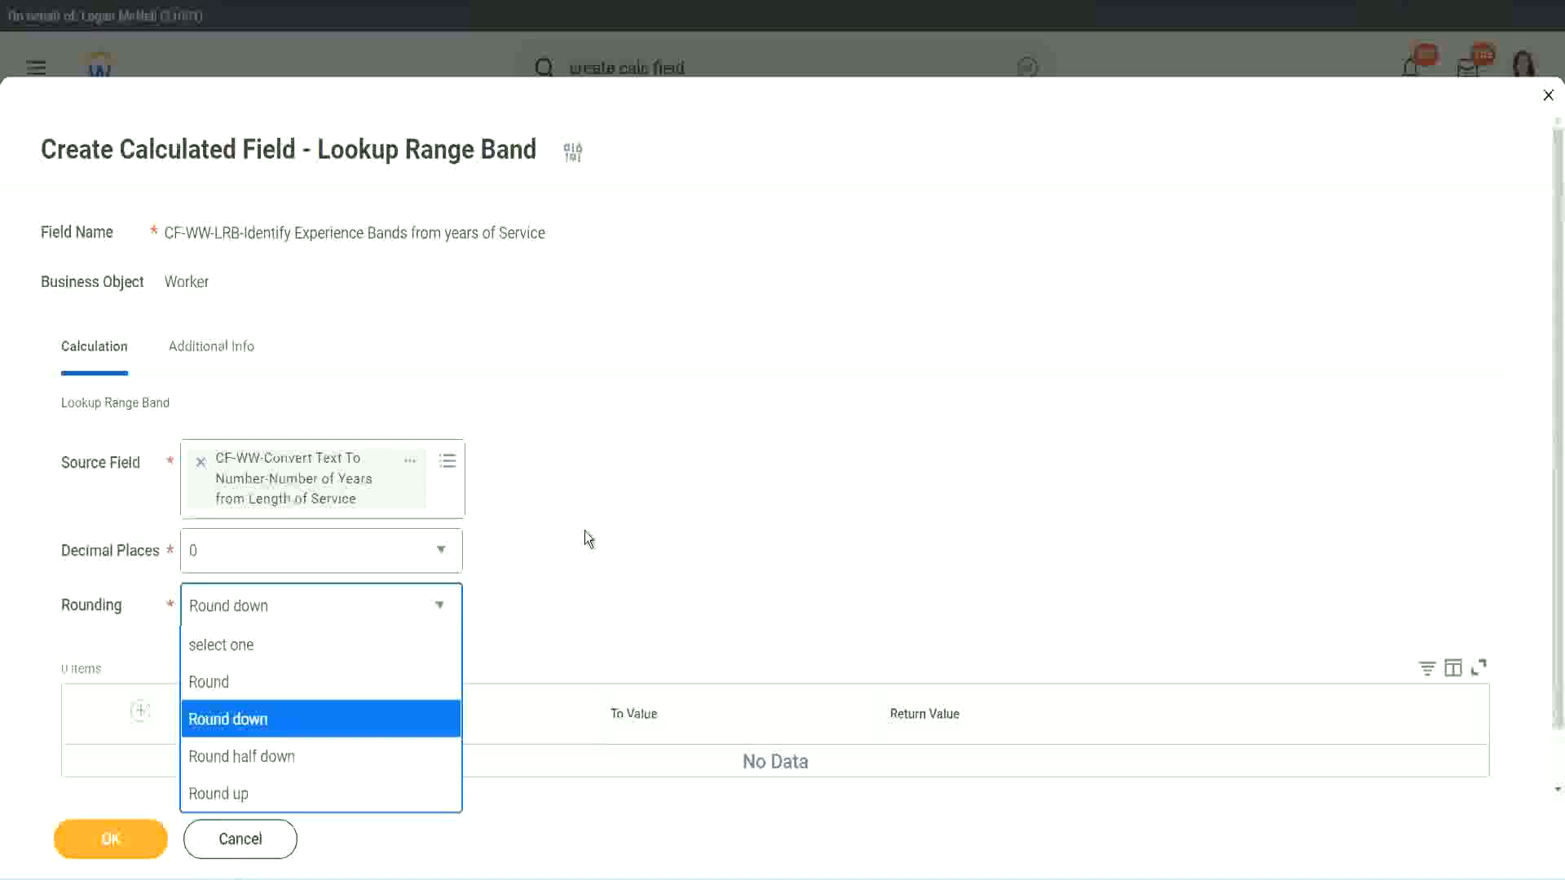
{"action": "left_click", "coordinate": [550, 600]}
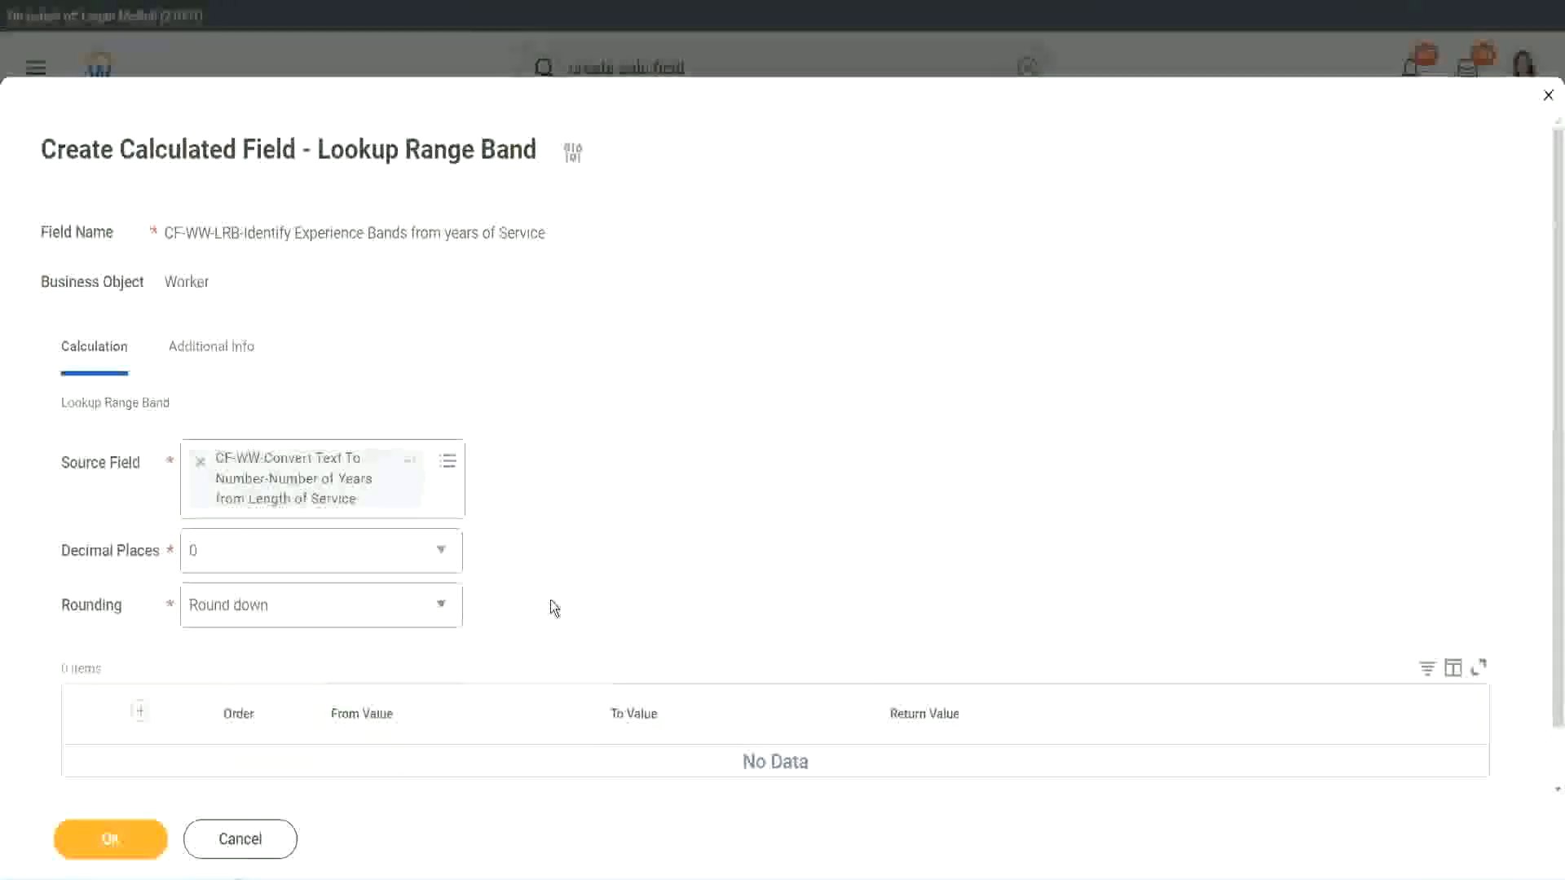
{"action": "left_click", "coordinate": [269, 613]}
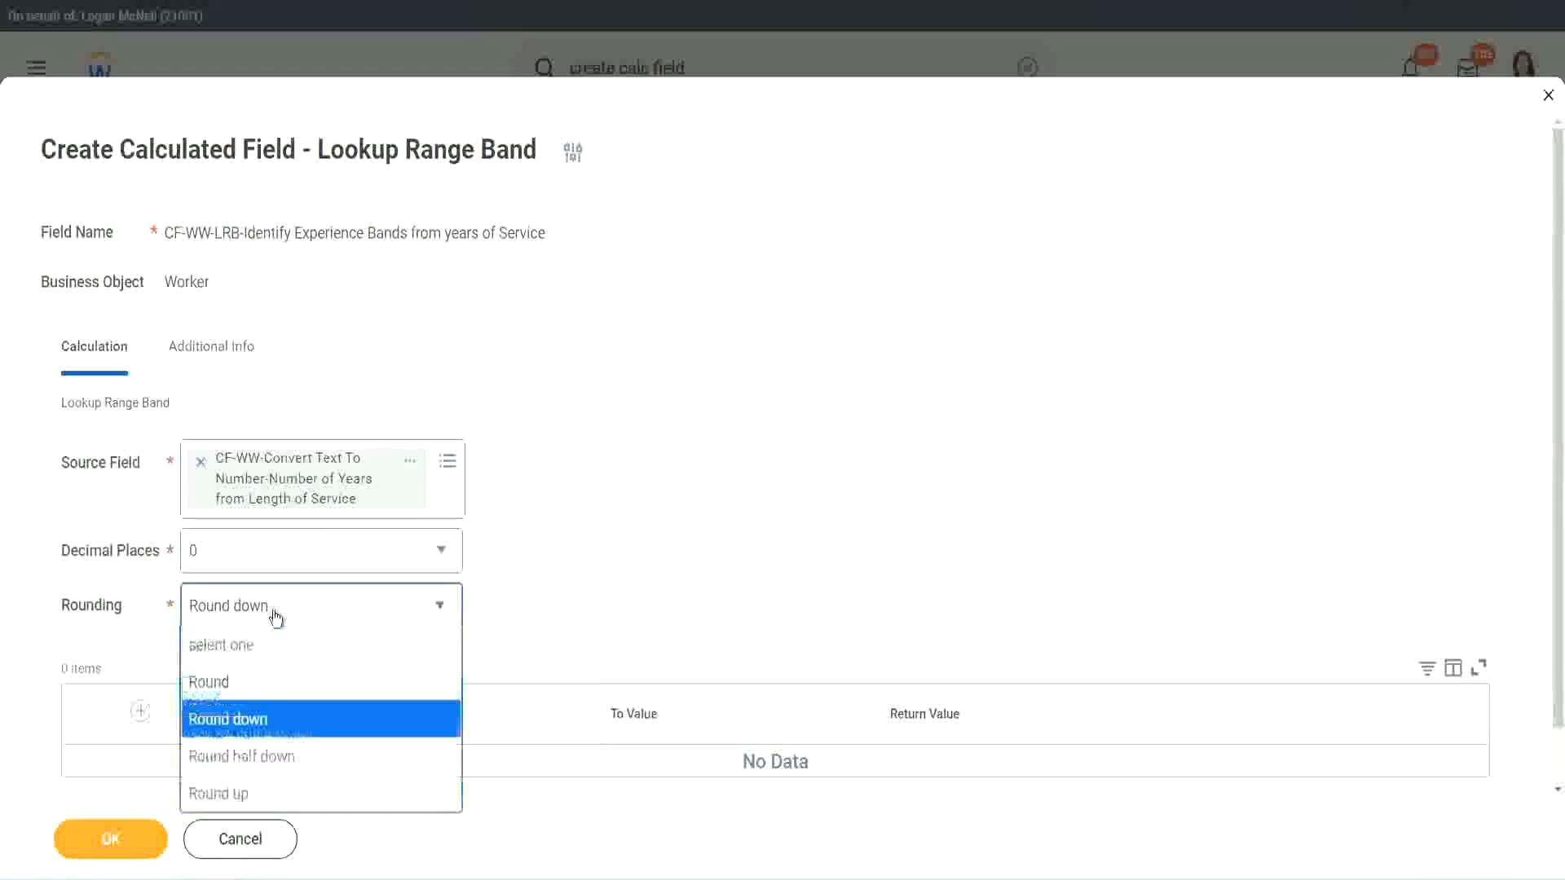
{"action": "left_click", "coordinate": [260, 684]}
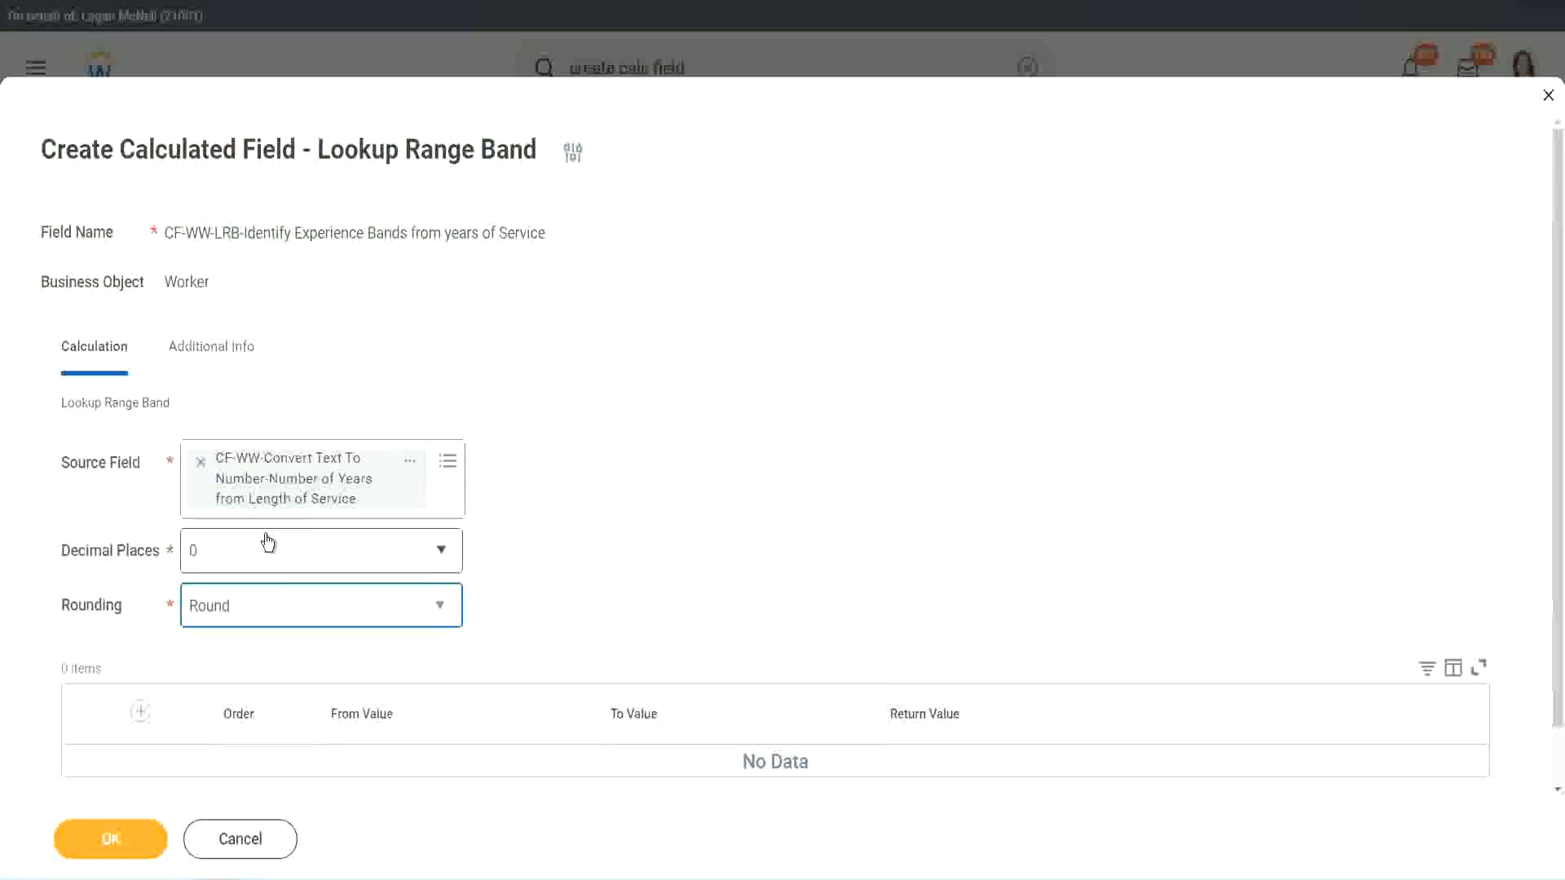
Step: Add a range band row from 0 to 7 with the return value "Amateur"
{"action": "left_click", "coordinate": [143, 712]}
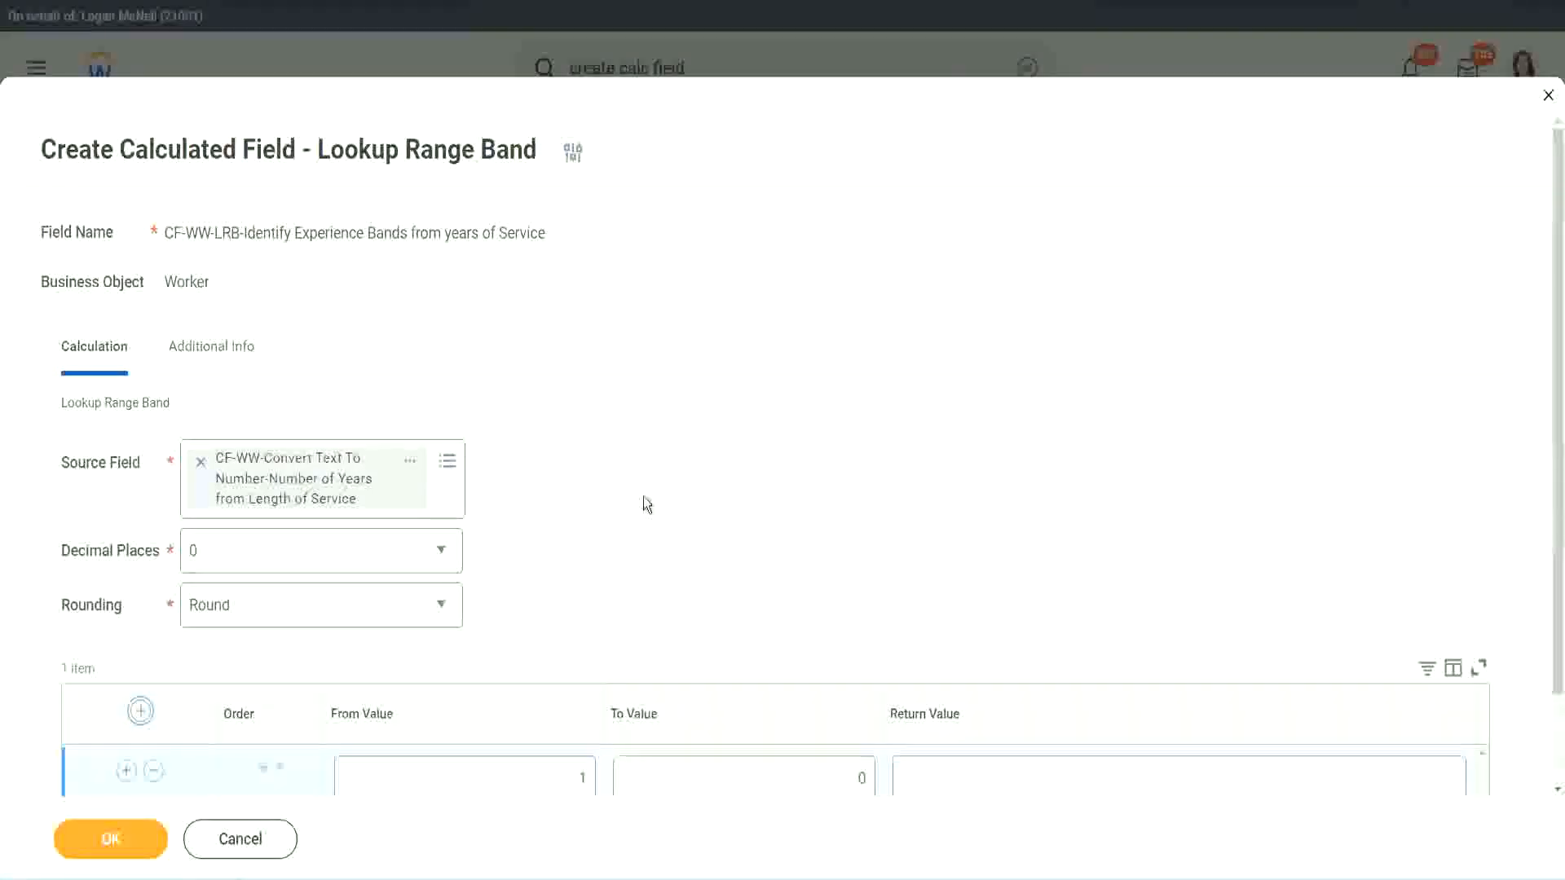
{"action": "scroll", "coordinate": [654, 500], "scroll_direction": "down", "scroll_amount": 2}
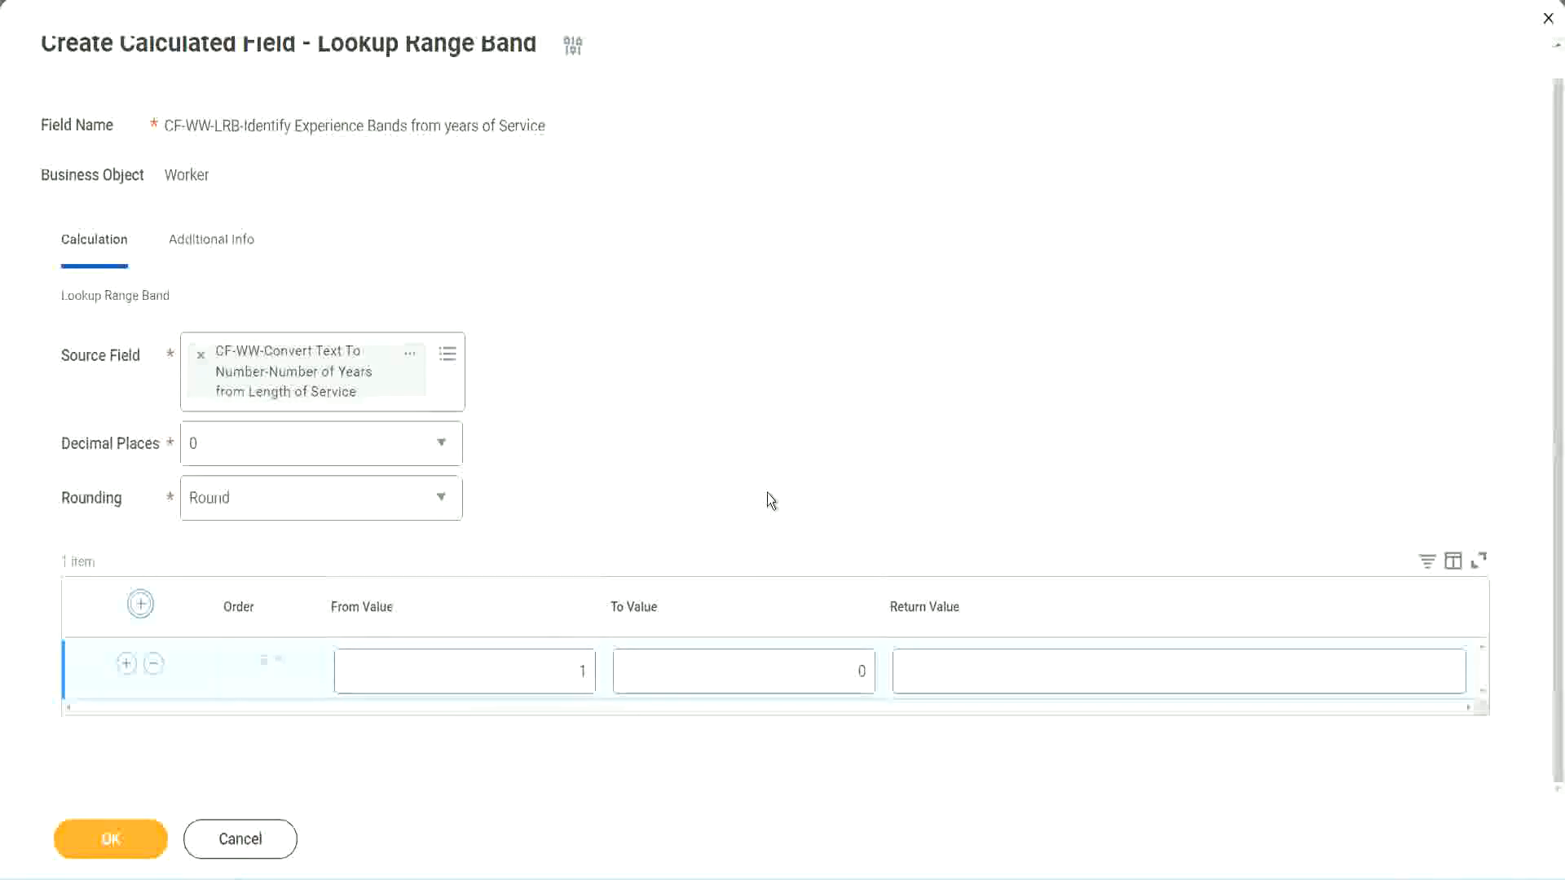
{"action": "left_click", "coordinate": [571, 678]}
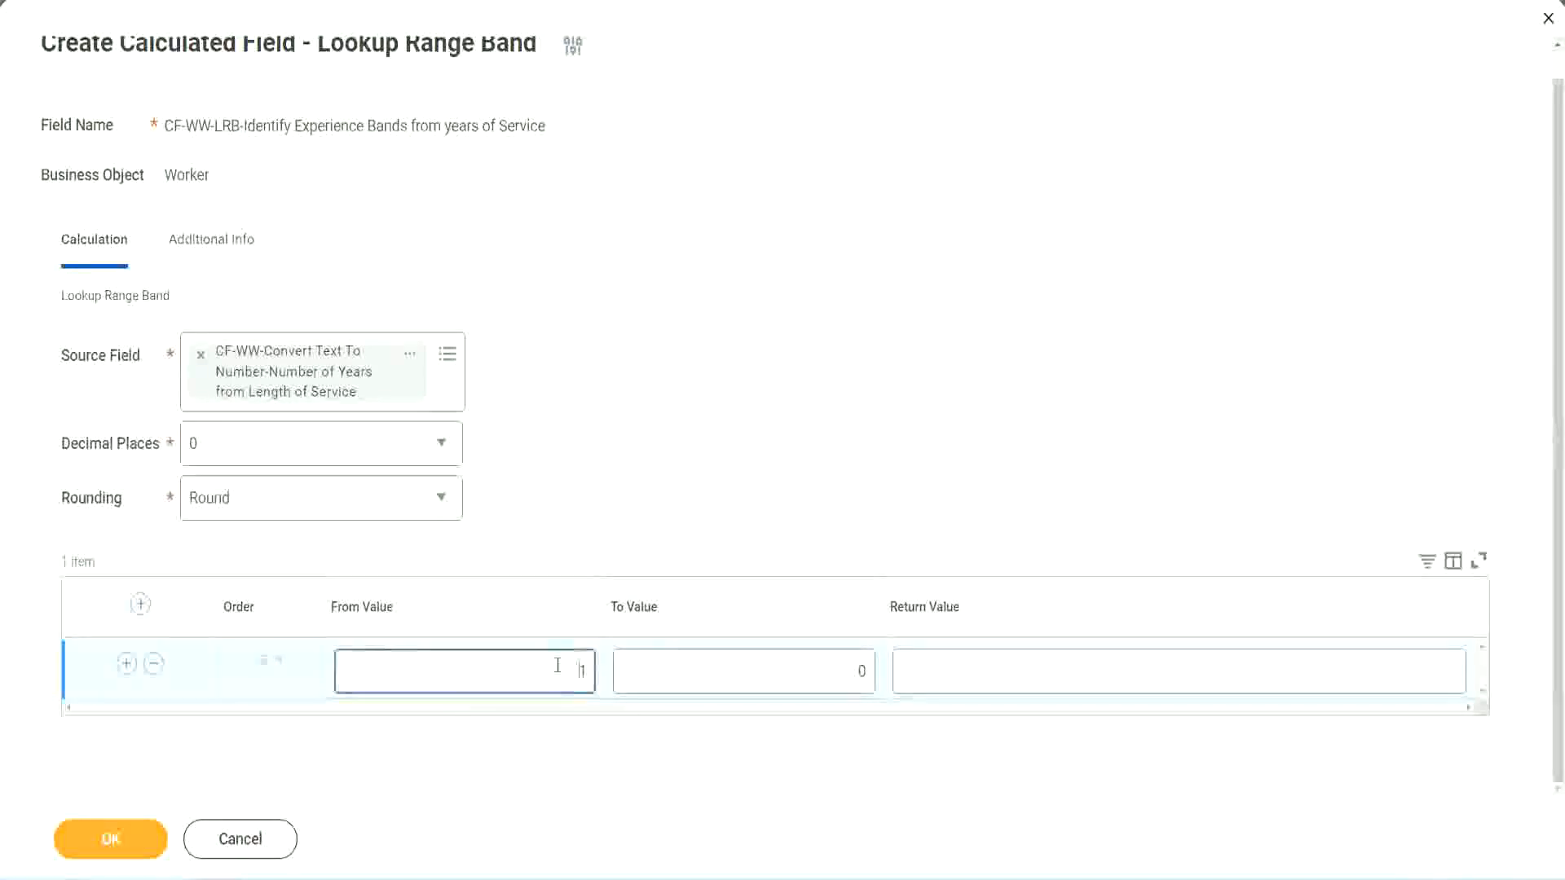
{"action": "type", "text": "0"}
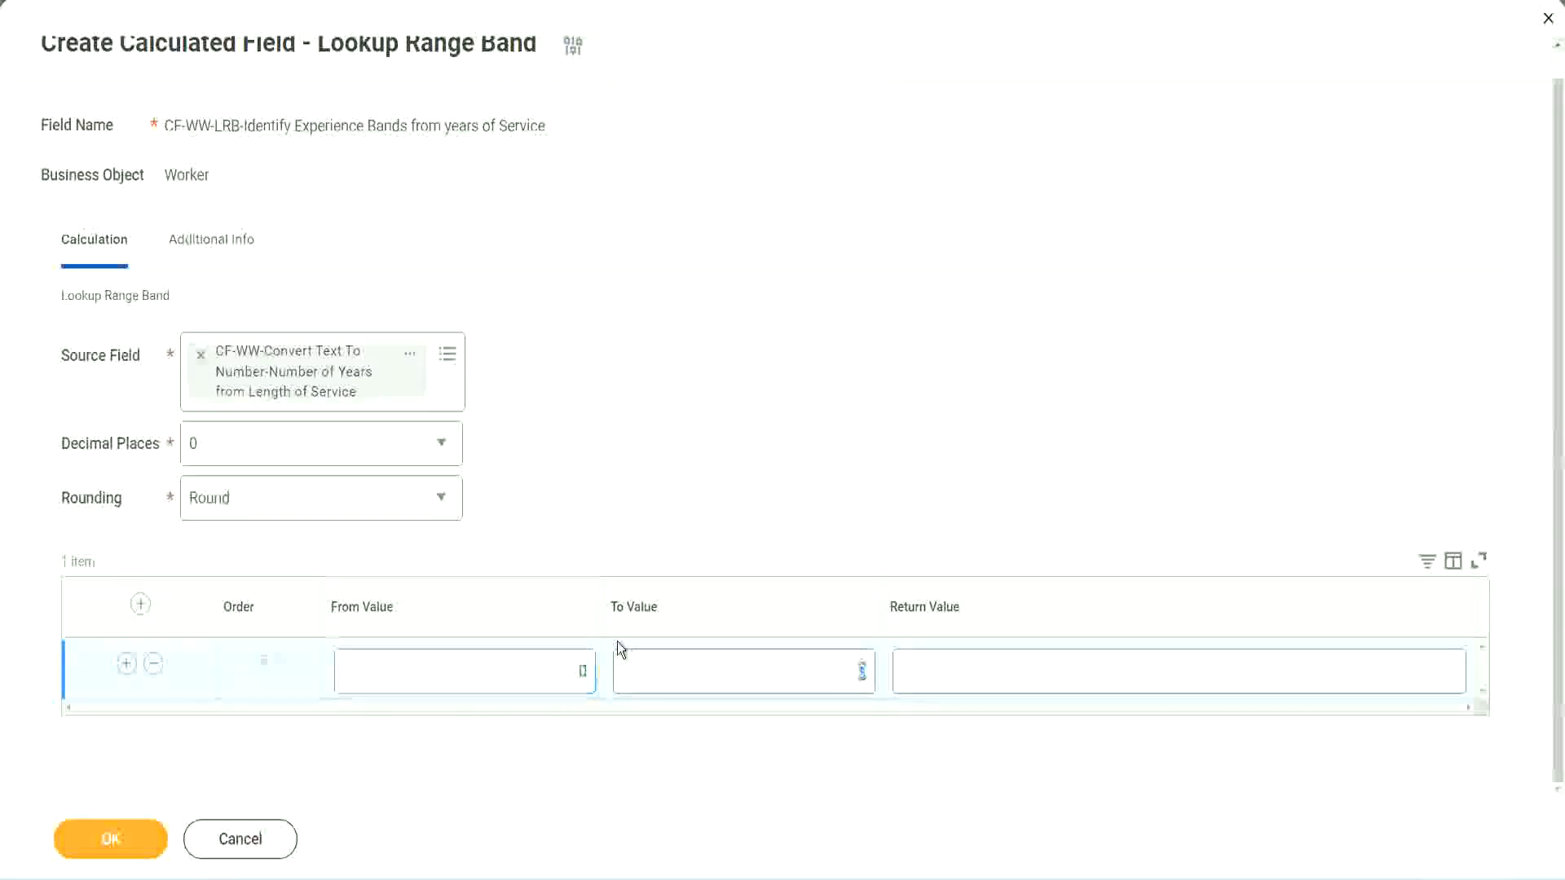
{"action": "key", "text": "Tab"}
{"action": "type", "text": "7"}
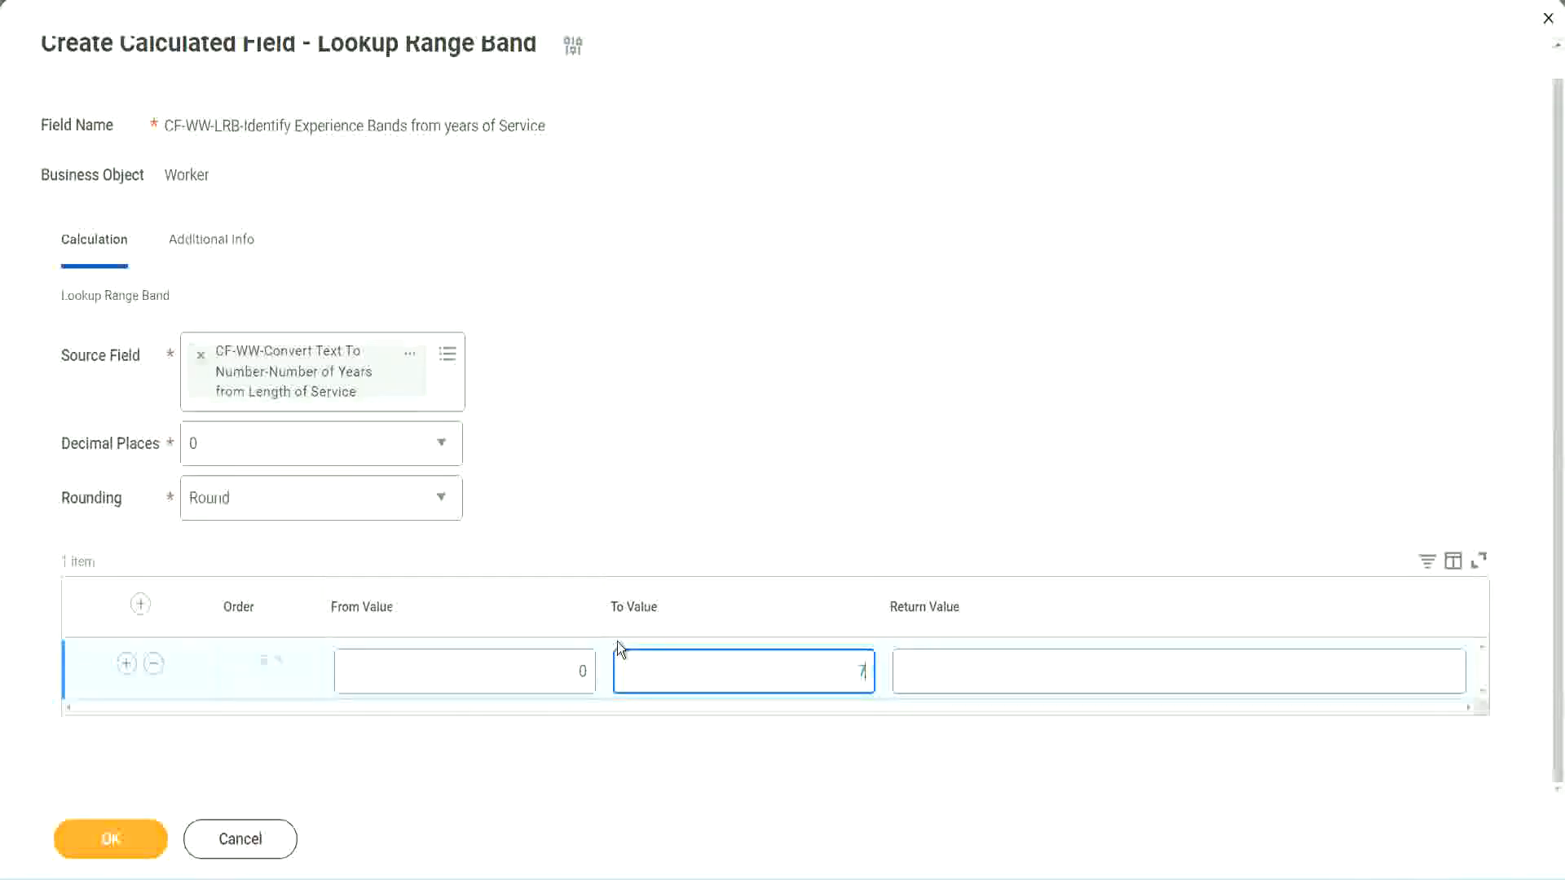
{"action": "key", "text": "Tab"}
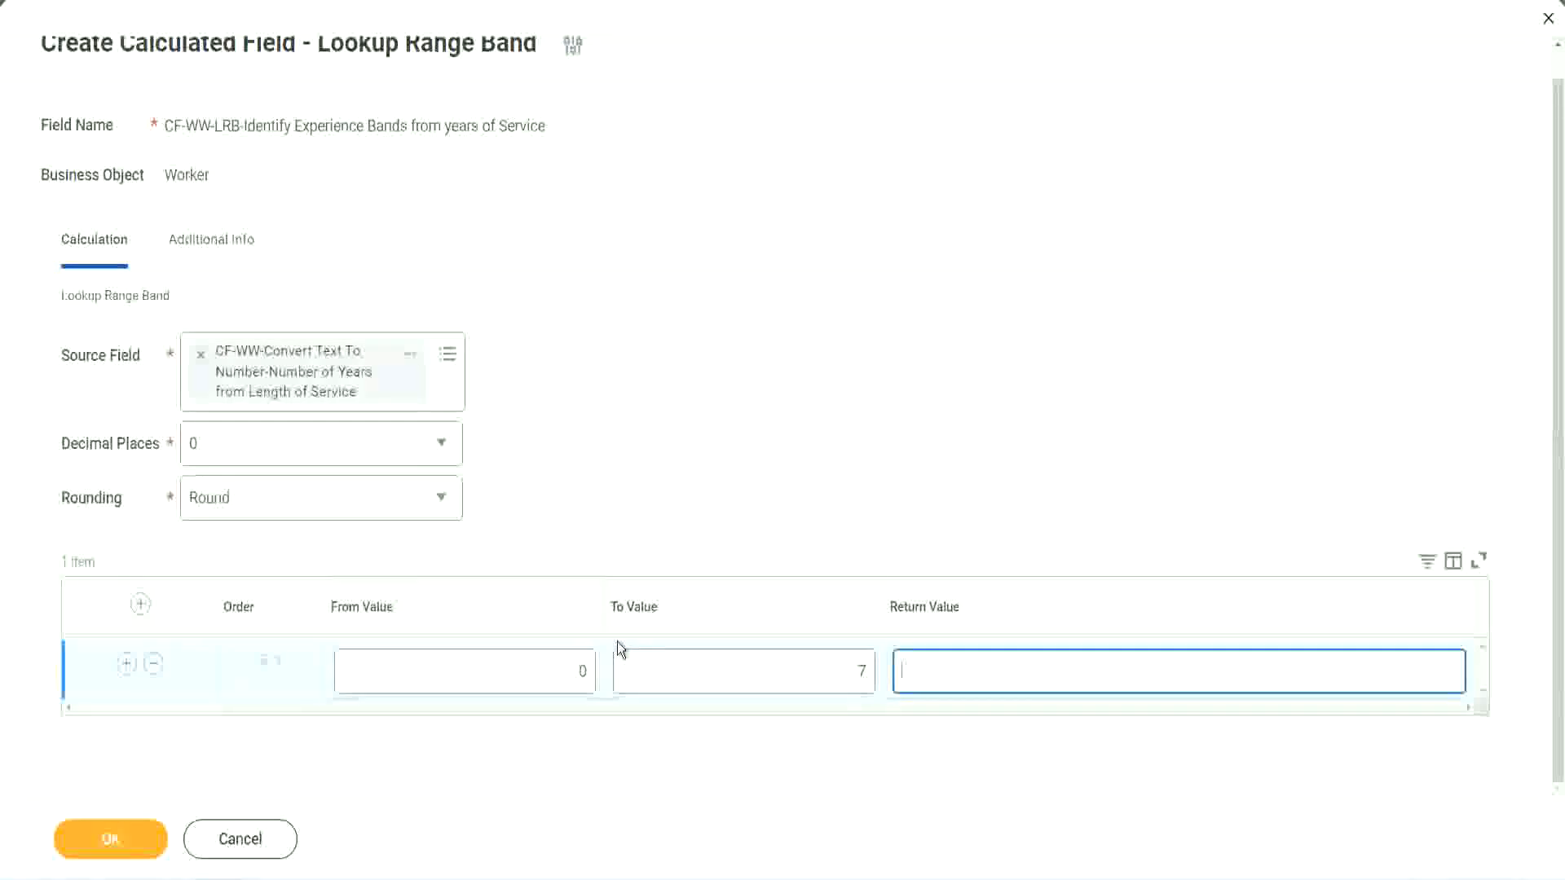
{"action": "type", "text": "Amateur"}
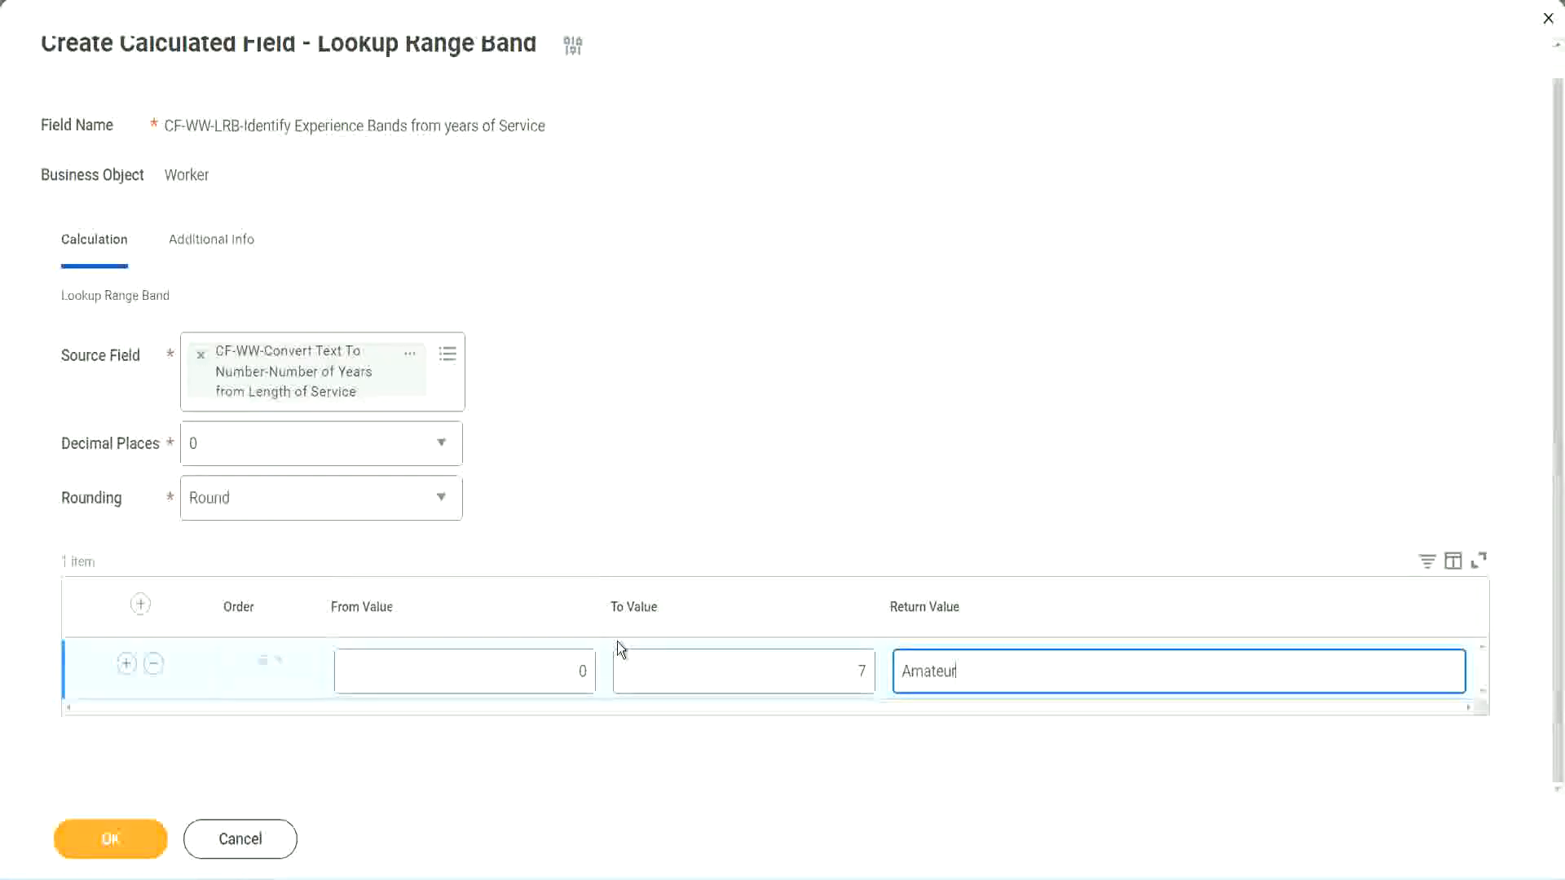
{"action": "left_click", "coordinate": [541, 671]}
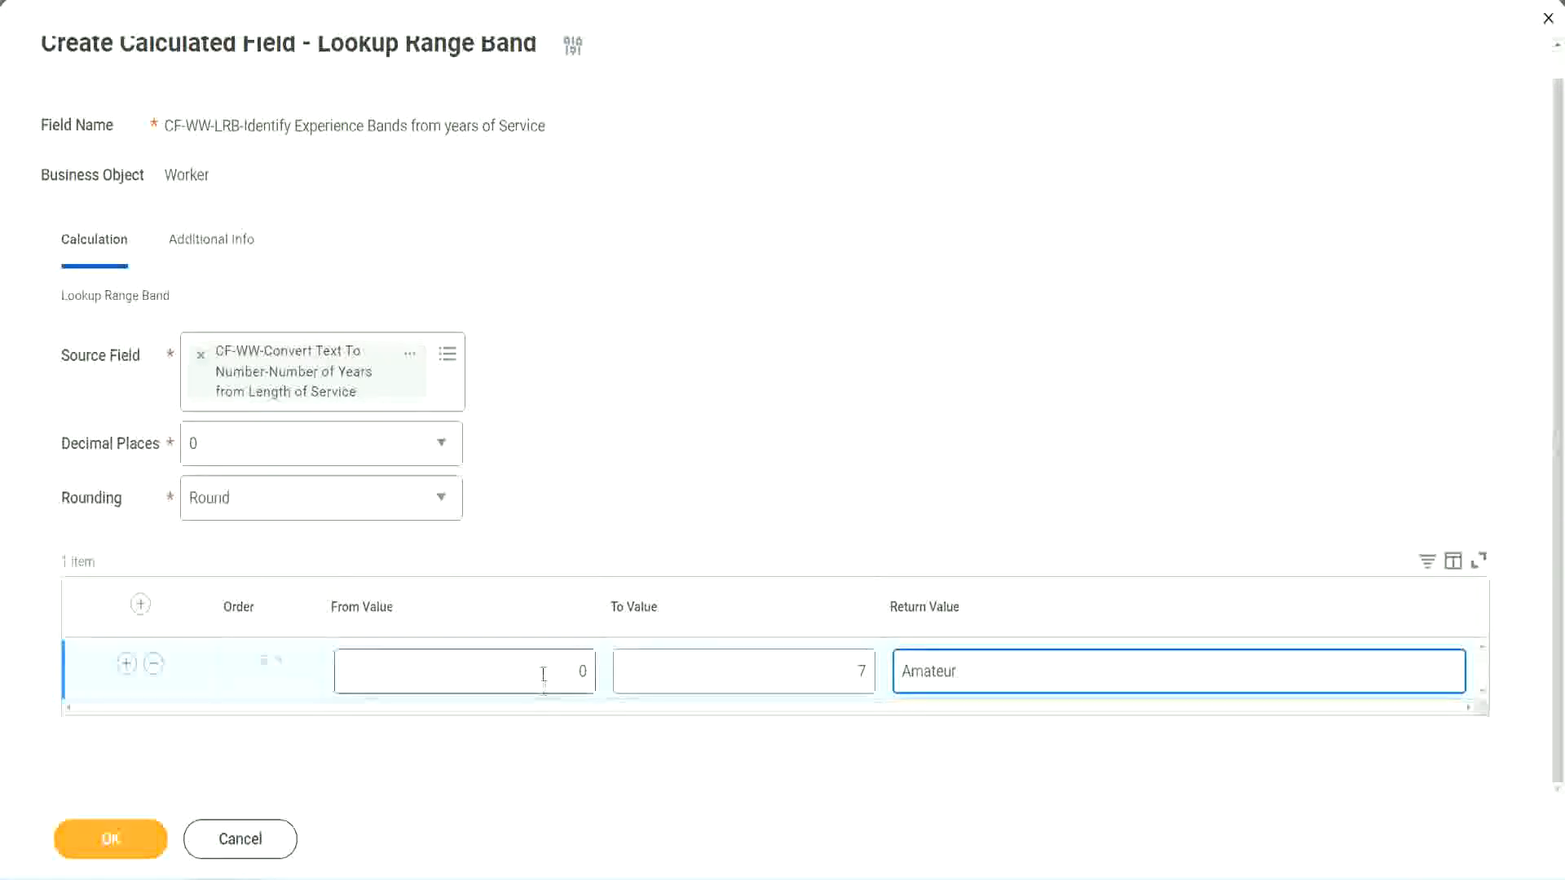
{"action": "left_click", "coordinate": [847, 660]}
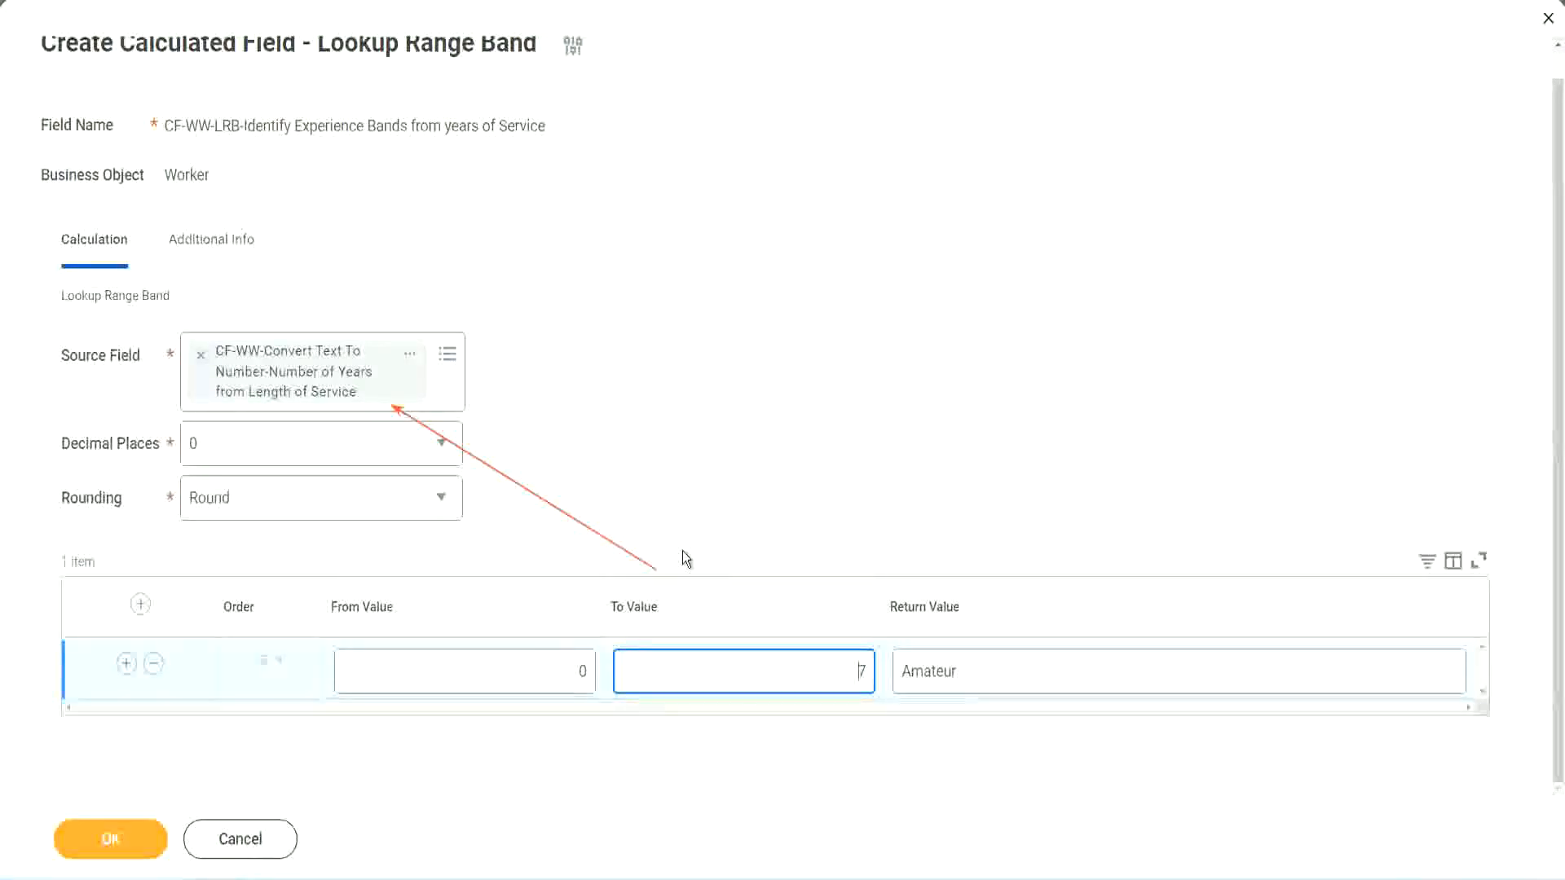
Step: Add a second range band row from 8 to 15 with the return value "Experienced"
{"action": "left_click", "coordinate": [125, 663]}
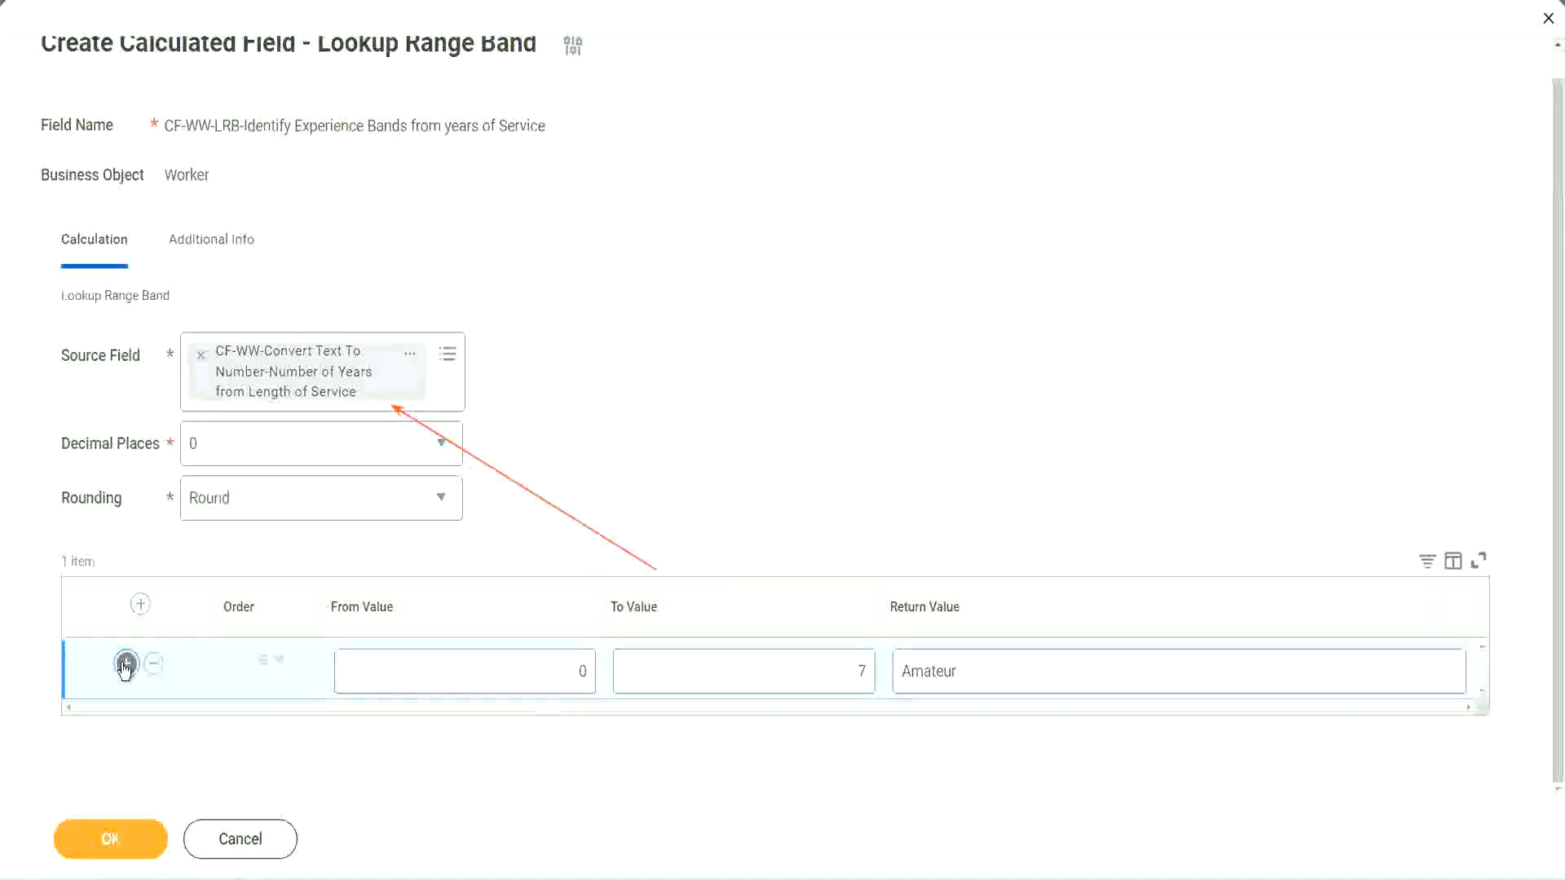
{"action": "double_click", "coordinate": [584, 732]}
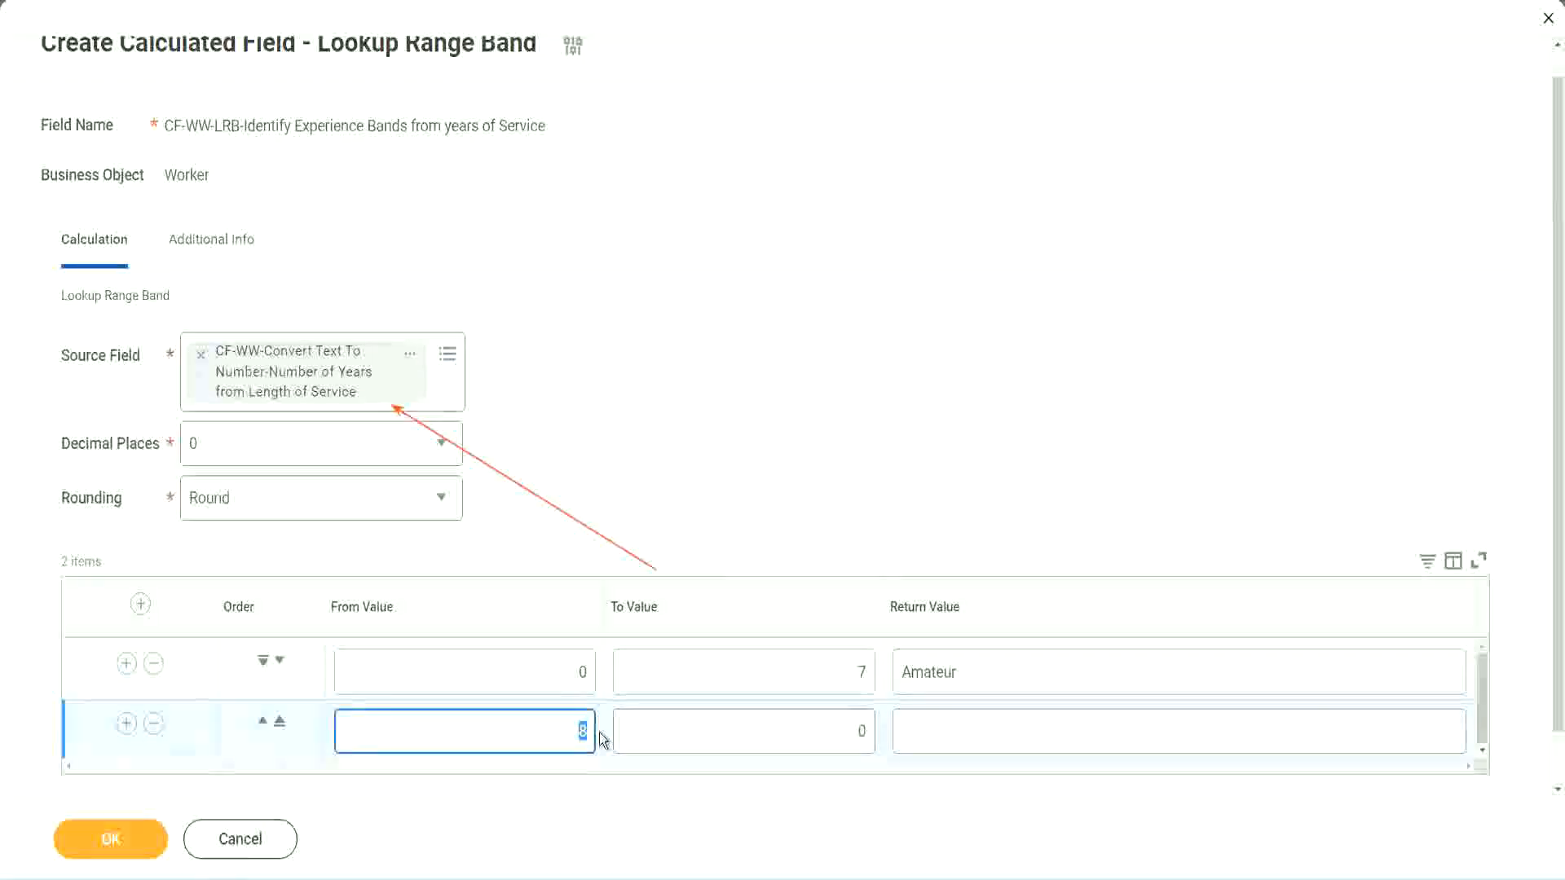
{"action": "left_click", "coordinate": [565, 677]}
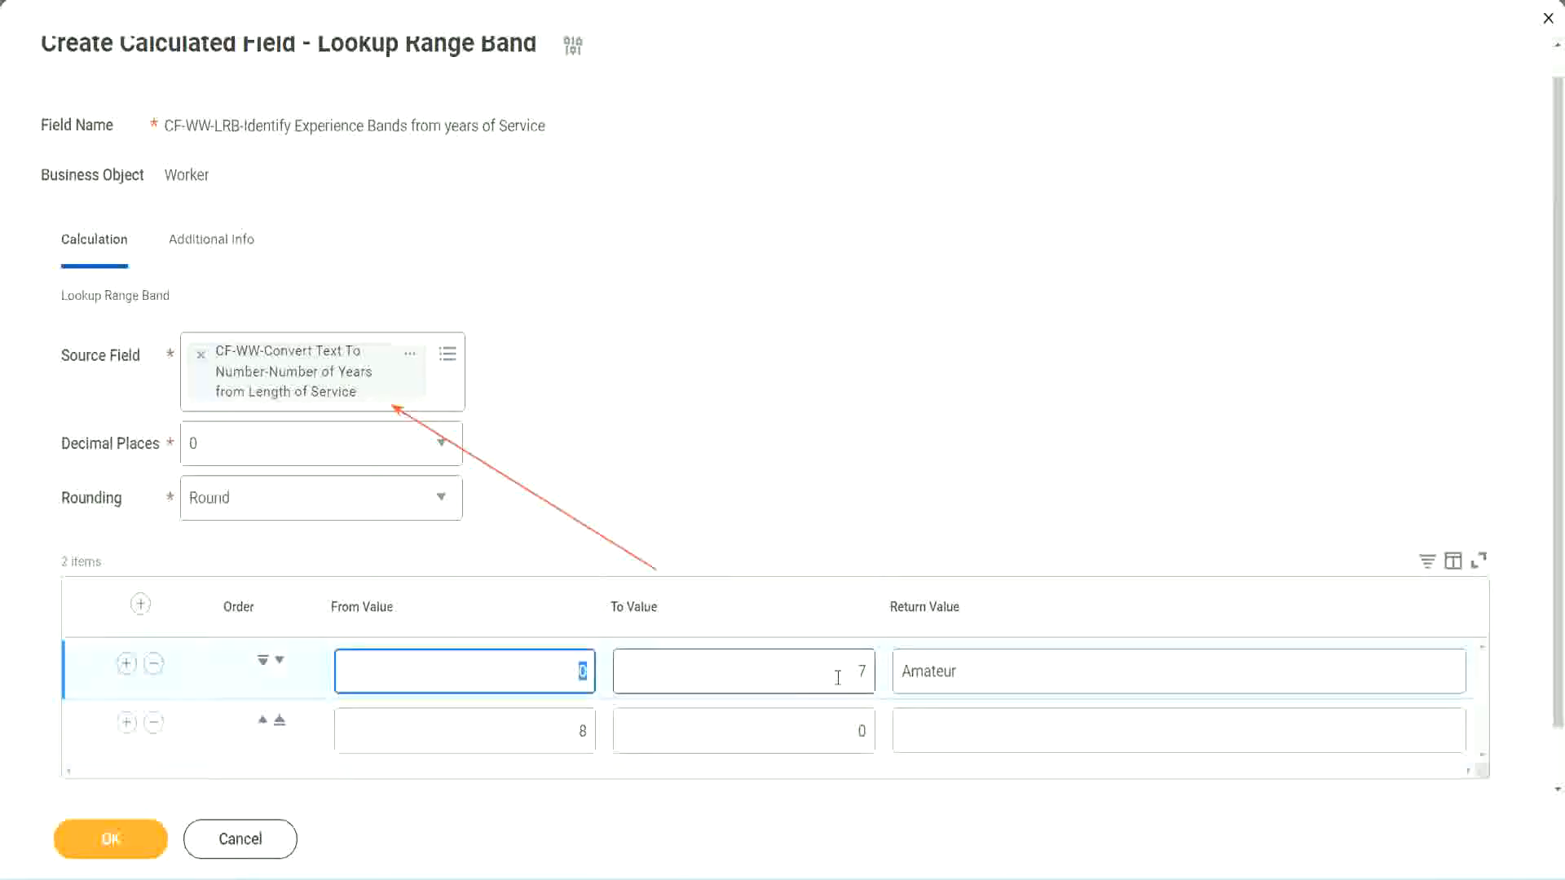
{"action": "left_click", "coordinate": [851, 678]}
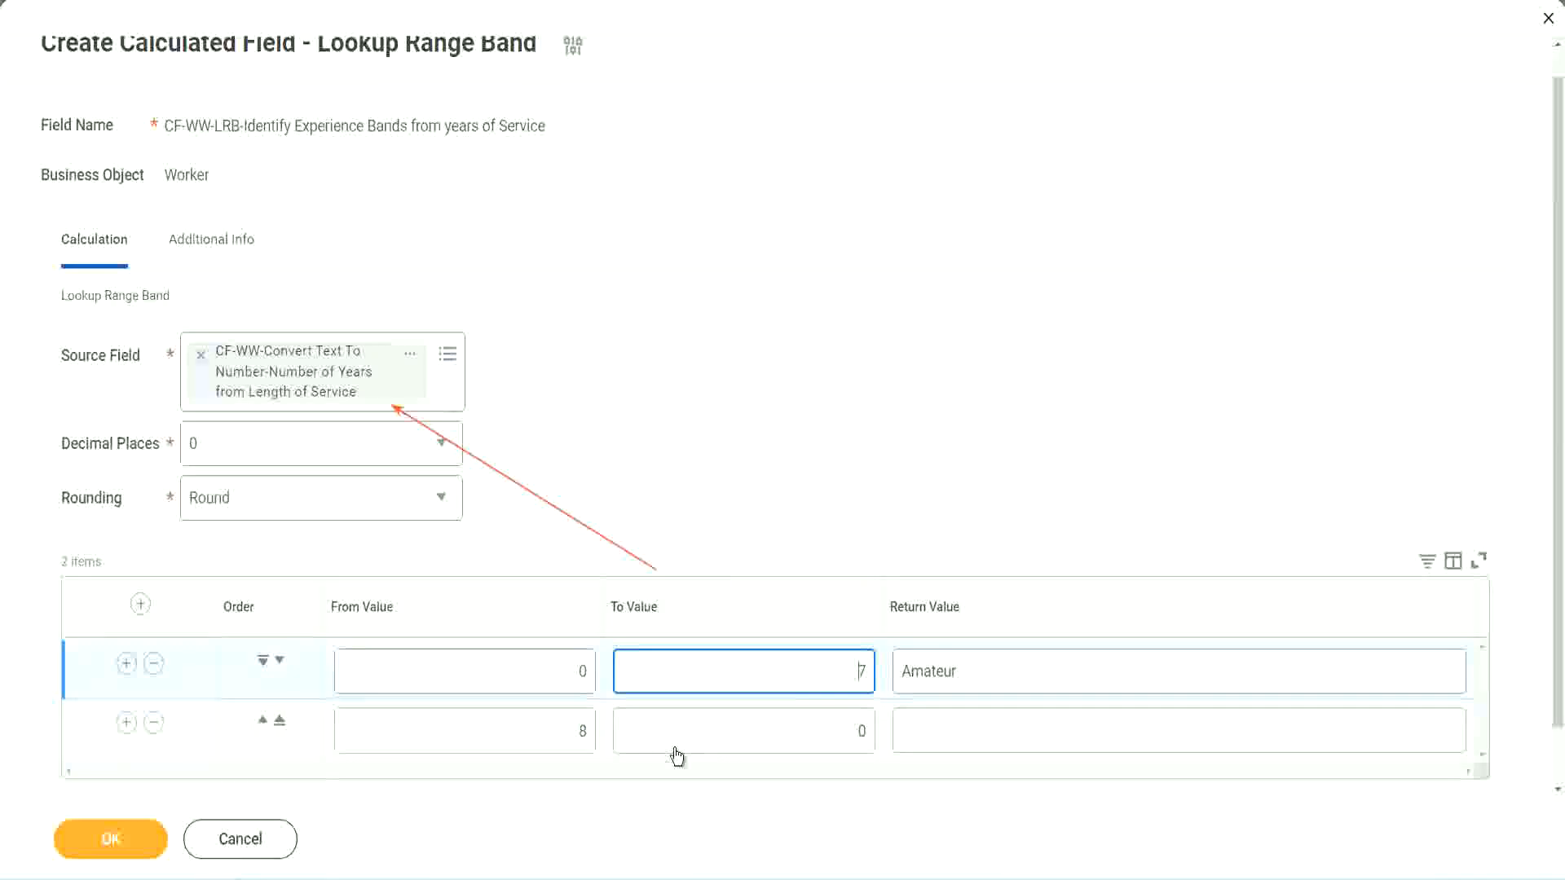
{"action": "double_click", "coordinate": [554, 732]}
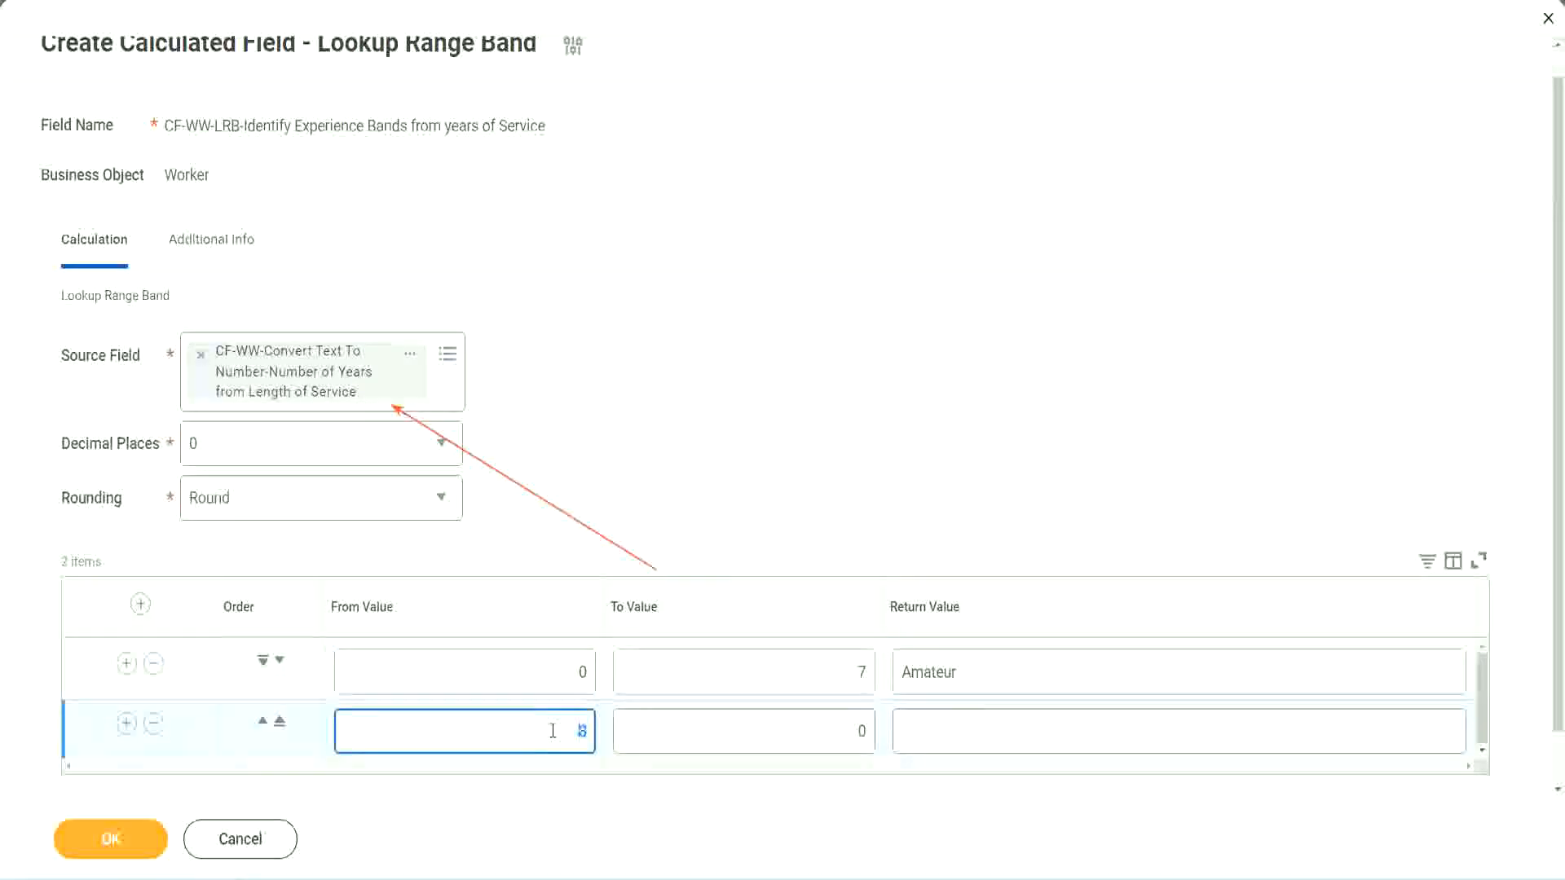
{"action": "left_click", "coordinate": [848, 732]}
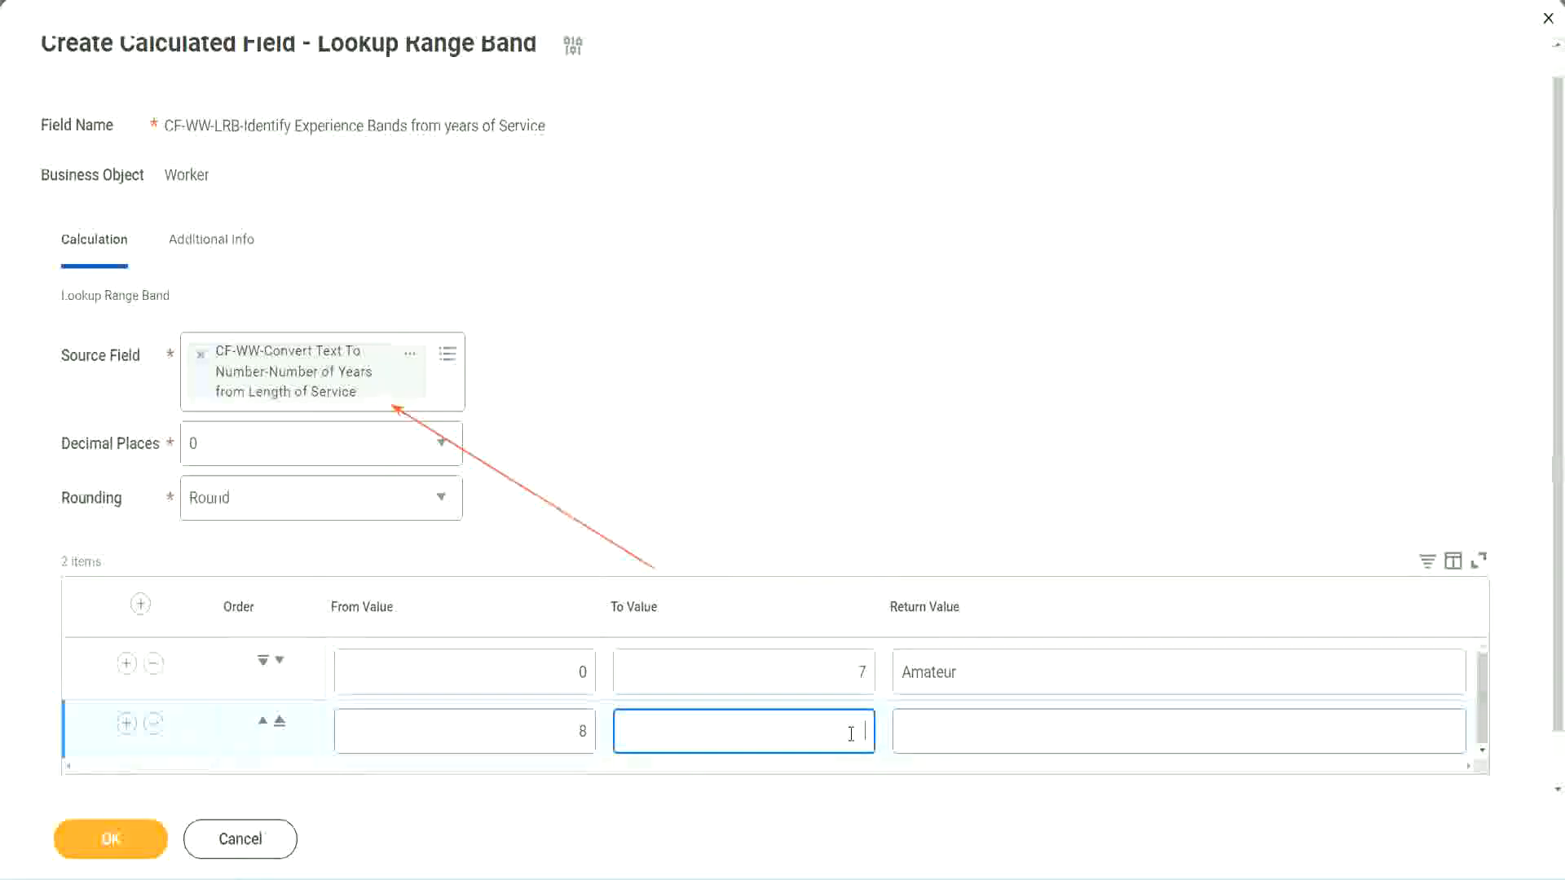
{"action": "type", "text": "15"}
{"action": "left_click", "coordinate": [965, 728]}
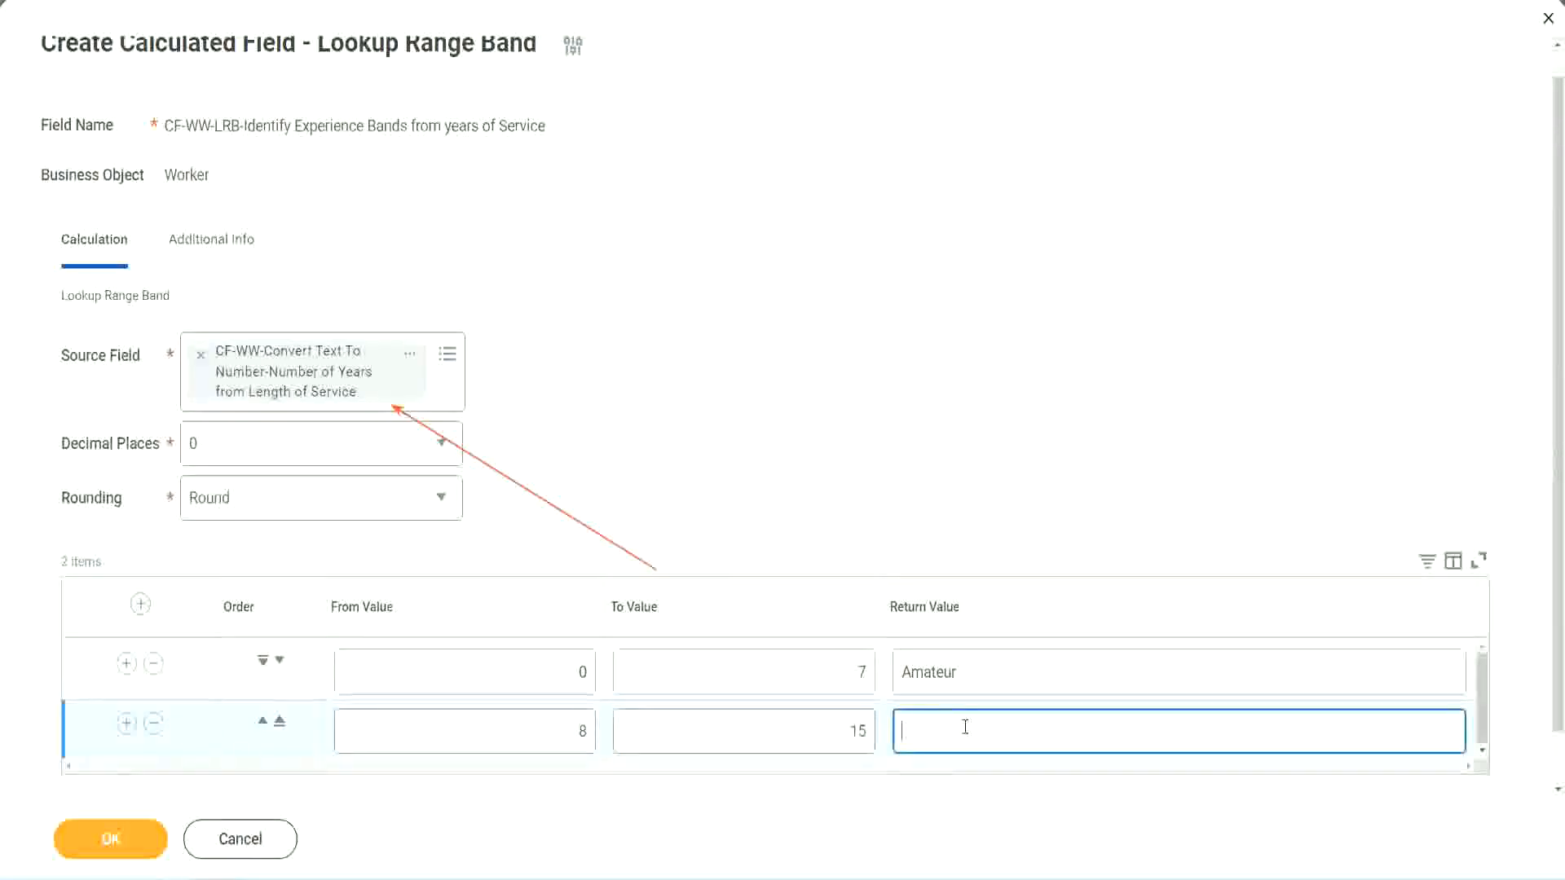
{"action": "type", "text": "Experienced"}
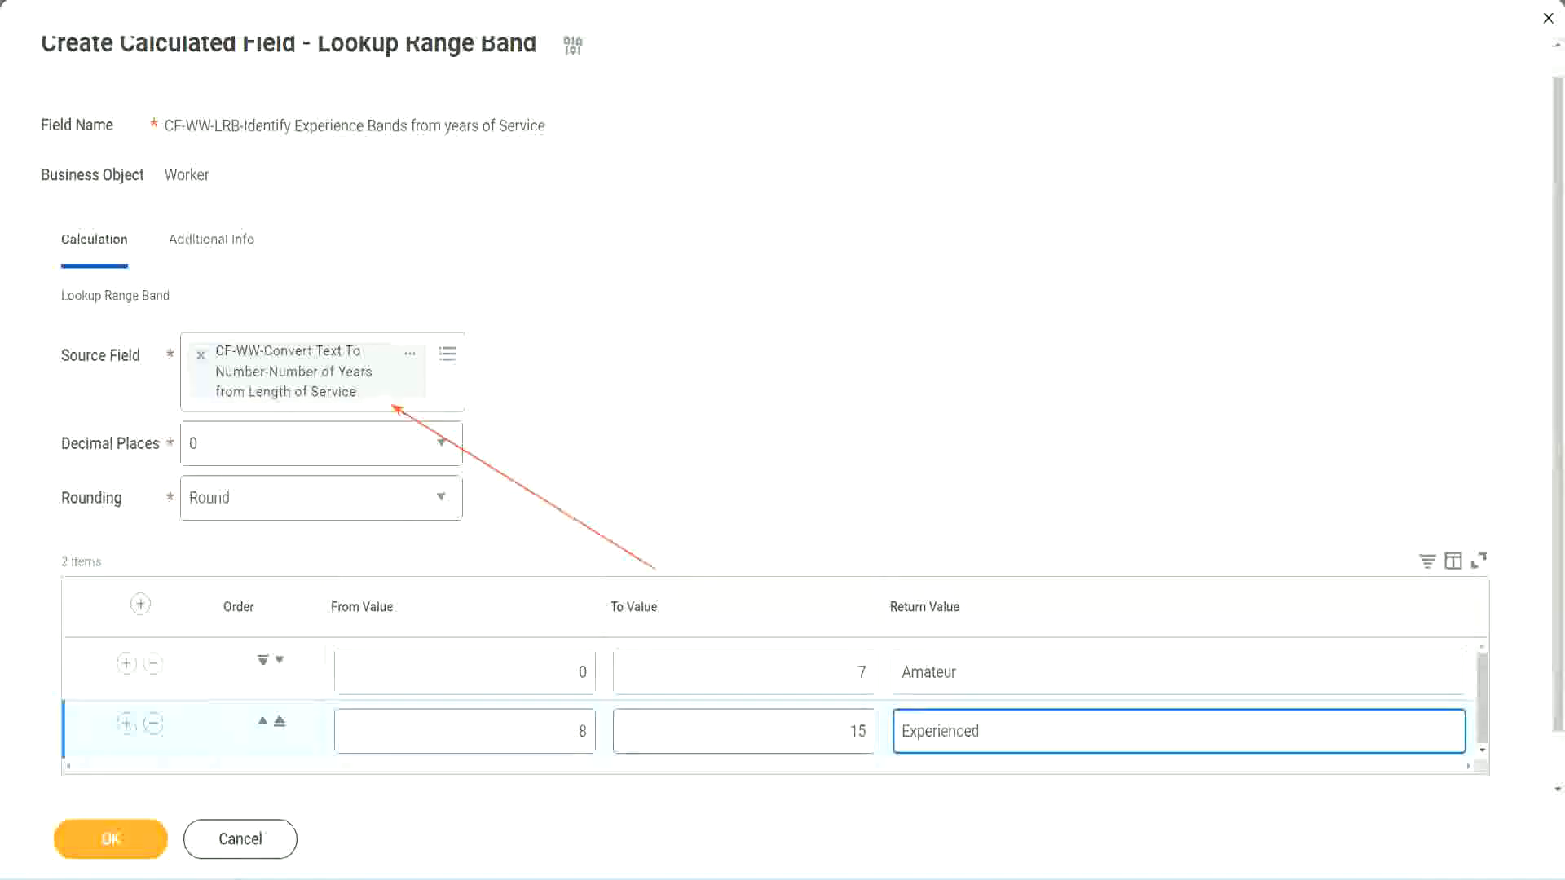
Step: Add a third range band row from 16 to 30 with the return value "Senior"
{"action": "left_click", "coordinate": [127, 725]}
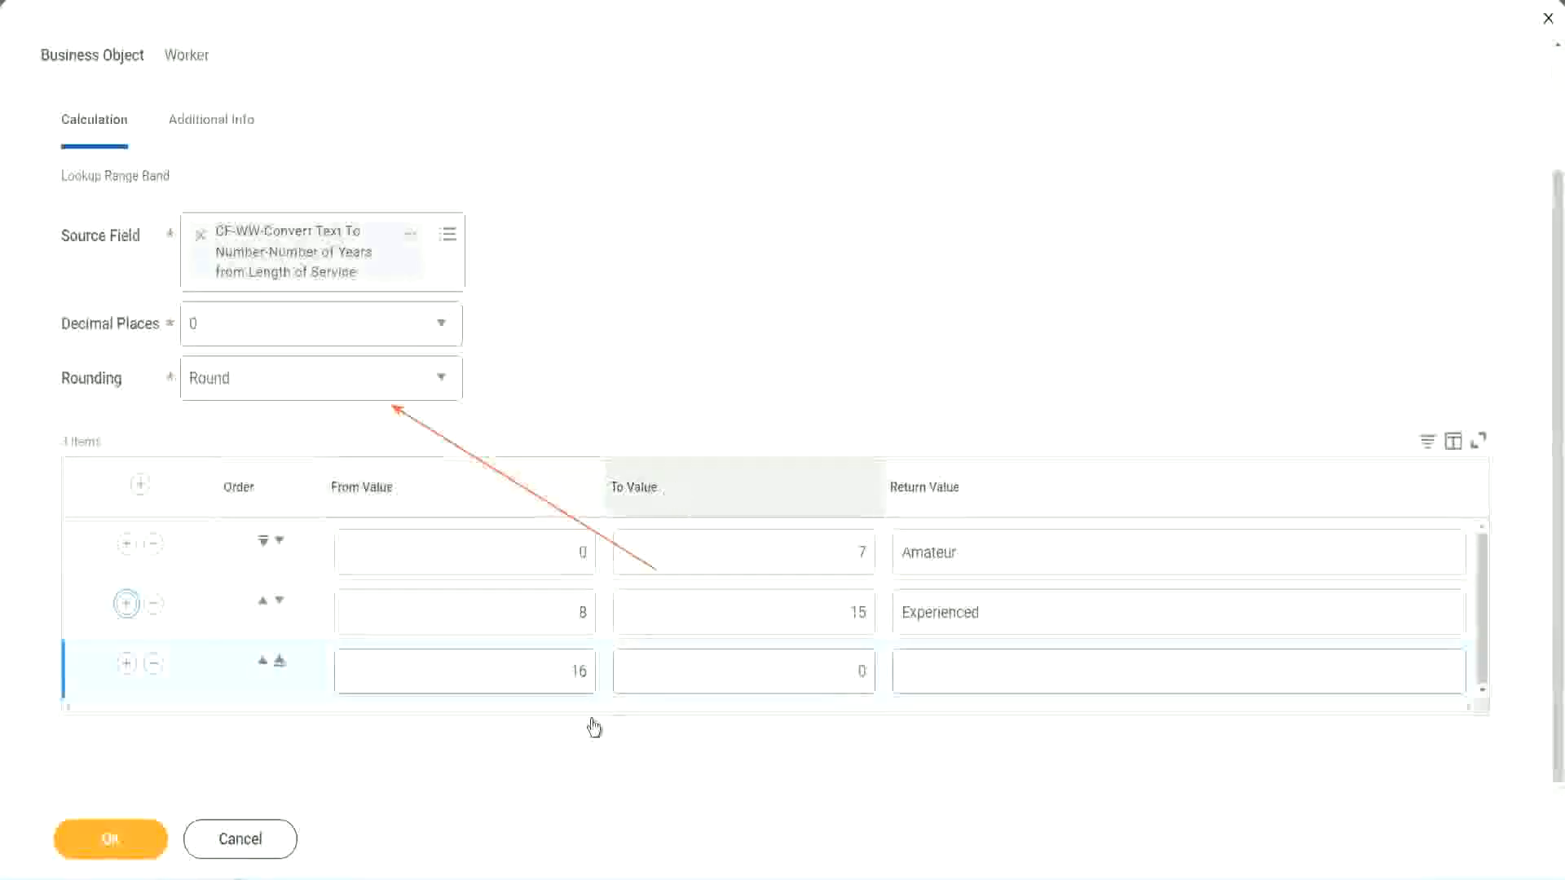
{"action": "left_click", "coordinate": [541, 679]}
{"action": "left_click", "coordinate": [787, 673]}
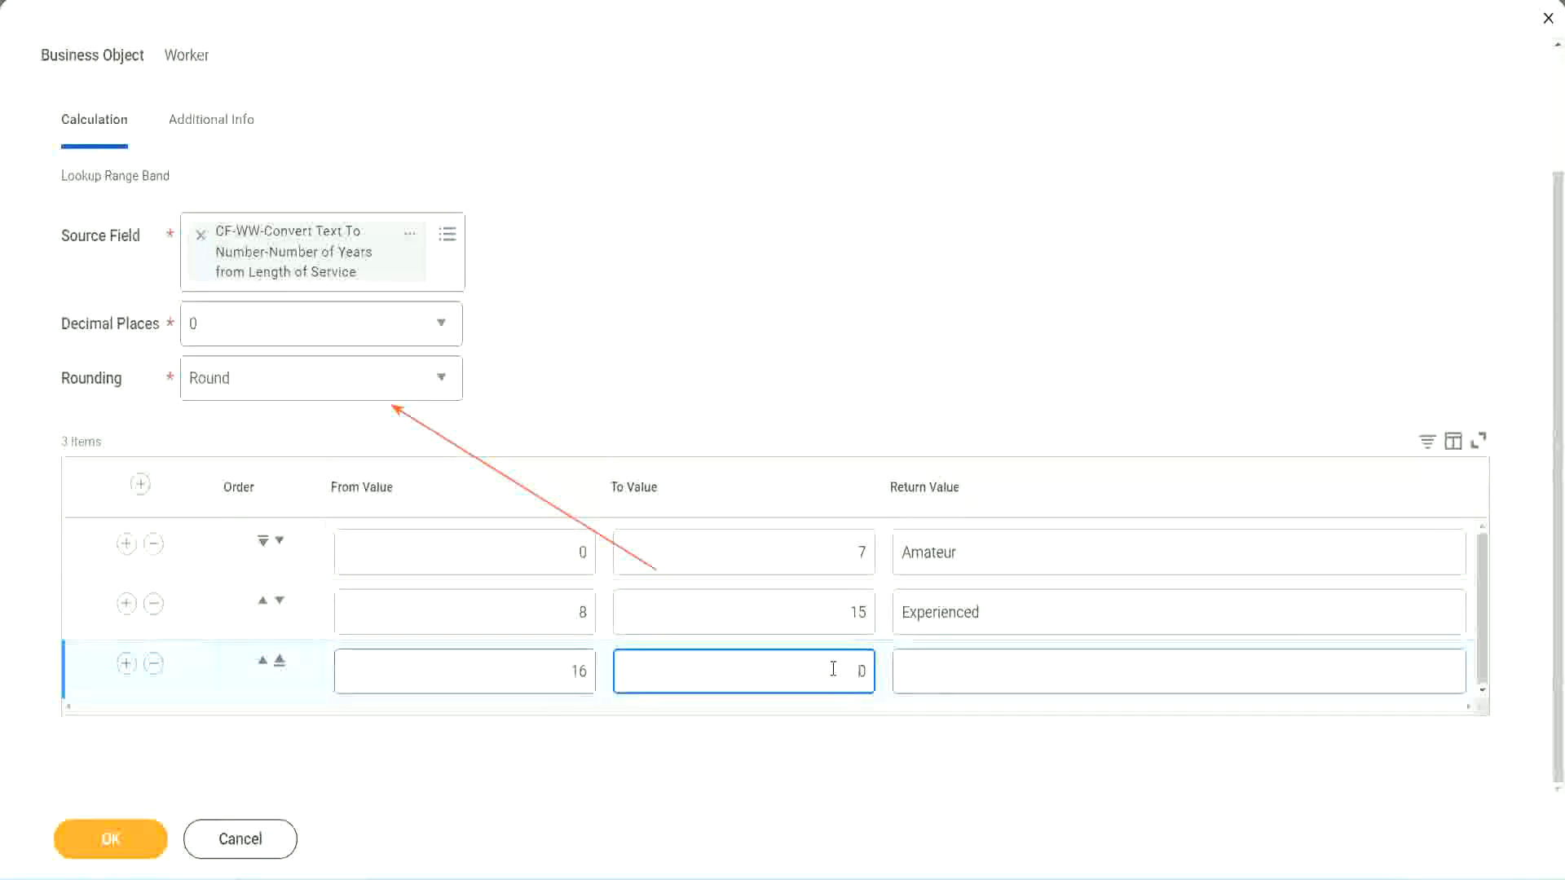
{"action": "type", "text": "3"}
{"action": "key", "text": "Tab"}
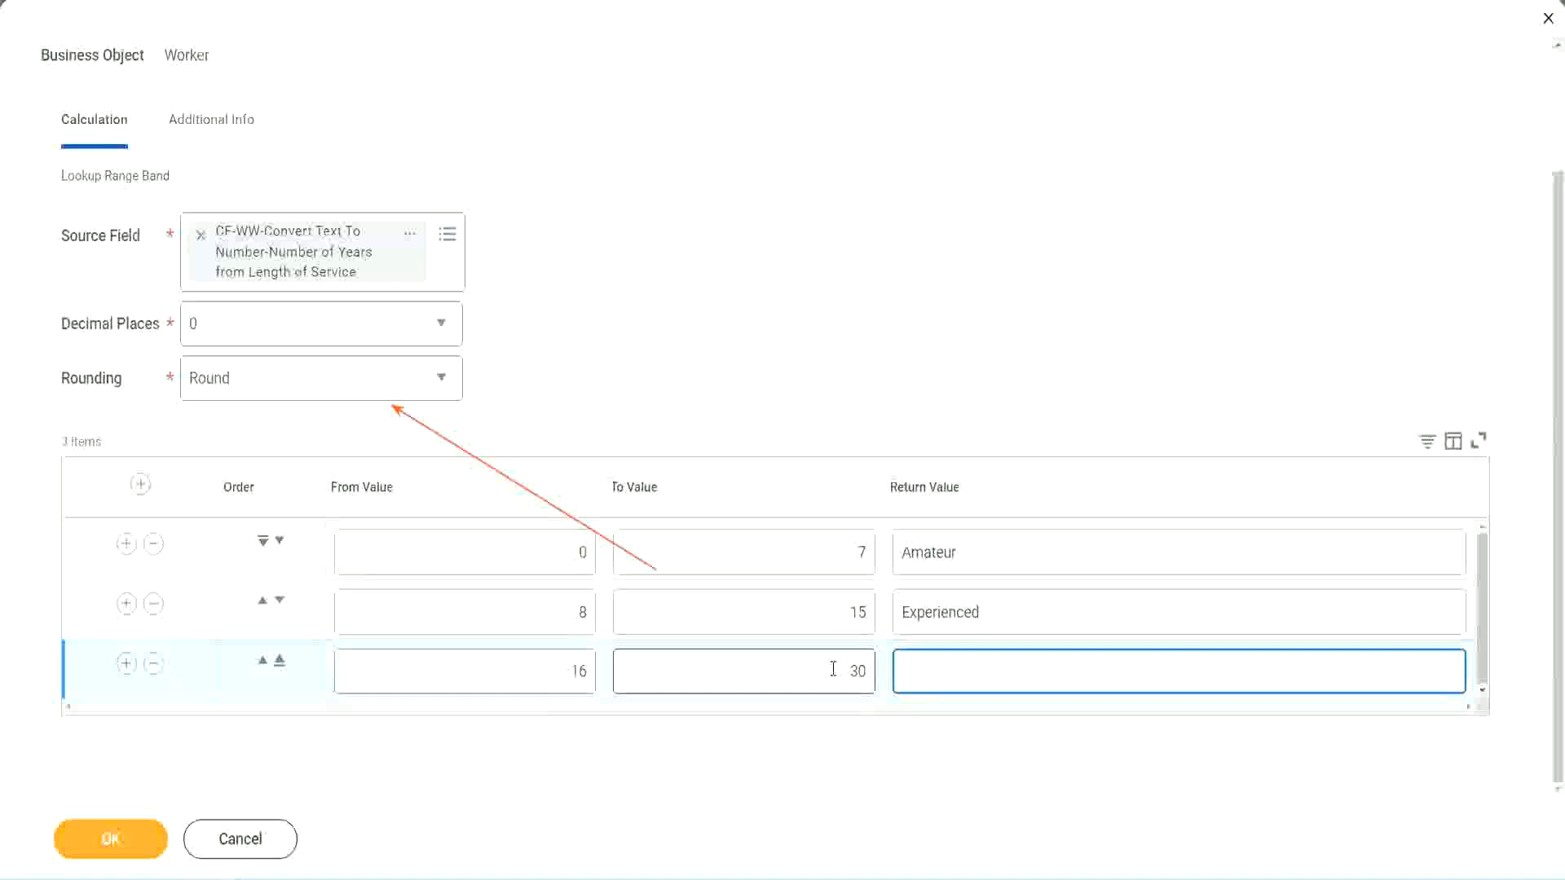
{"action": "type", "text": "L"}
{"action": "key", "text": "BackSpace"}
{"action": "type", "text": "Senior"}
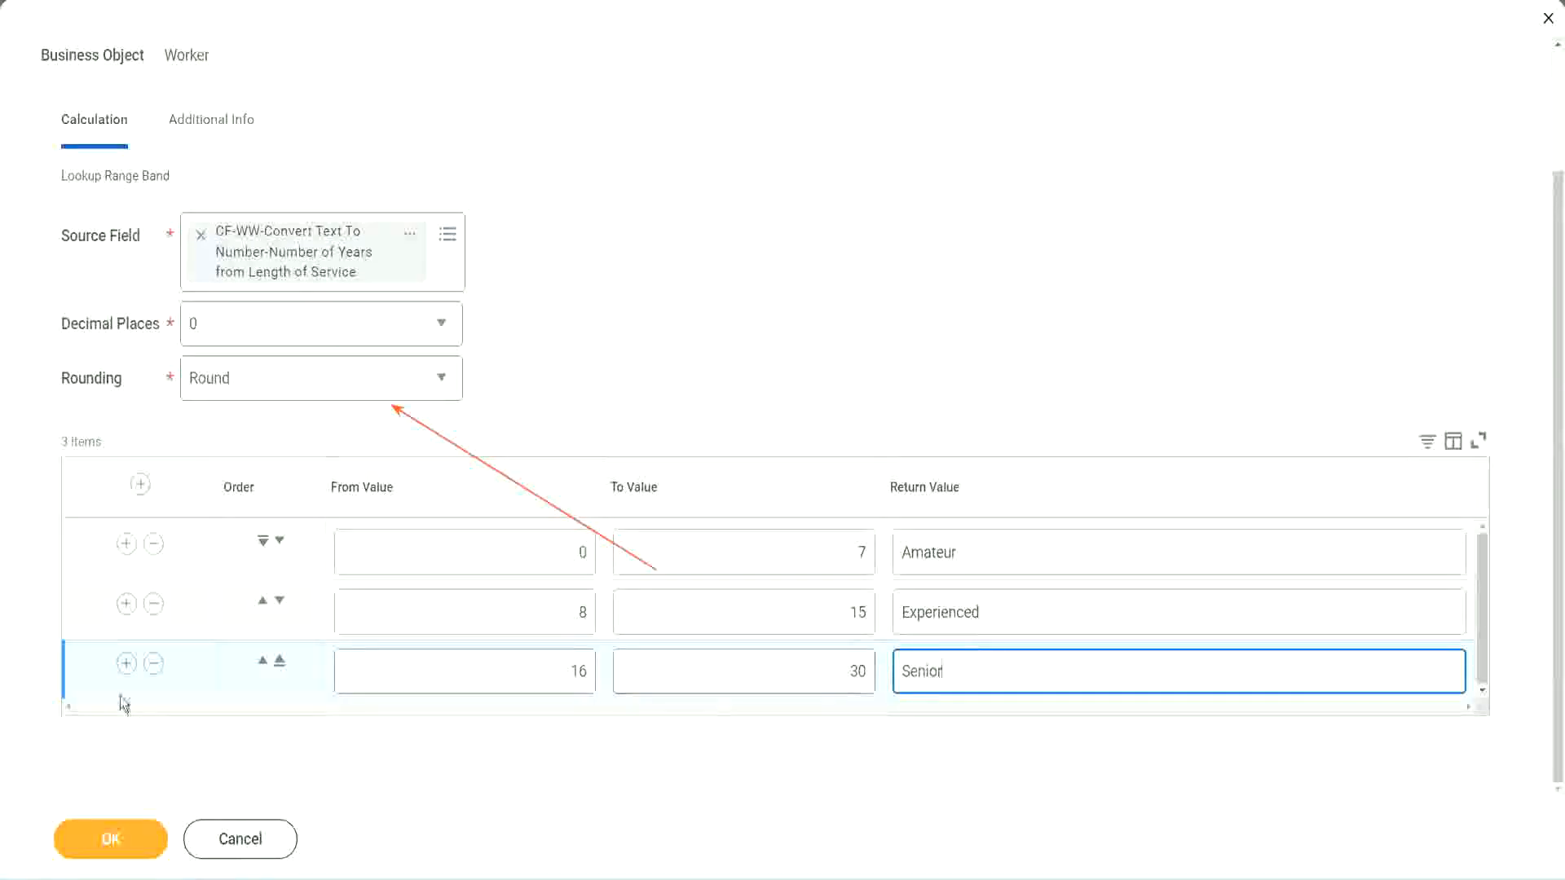
Step: Add a fourth range band row from 31 to 1000 with the return value "Legend"
{"action": "left_click", "coordinate": [125, 666]}
{"action": "scroll", "coordinate": [296, 617], "scroll_direction": "down", "scroll_amount": 1}
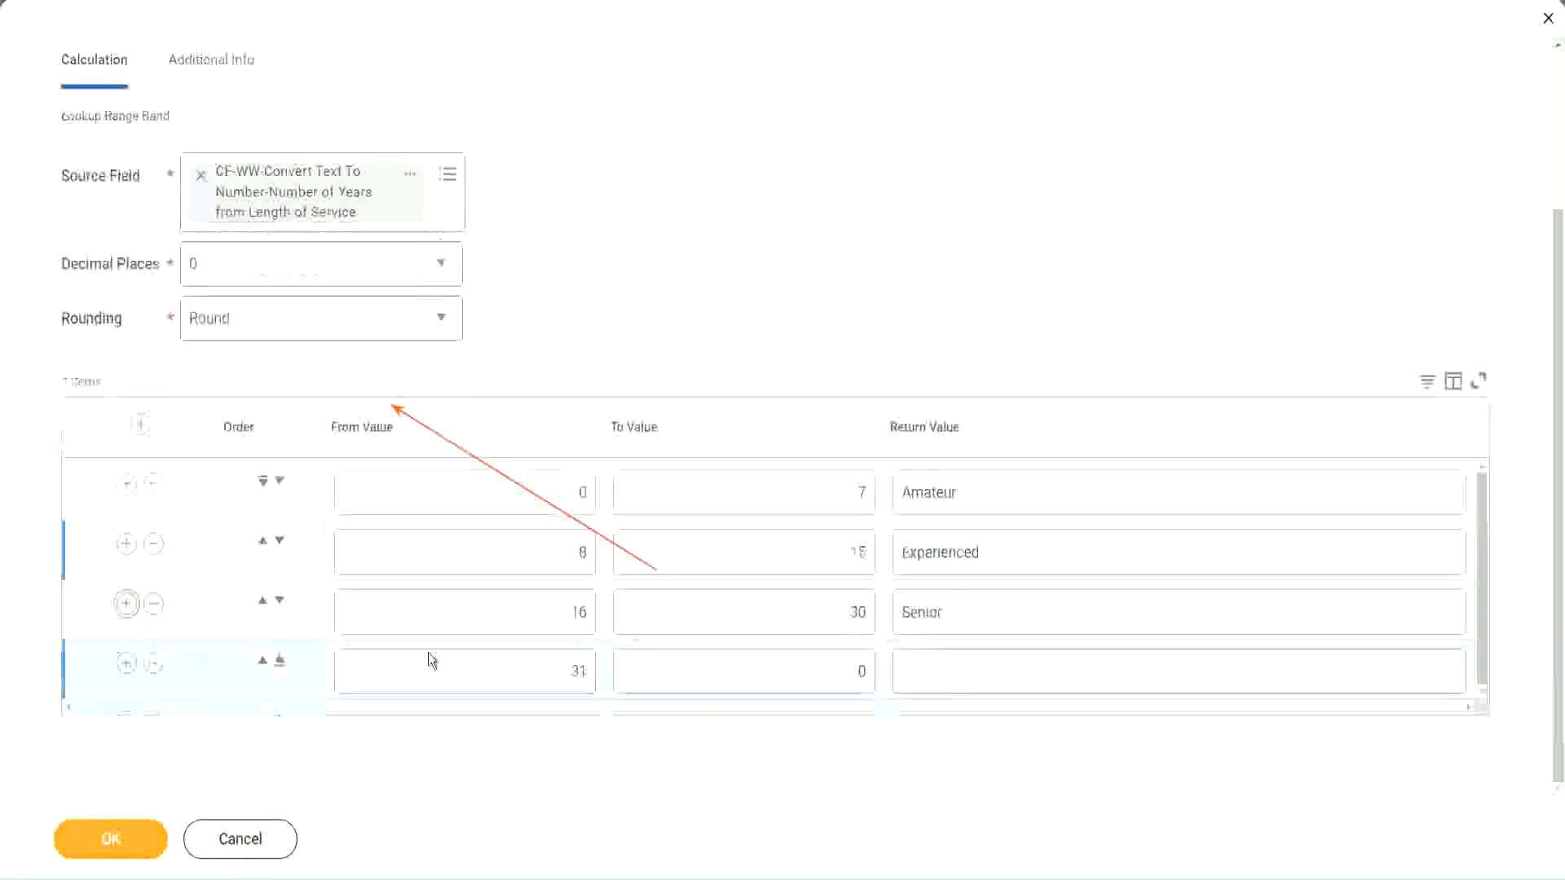
{"action": "left_click", "coordinate": [516, 663]}
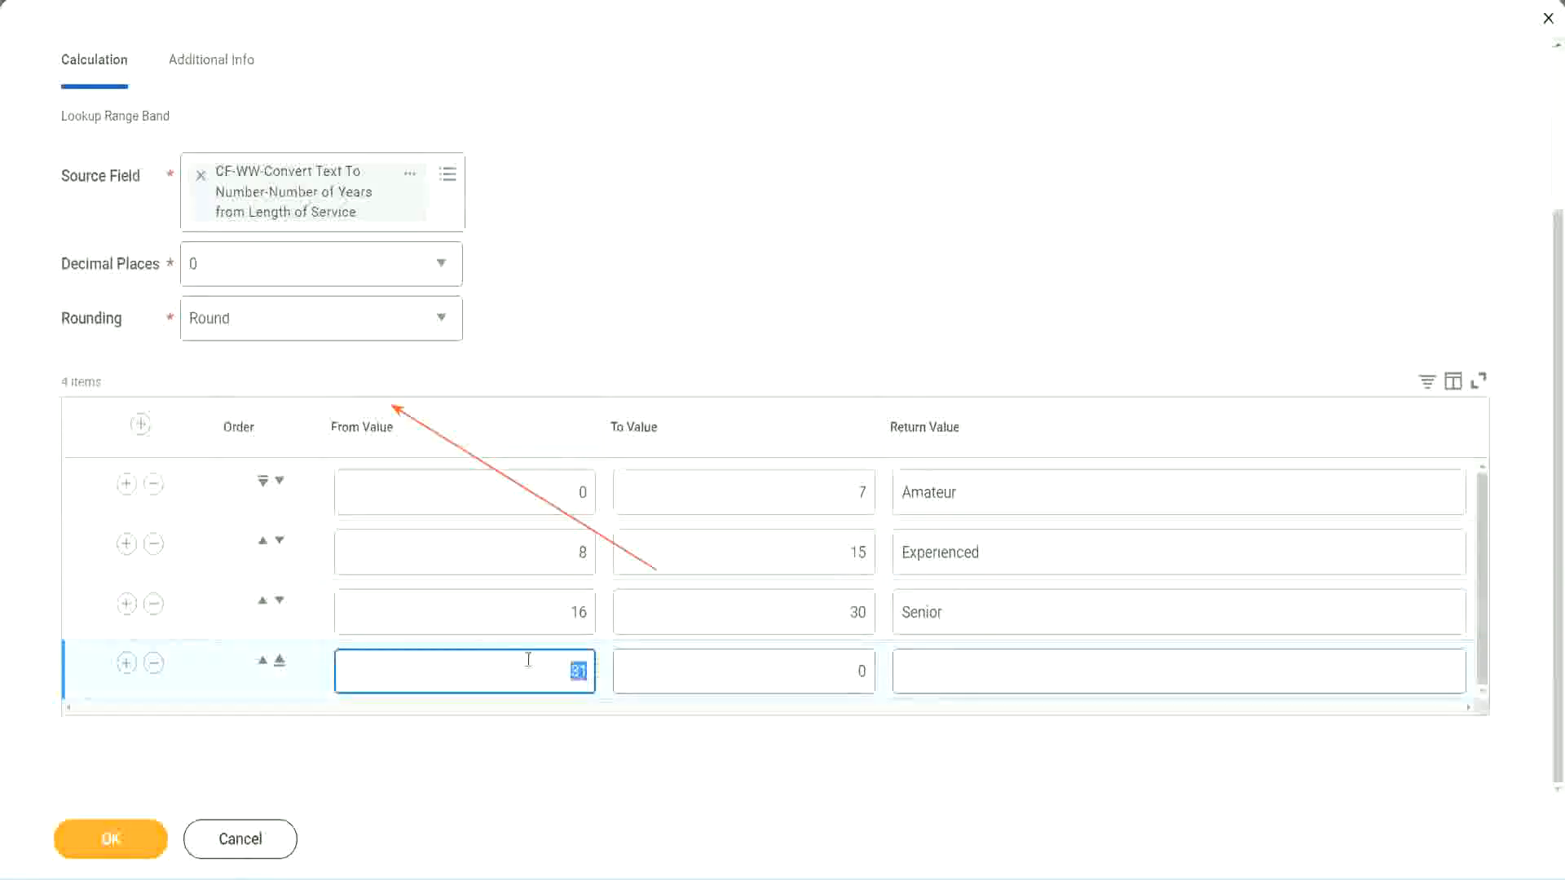
{"action": "left_click", "coordinate": [843, 672]}
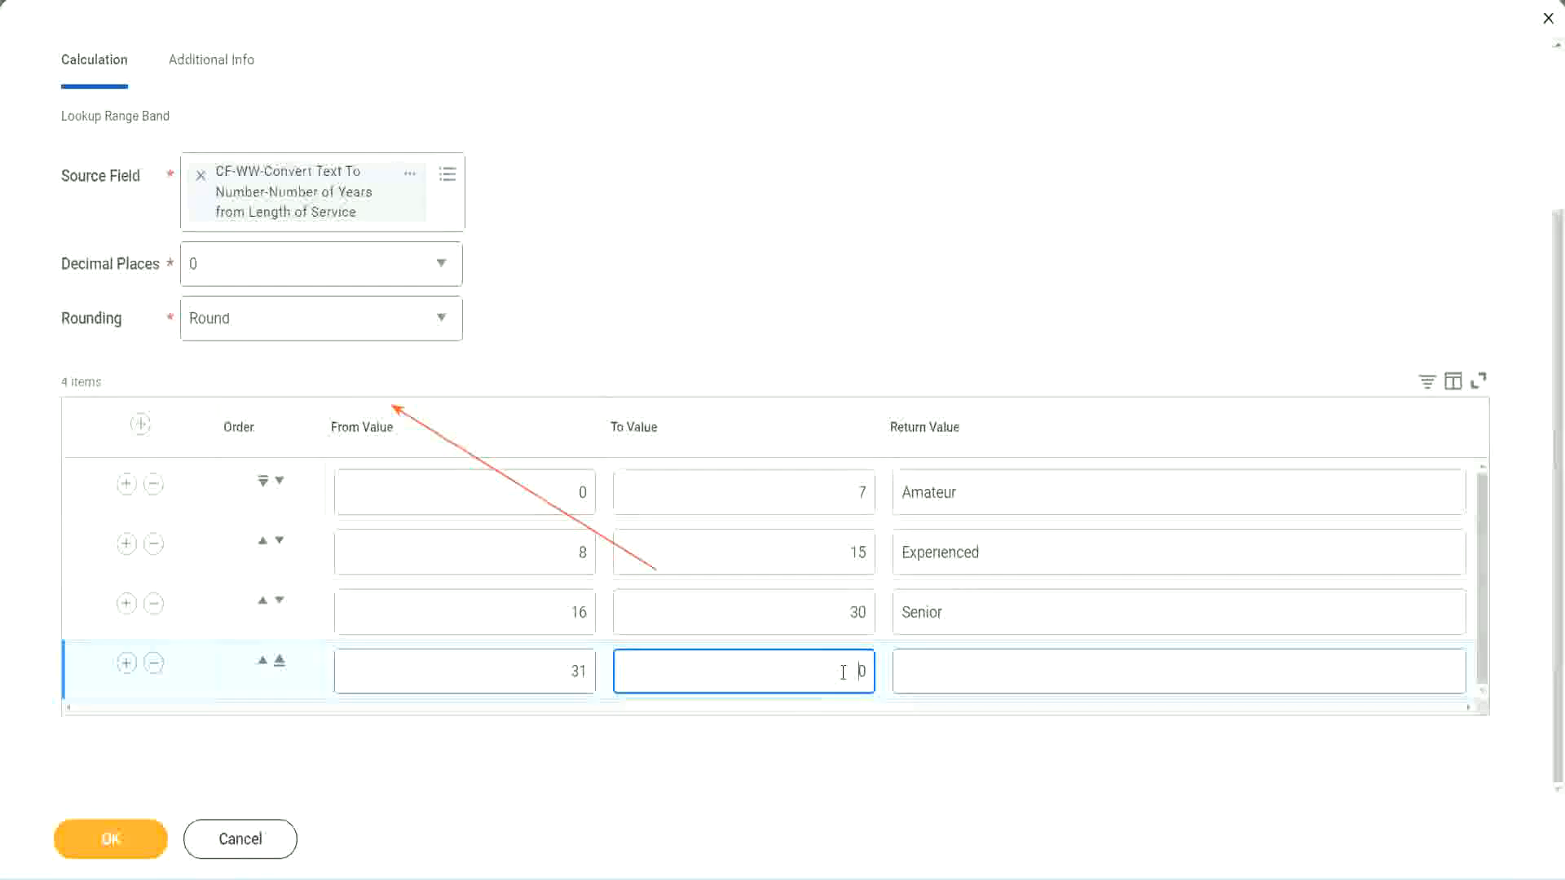
{"action": "type", "text": "1000"}
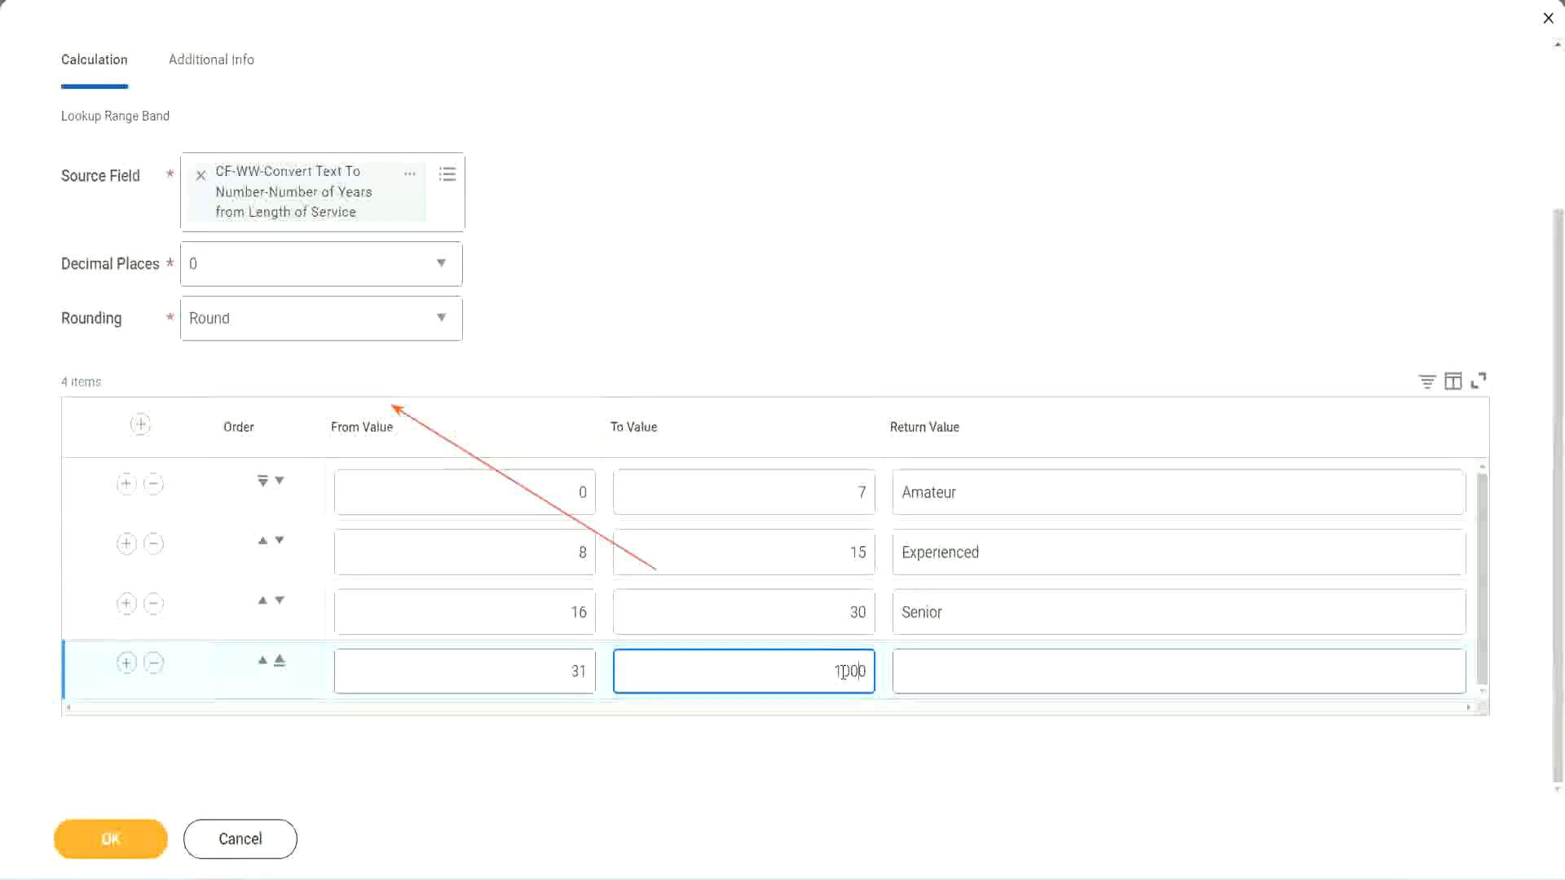
{"action": "left_click_drag", "start_coordinate": [813, 664], "coordinate": [910, 664]}
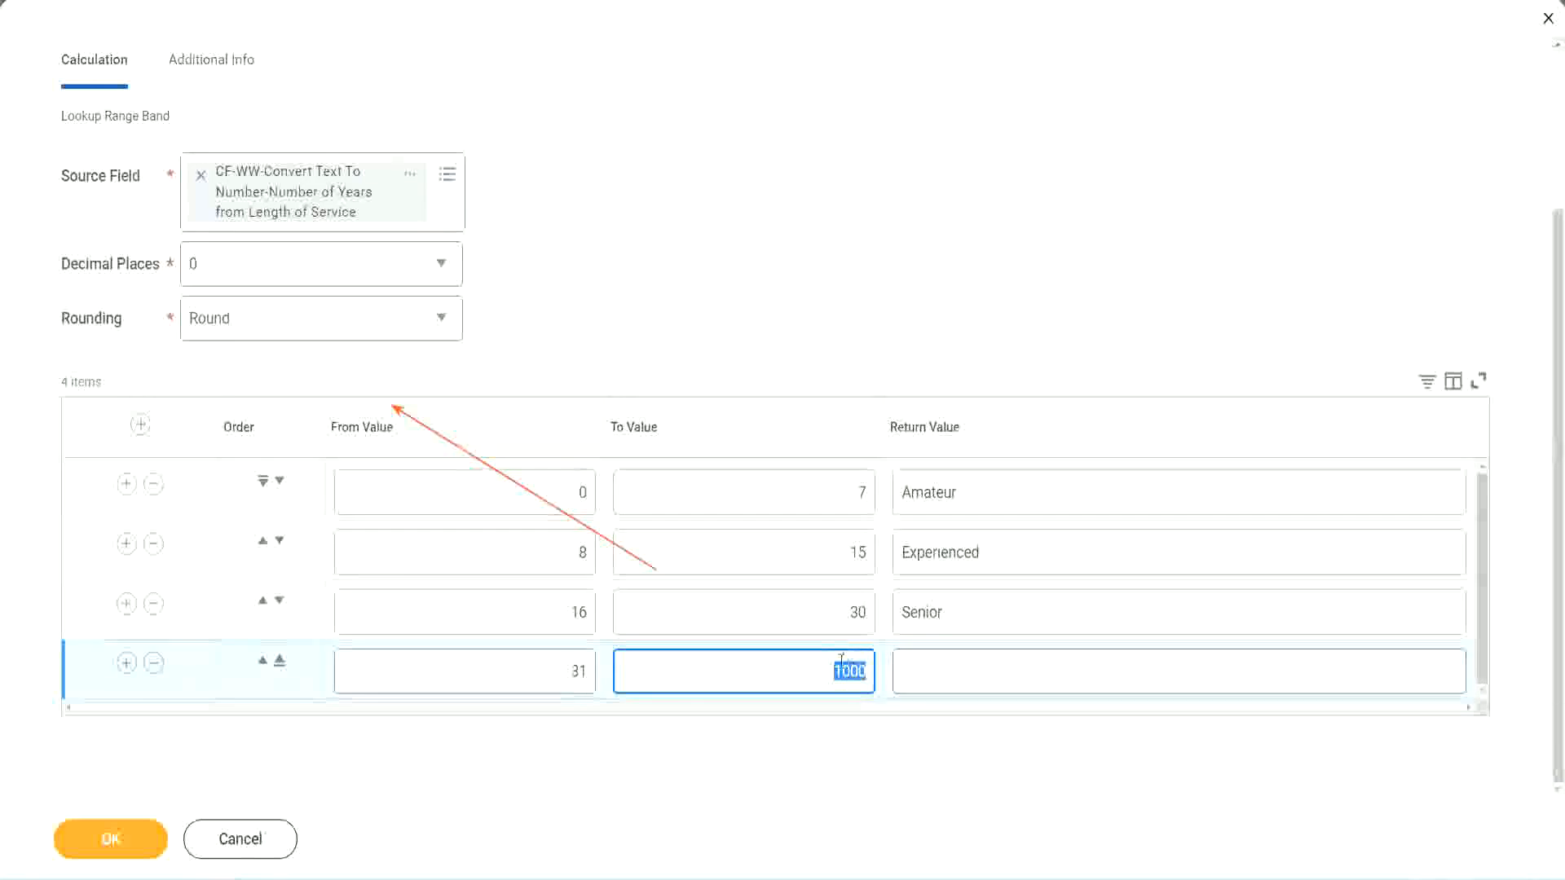
{"action": "left_click_drag", "start_coordinate": [821, 666], "coordinate": [877, 667]}
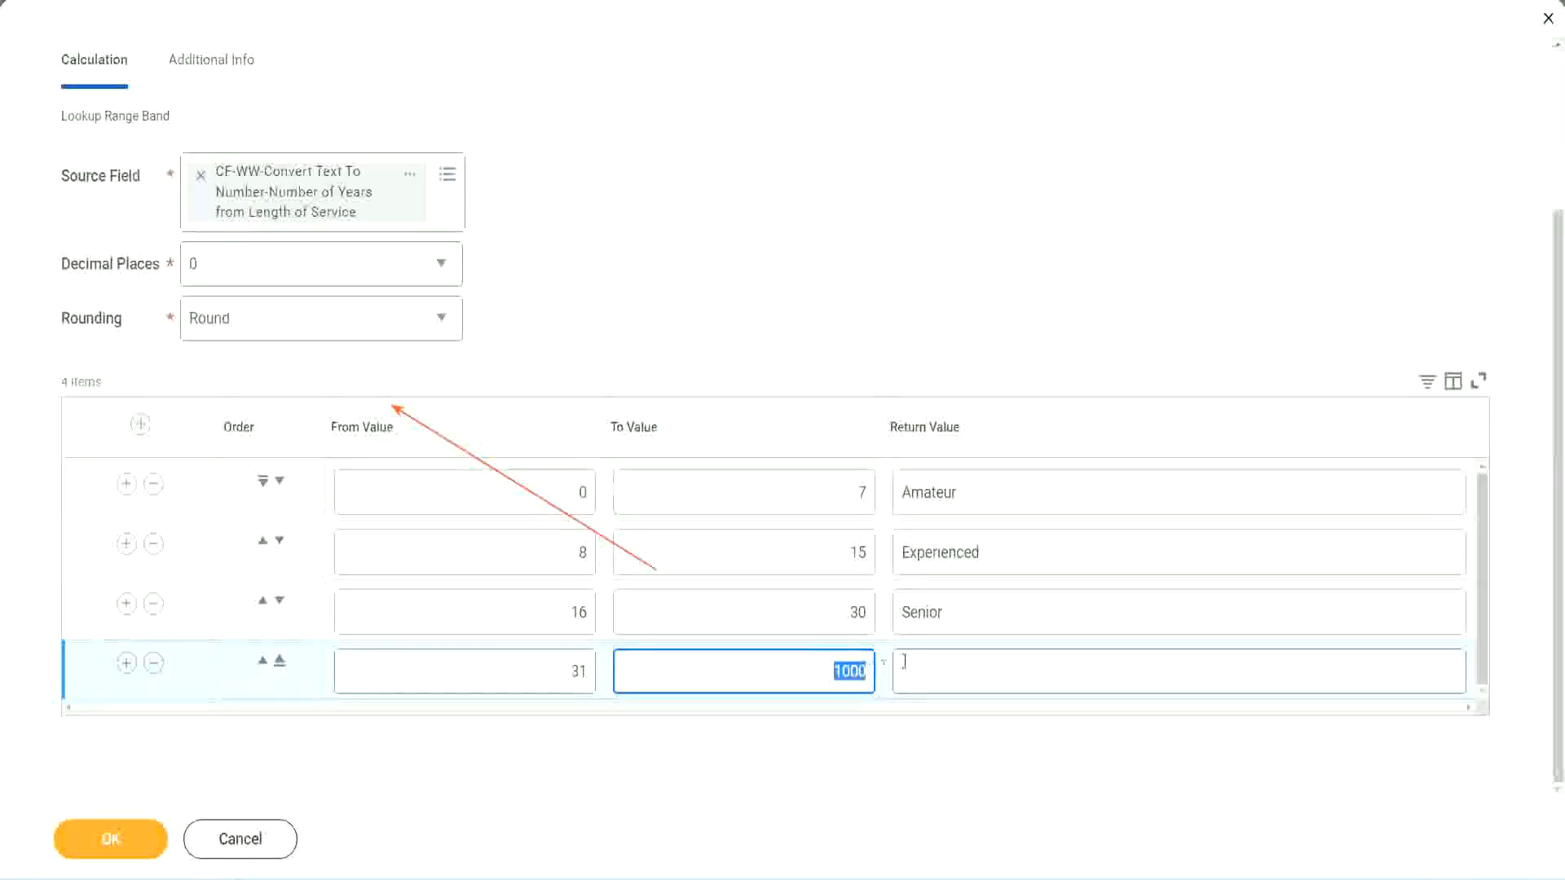
{"action": "left_click", "coordinate": [976, 672]}
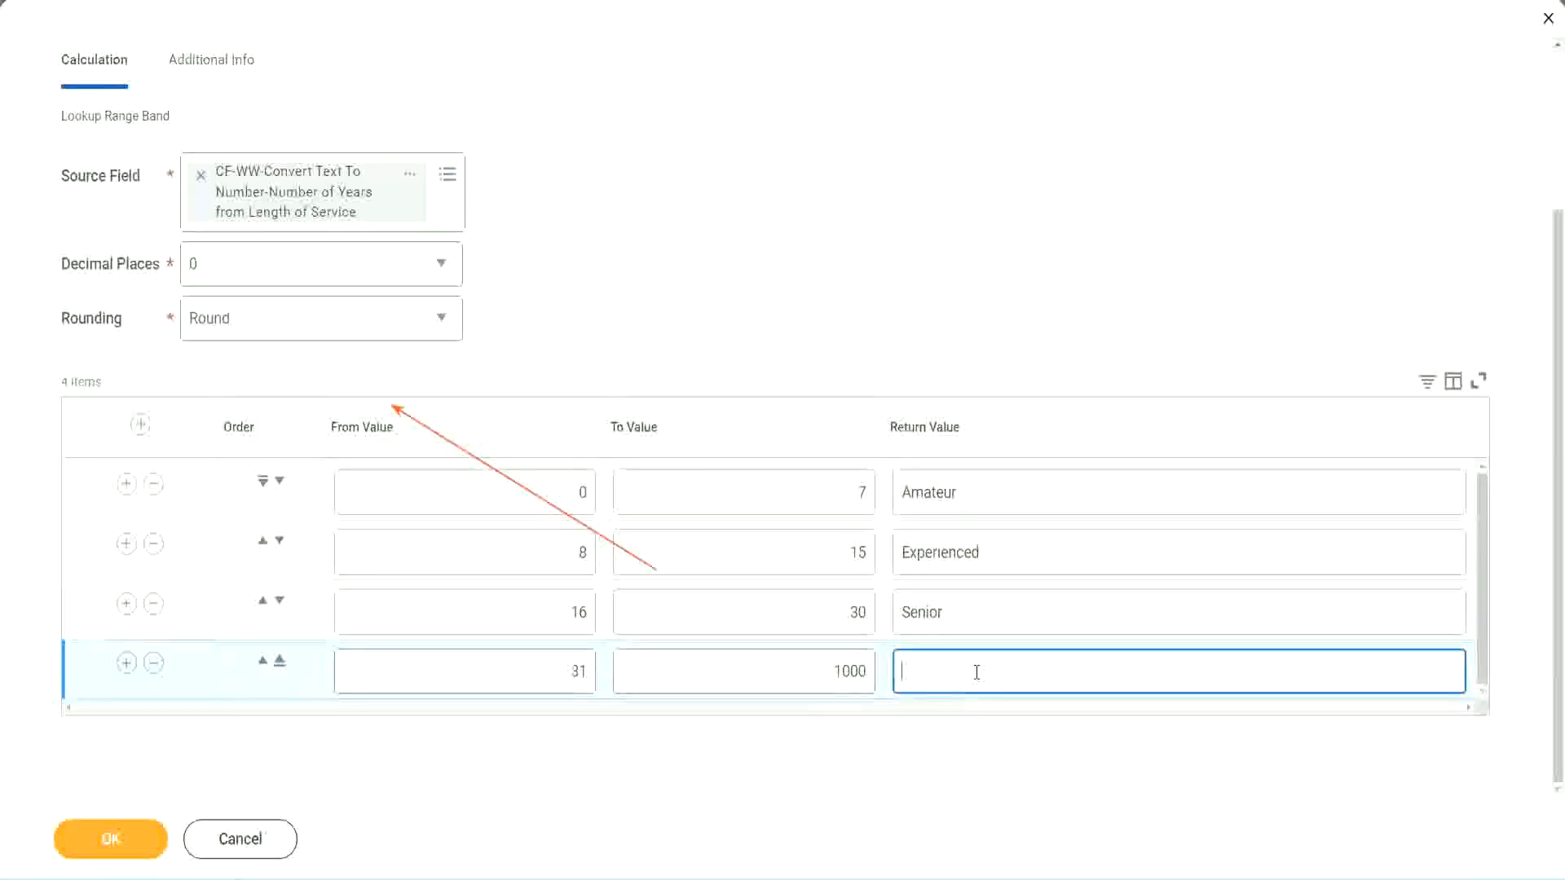
{"action": "type", "text": "Legend"}
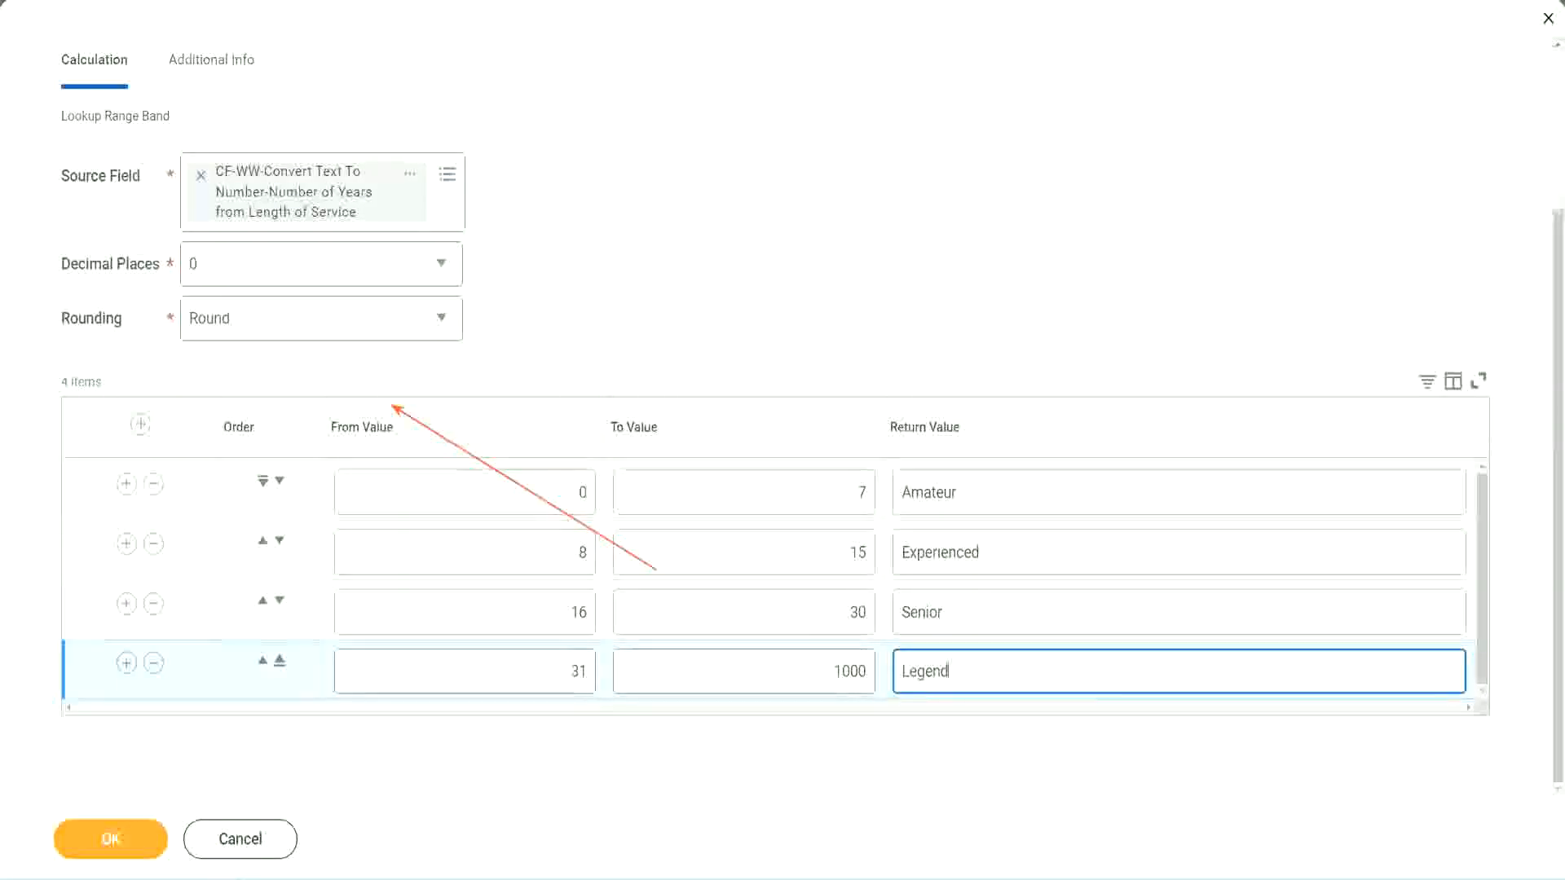
Step: Review the From, To and Return Values of the four range band rows
{"action": "left_click", "coordinate": [728, 271]}
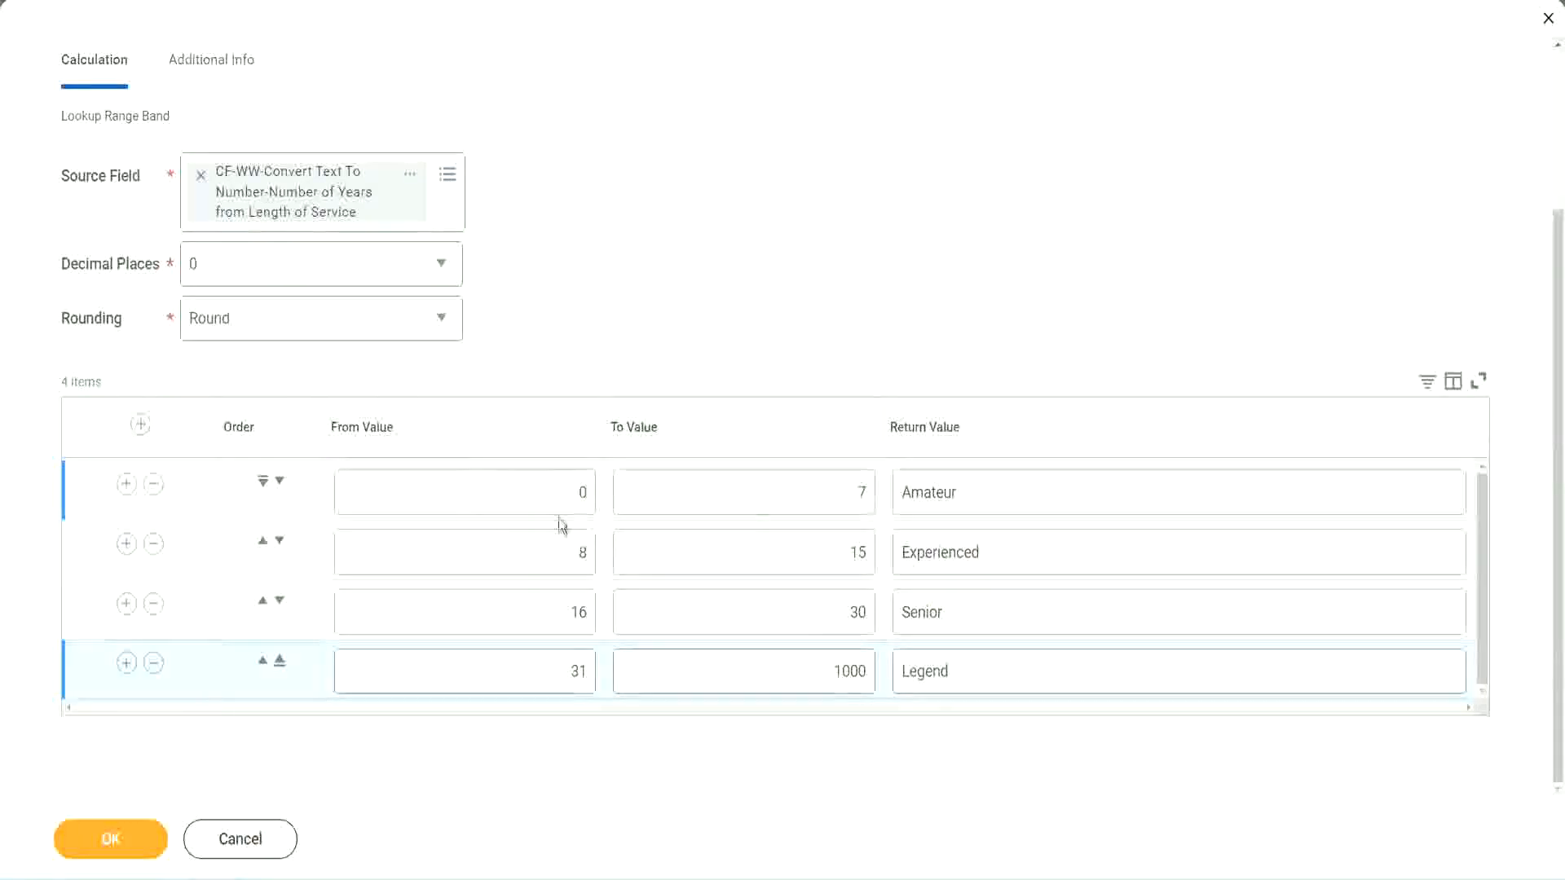
{"action": "left_click", "coordinate": [1017, 490]}
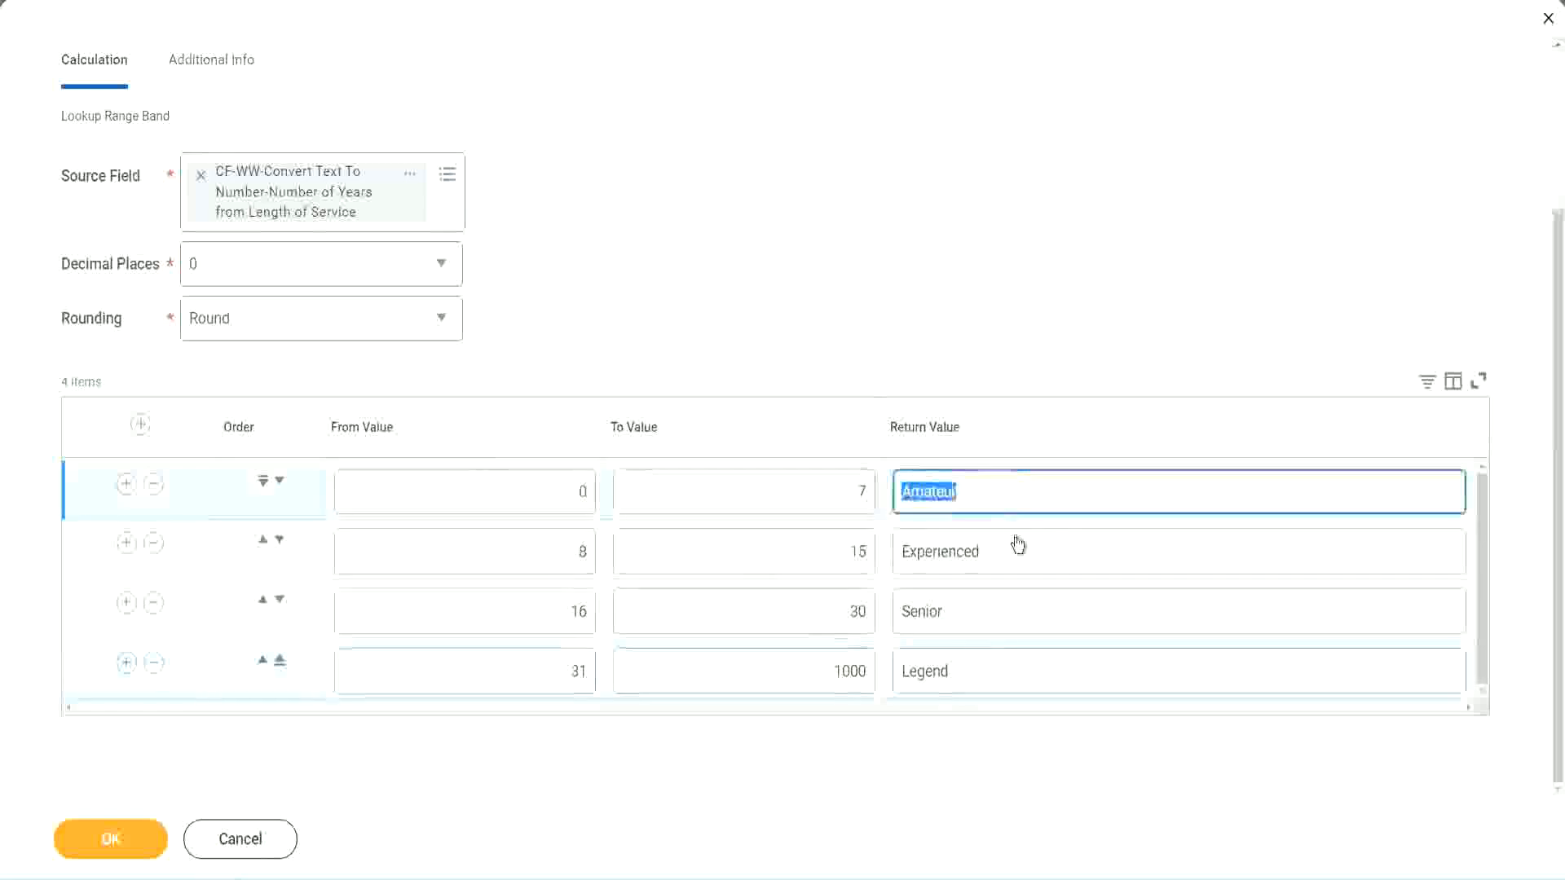
{"action": "left_click", "coordinate": [1007, 562]}
{"action": "left_click", "coordinate": [989, 620]}
{"action": "left_click", "coordinate": [986, 672]}
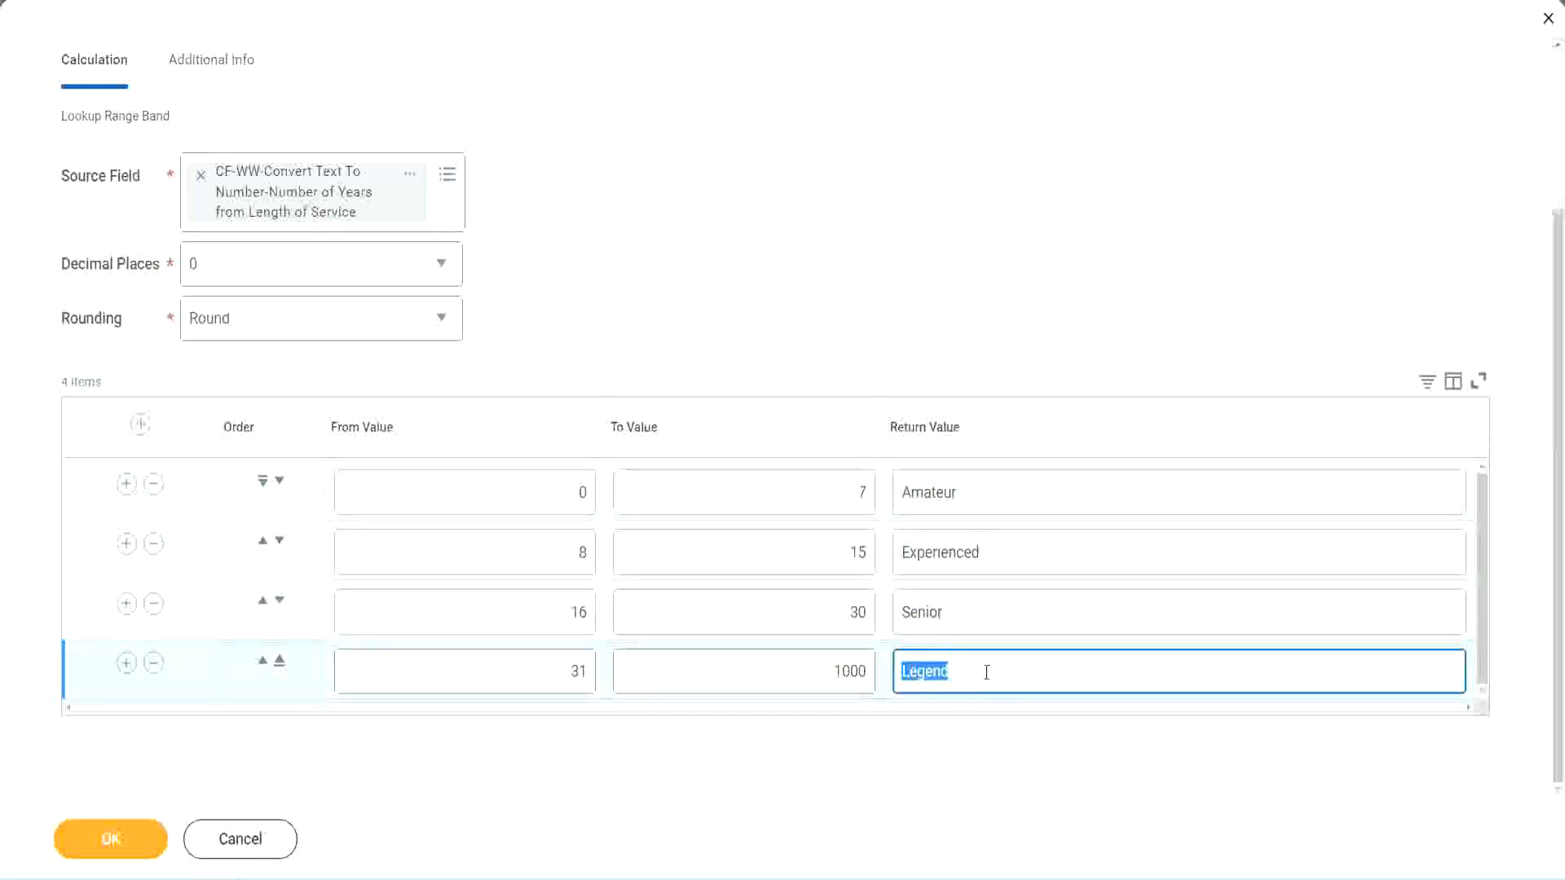
{"action": "left_click", "coordinate": [500, 498]}
{"action": "left_click", "coordinate": [801, 481]}
{"action": "left_click", "coordinate": [1020, 502]}
{"action": "left_click", "coordinate": [1007, 554]}
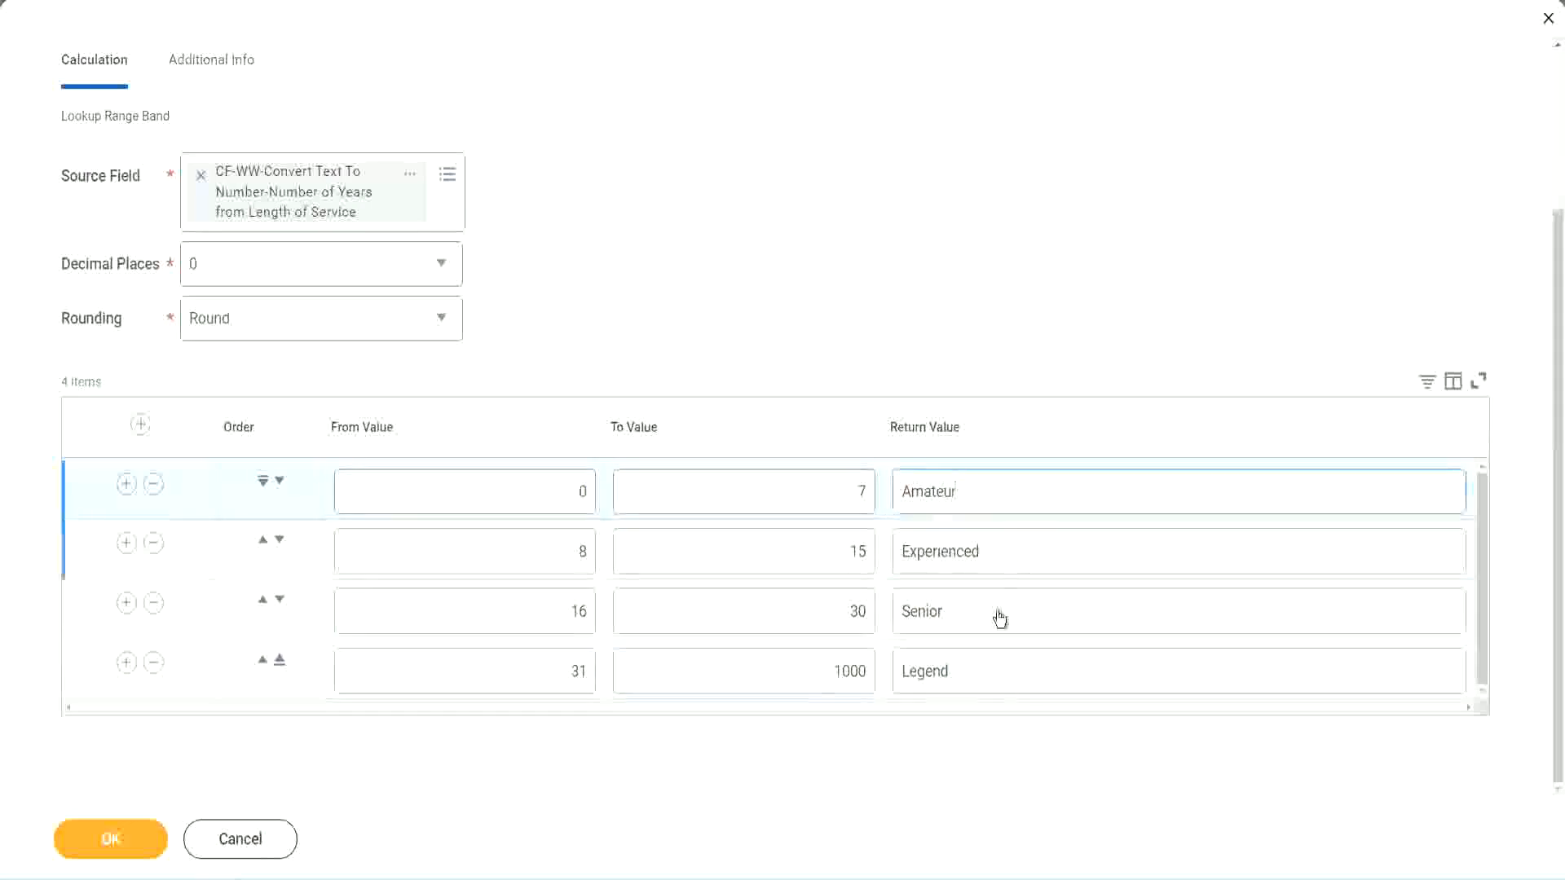
{"action": "left_click", "coordinate": [994, 615]}
{"action": "left_click", "coordinate": [984, 662]}
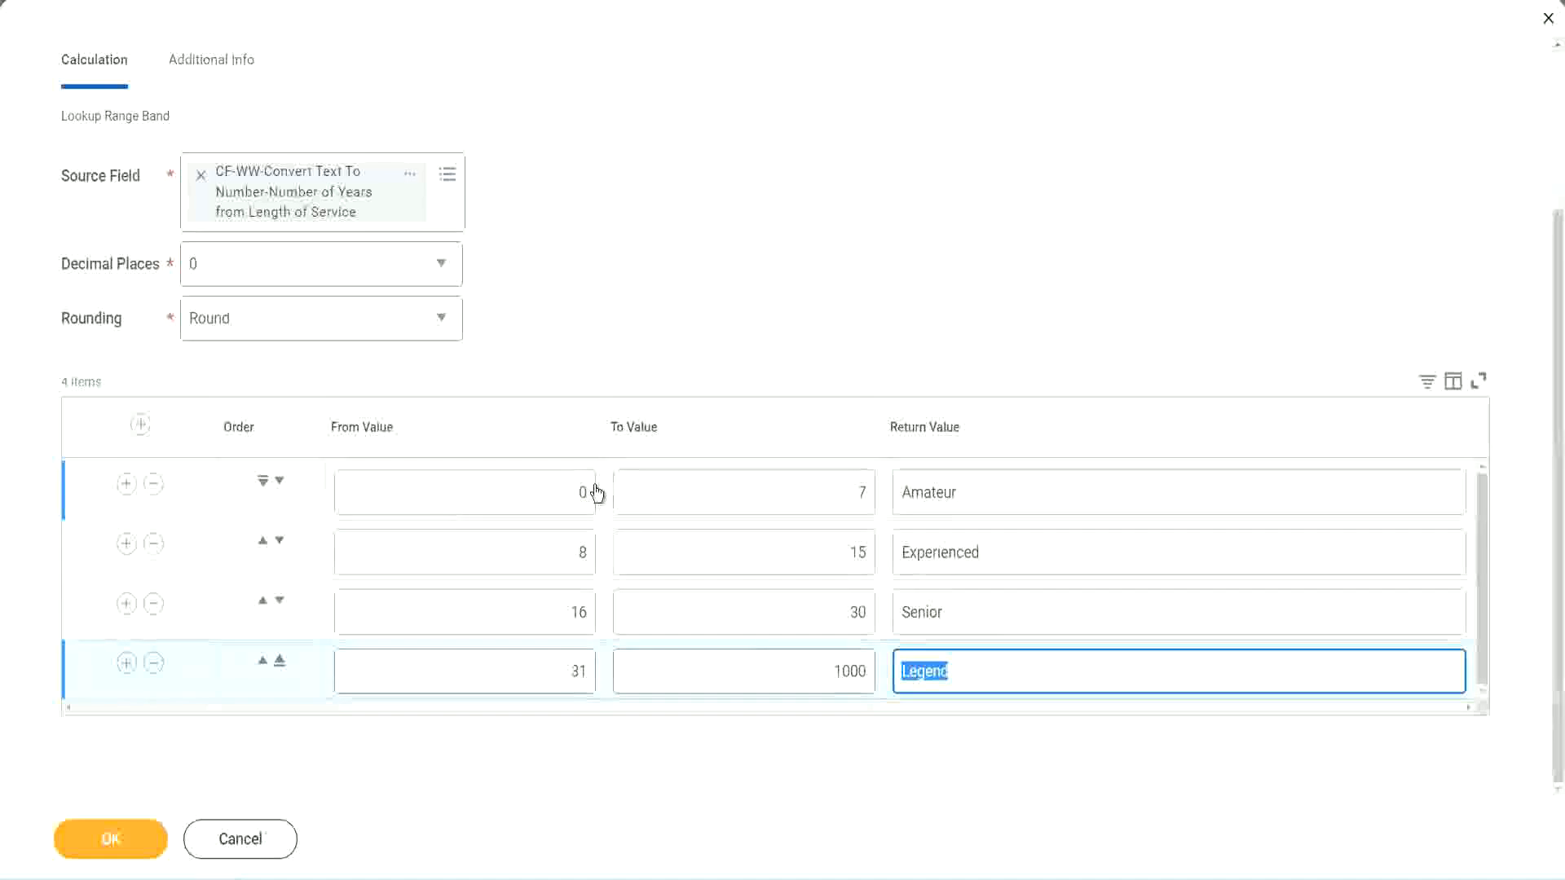
{"action": "left_click", "coordinate": [755, 403]}
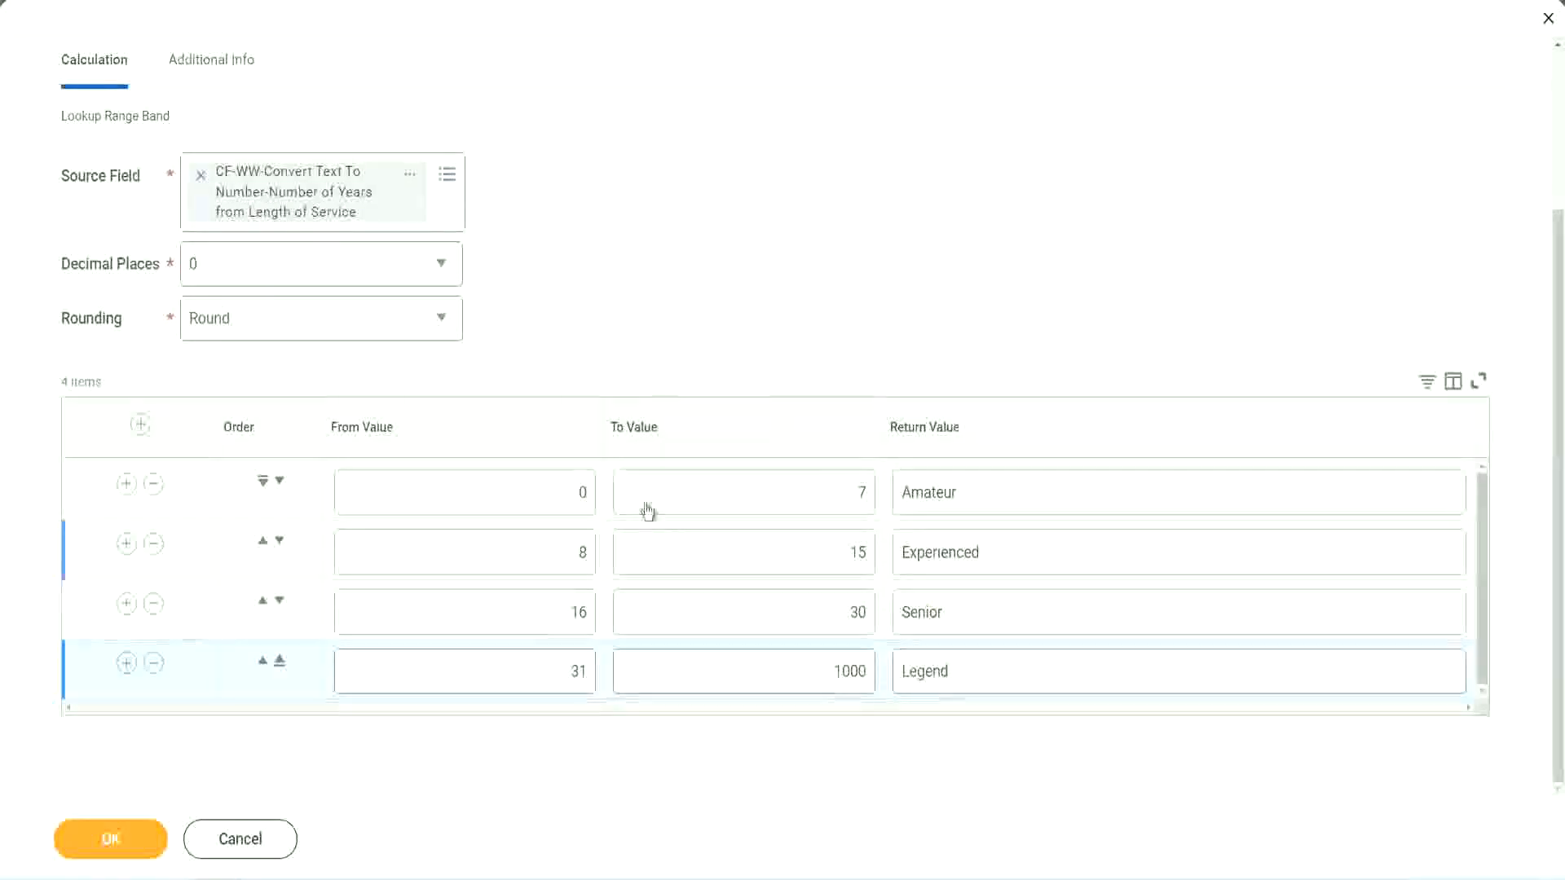
Step: Save the Lookup Range Band calculated field and copy its name from the save confirmation
{"action": "left_click", "coordinate": [108, 837]}
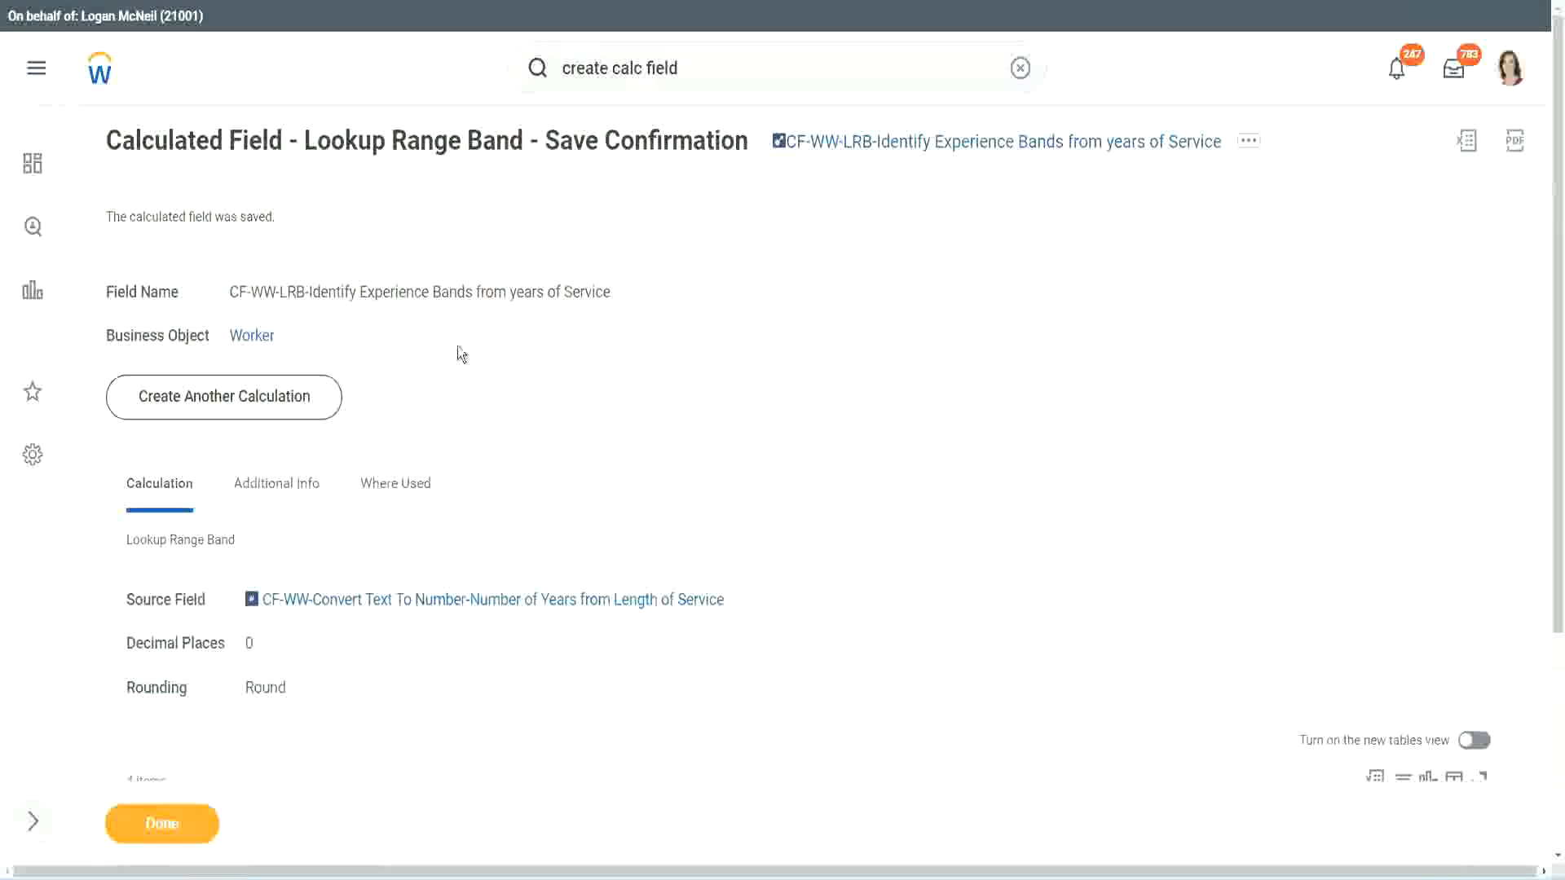
{"action": "right_click", "coordinate": [909, 147]}
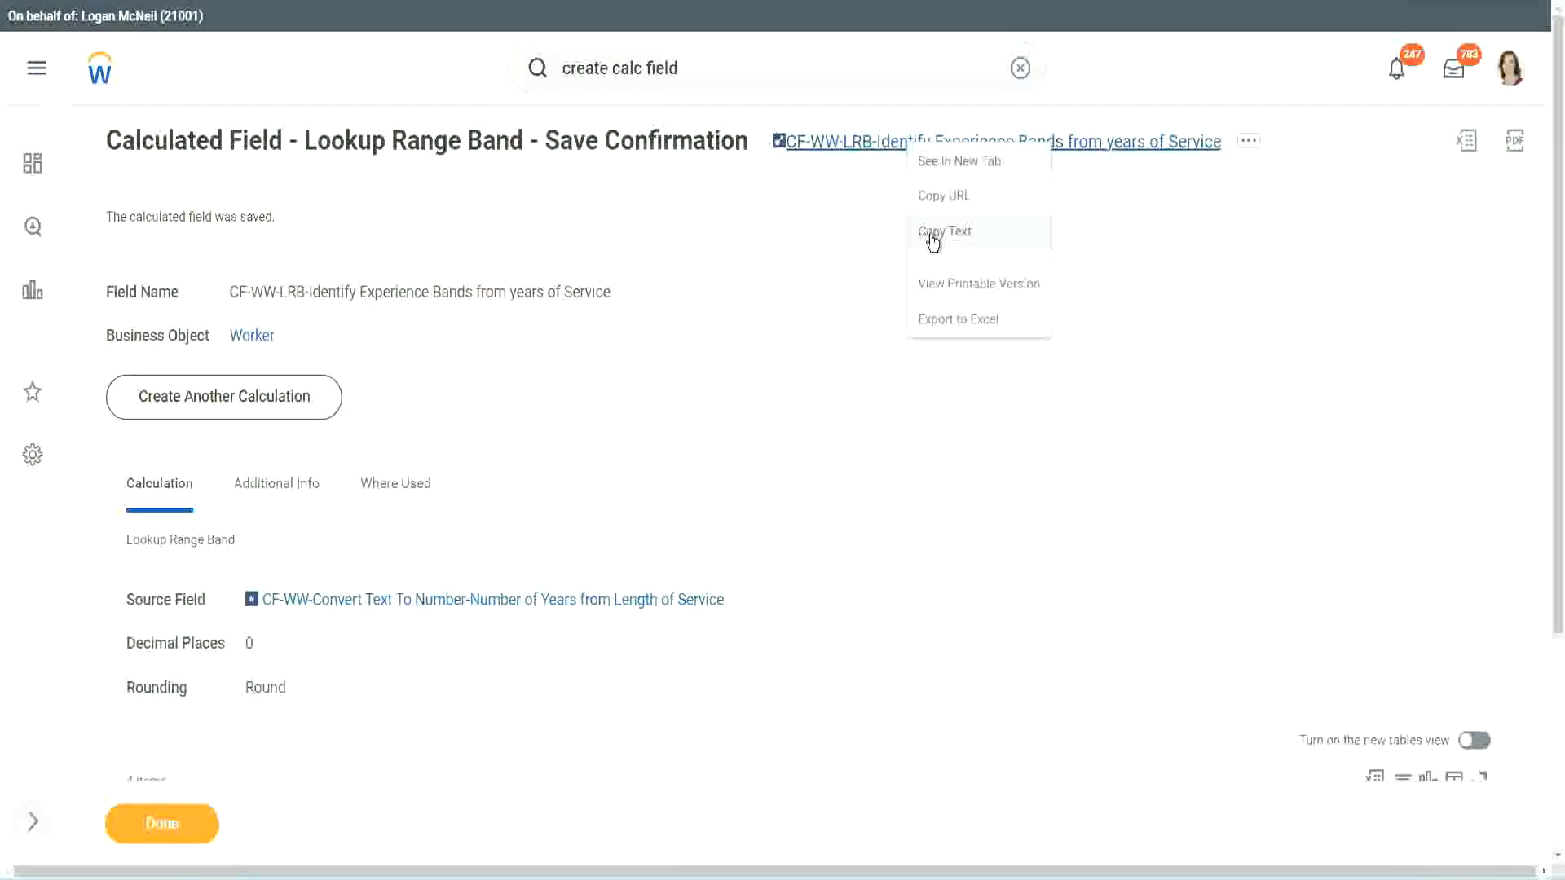
{"action": "left_click", "coordinate": [932, 241]}
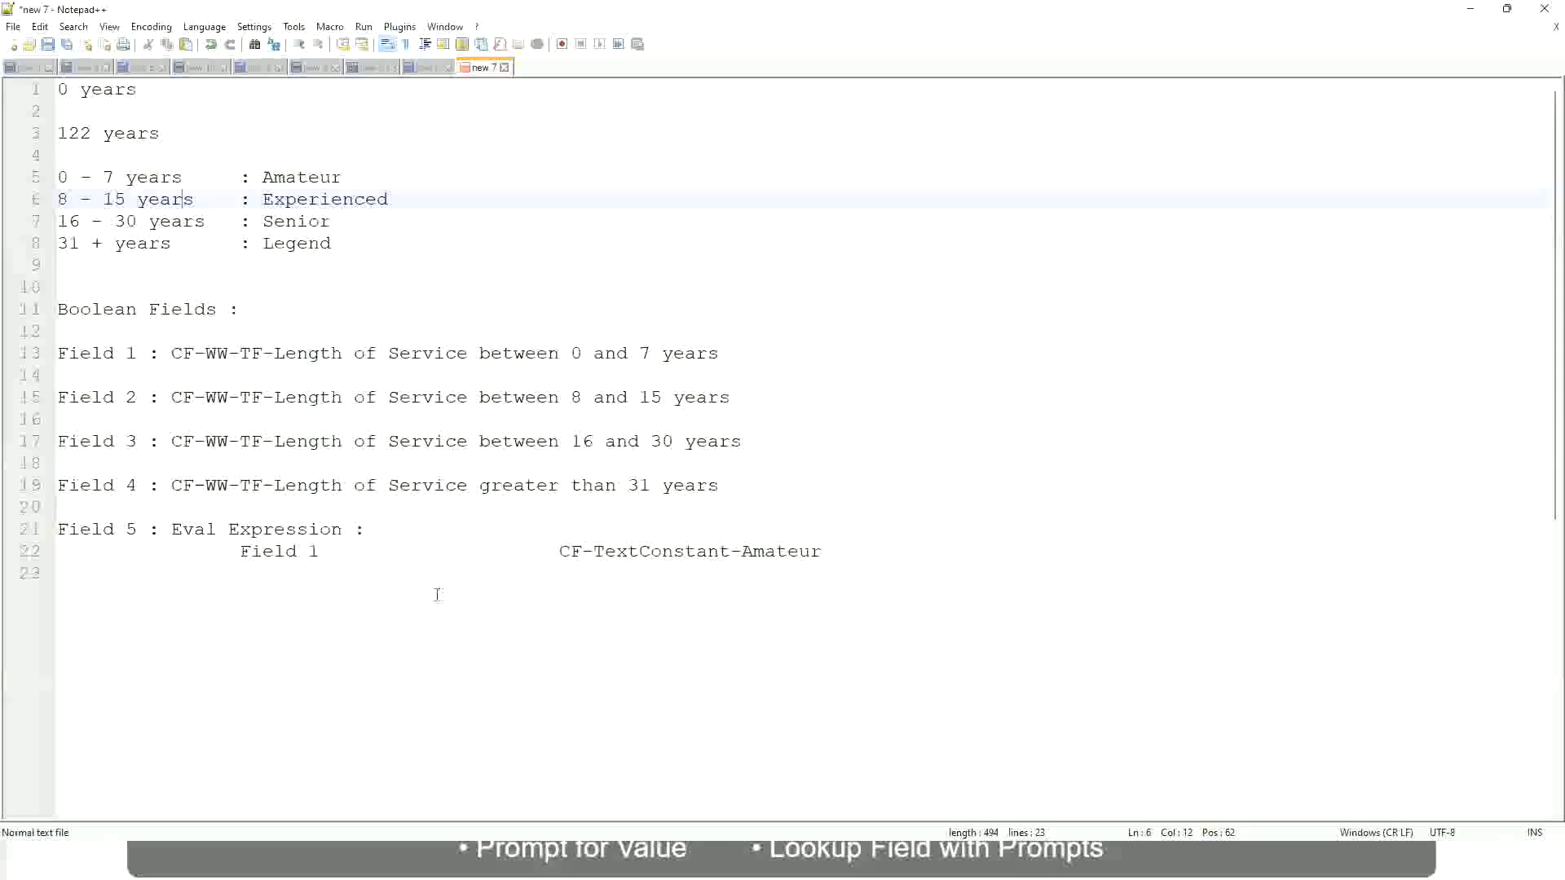
Step: In the Notepad++ notes, add a line below the Eval Expression entry with "10,000 USD" and, spaced well apart, "1,000,000"
{"action": "left_click", "coordinate": [437, 594]}
{"action": "key", "text": "Return"}
{"action": "key", "text": "Return"}
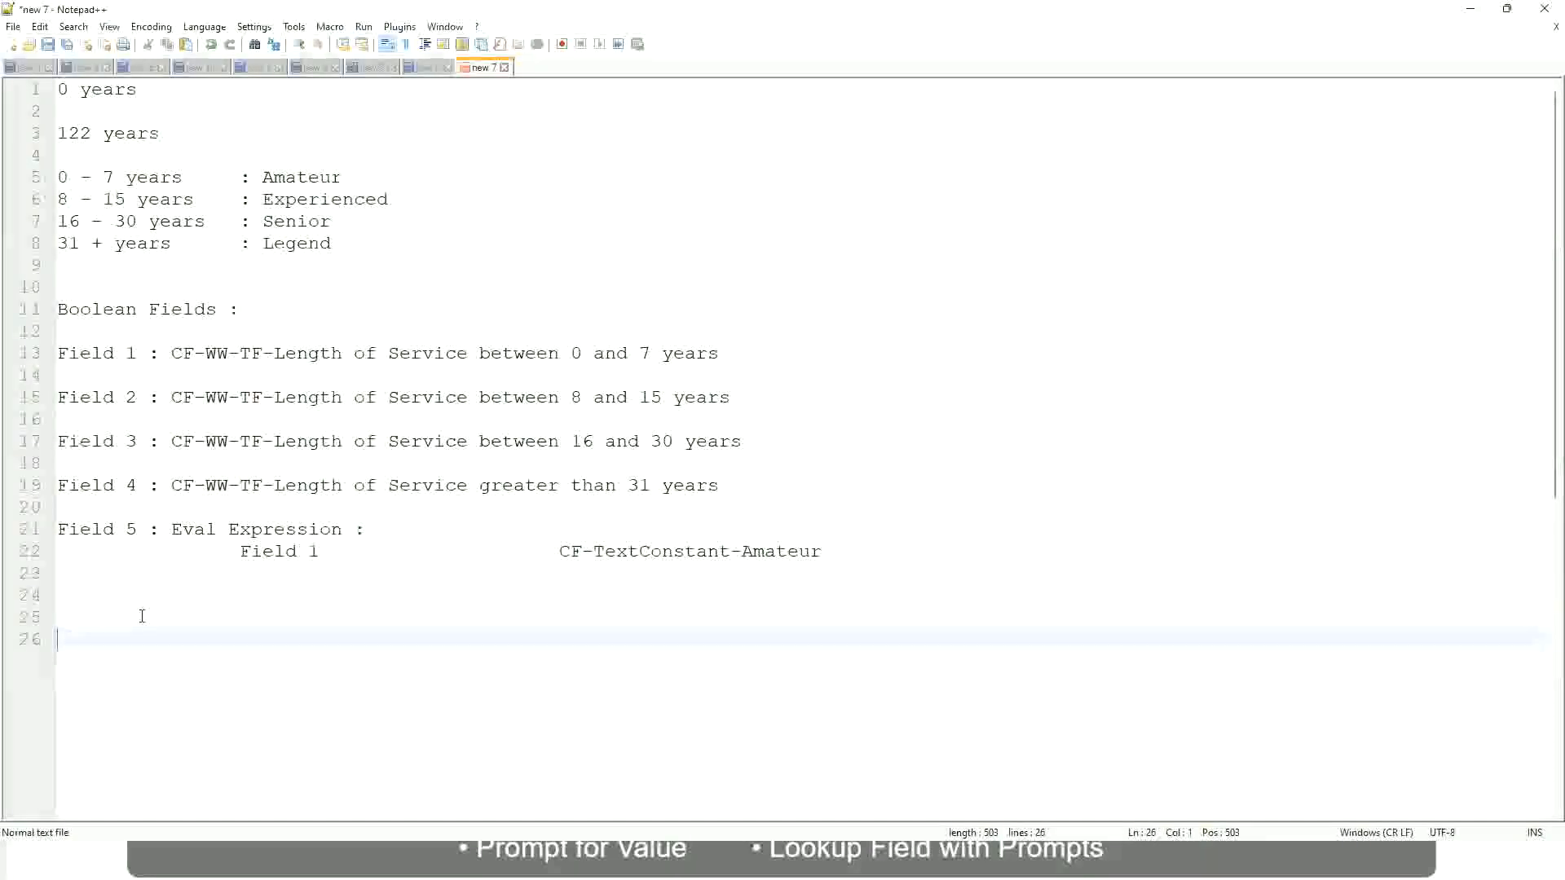
{"action": "type", "text": "10,000 USD"}
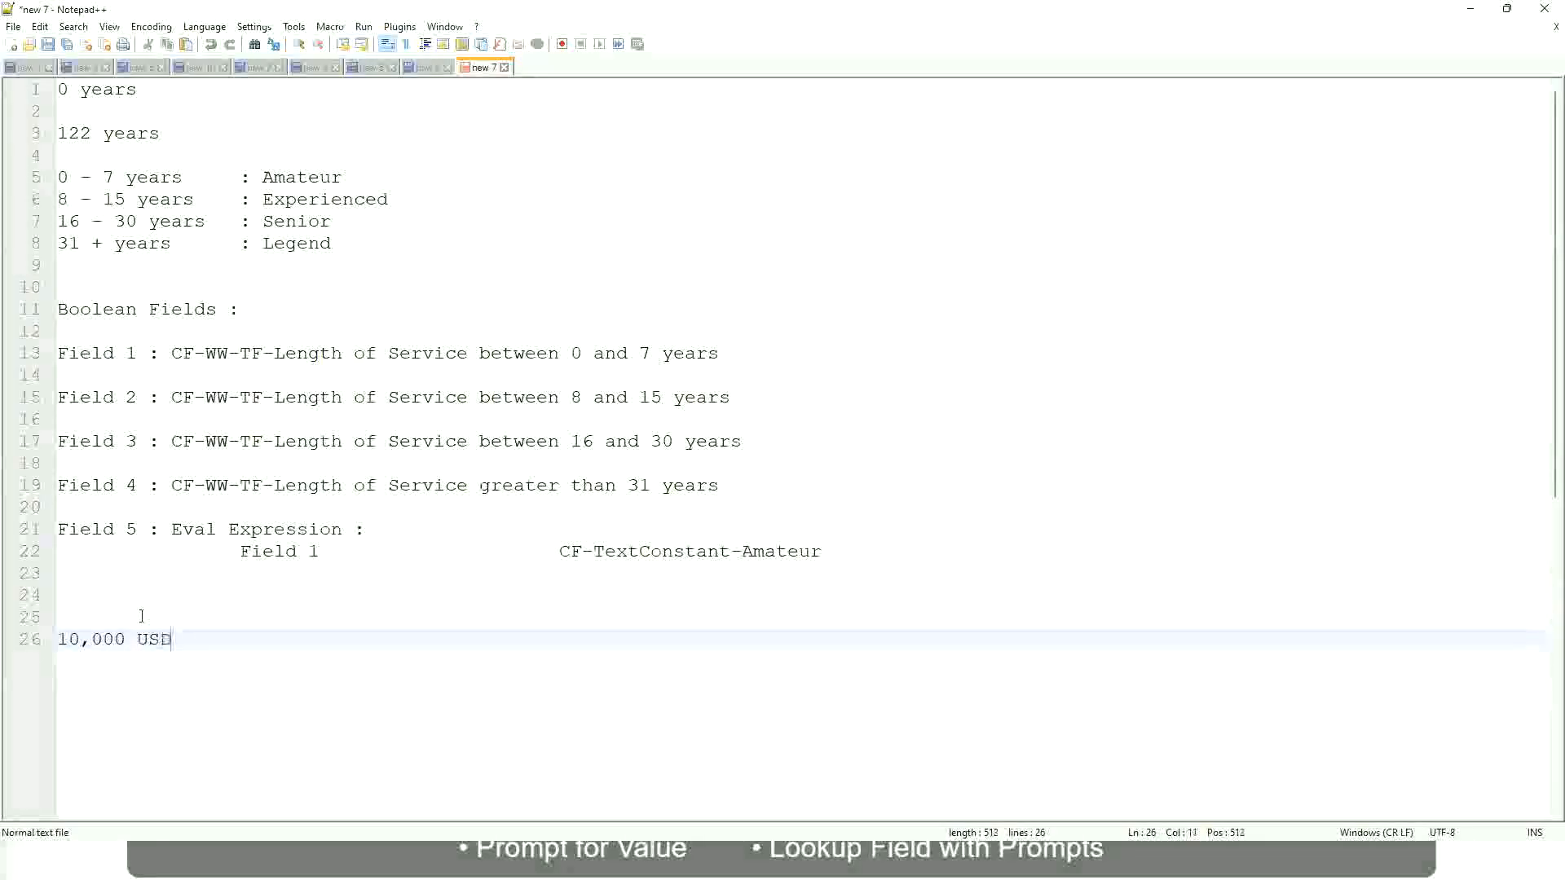
{"action": "key", "text": "Tab"}
{"action": "key", "text": "Tab"}
{"action": "key", "text": "Tab"}
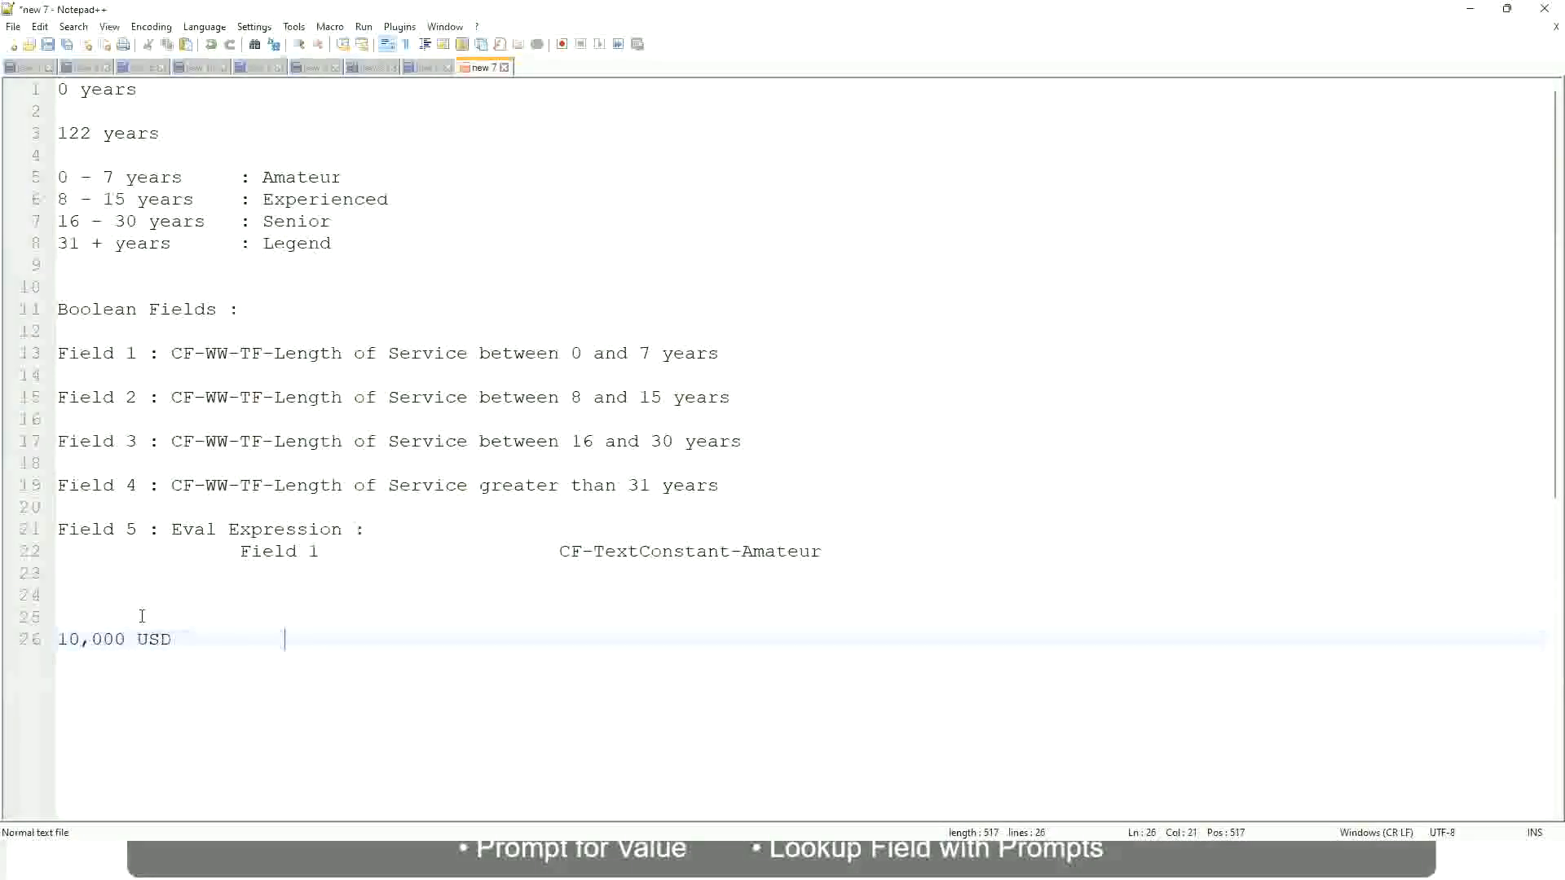
{"action": "key", "text": "Tab"}
{"action": "key", "text": "Tab"}
{"action": "type", "text": "1,000,000"}
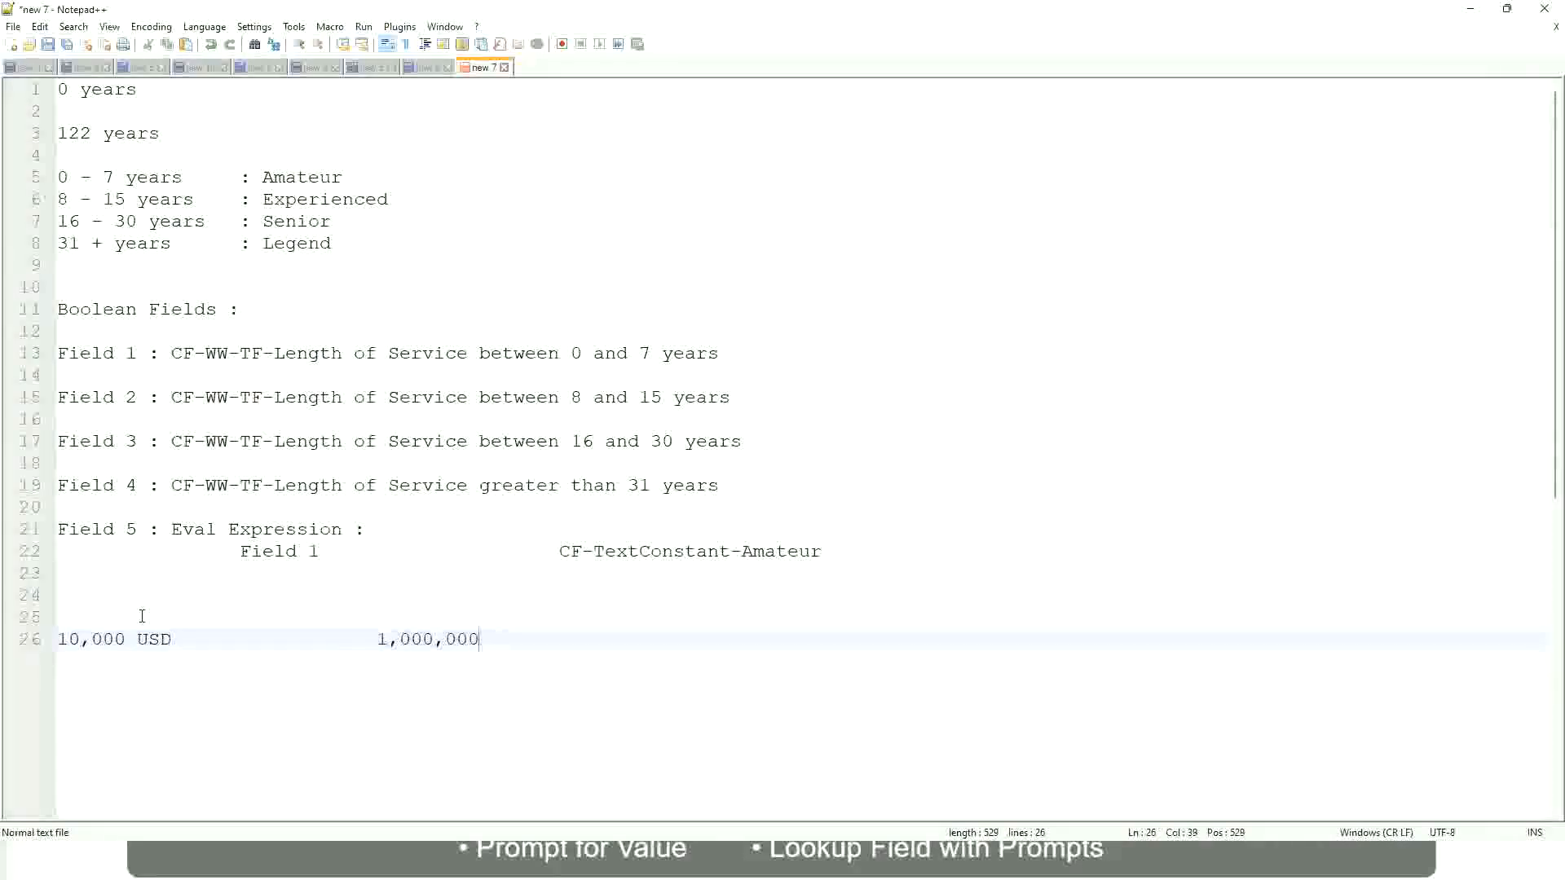
Step: Complete the second example amount in the notes by adding "USD" after "1,000,000"
{"action": "key", "text": "Left"}
{"action": "key", "text": "Left"}
{"action": "key", "text": "Left"}
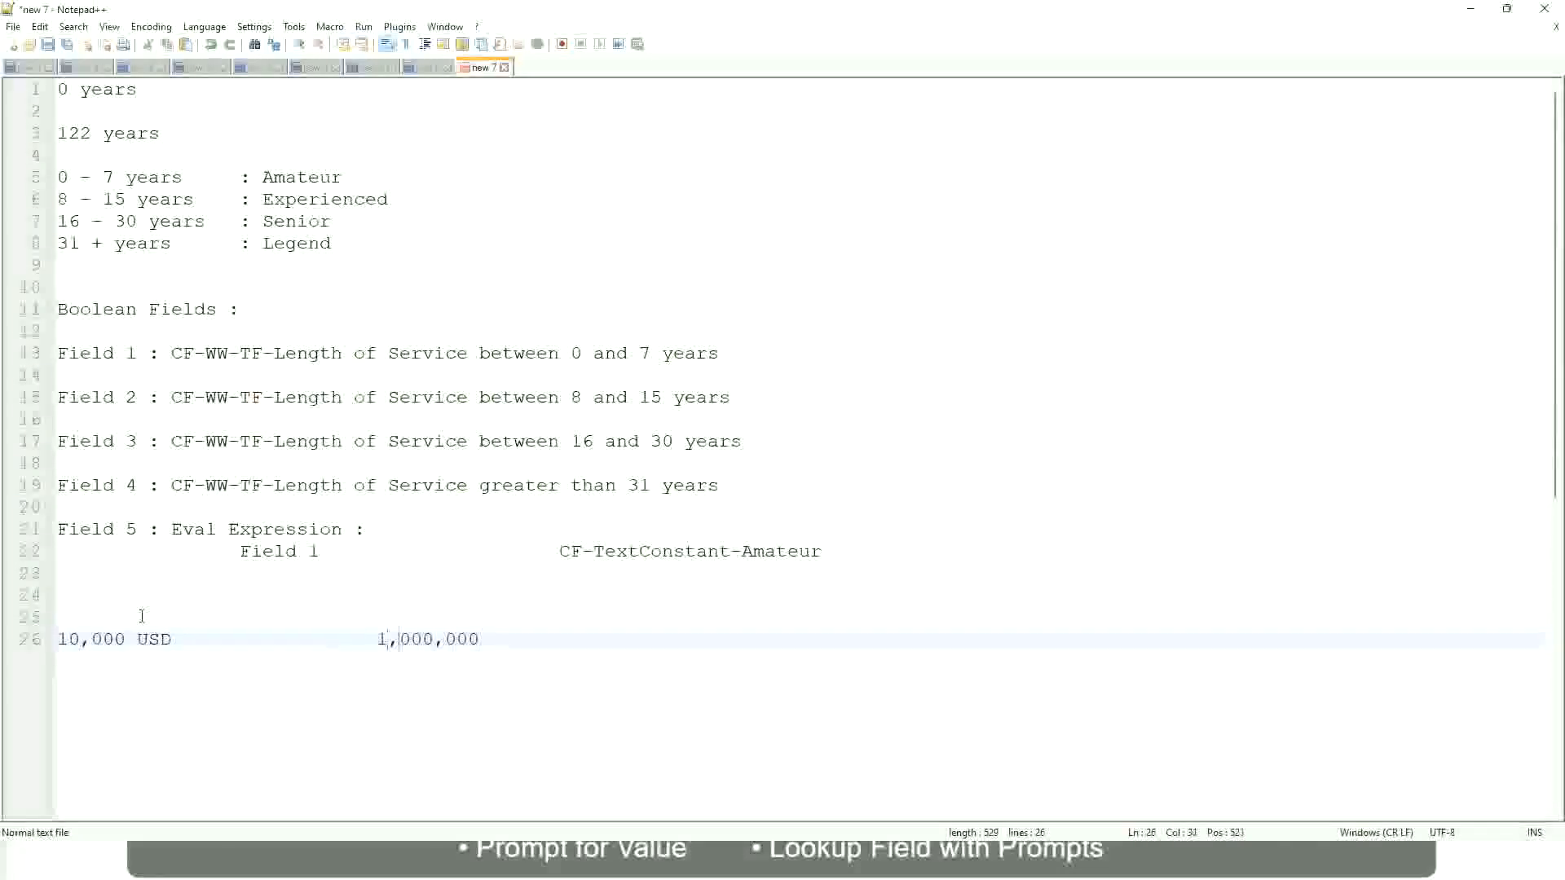
{"action": "key", "text": "End"}
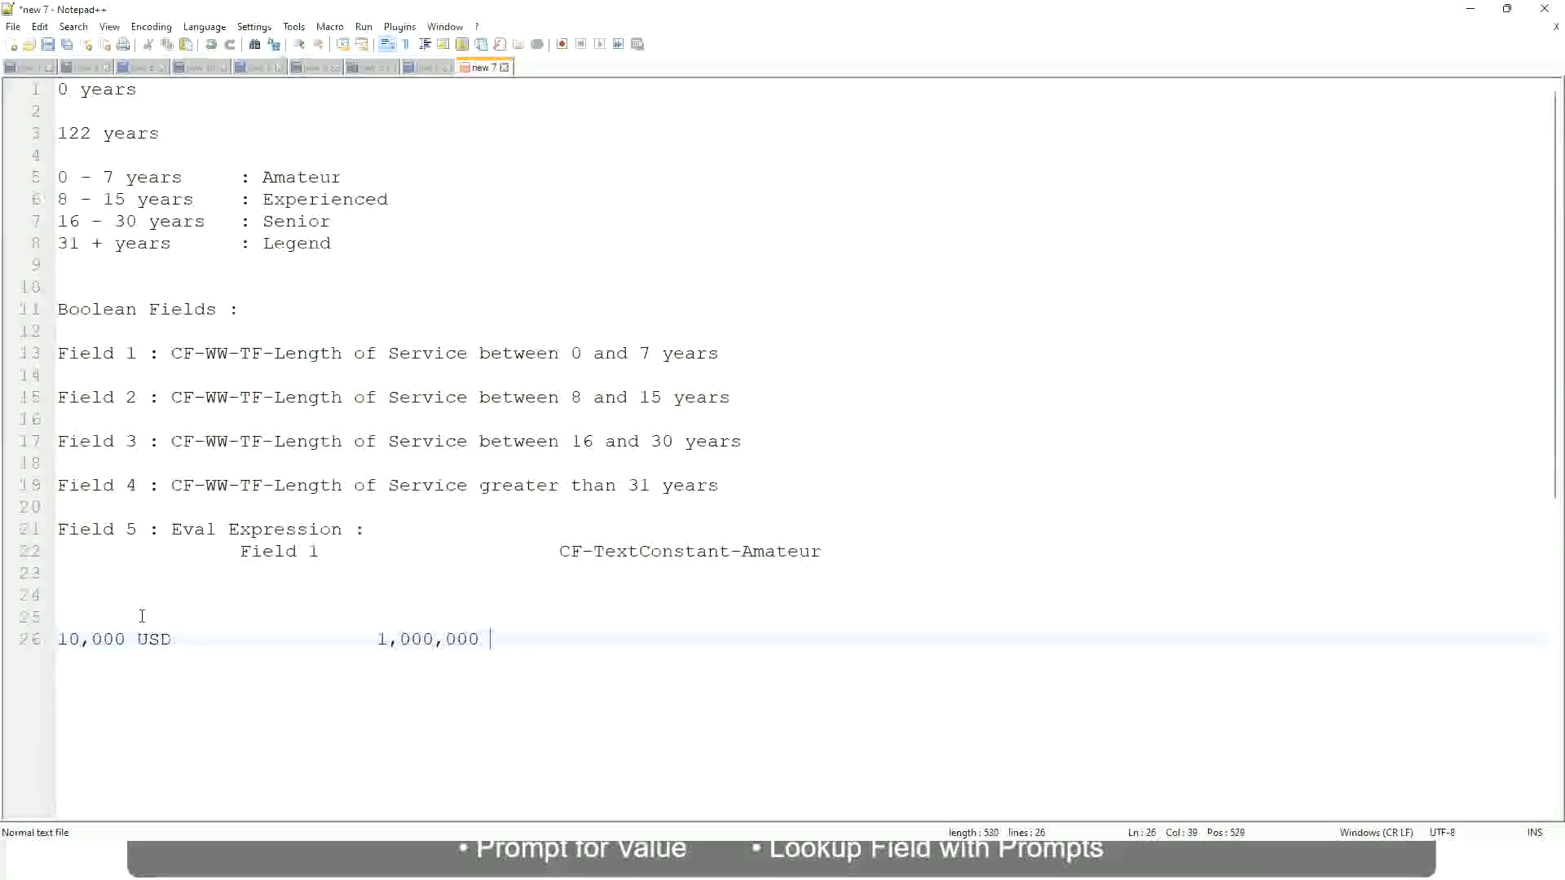
{"action": "type", "text": "USD"}
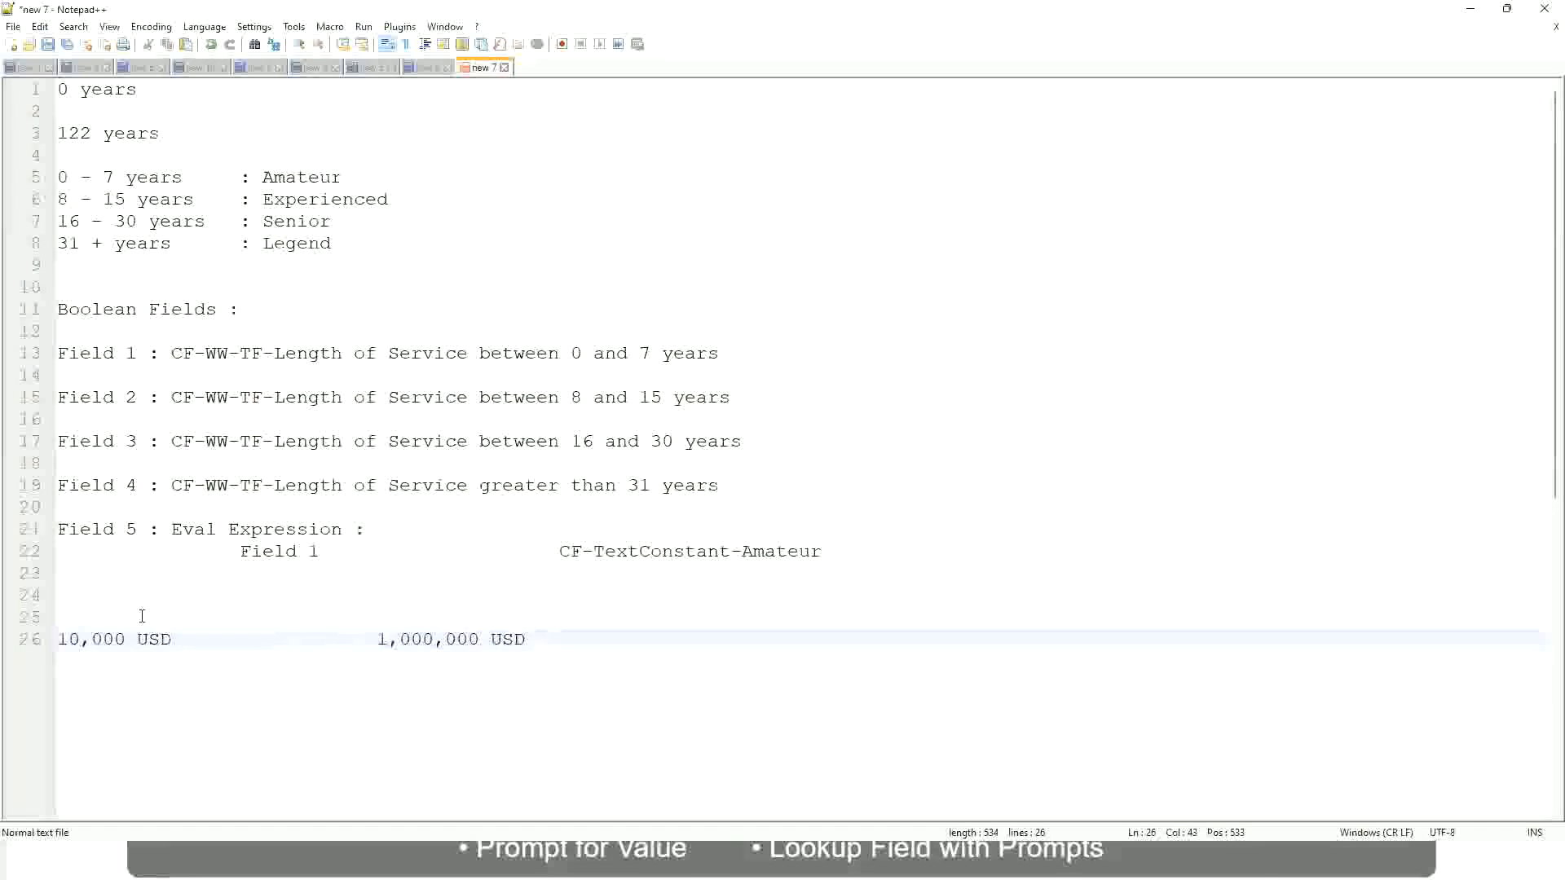
Step: Leave a blank line below the USD amounts and add the band "10 - 50,000" with the spaced-out label ": Low"
{"action": "key", "text": "Return"}
{"action": "key", "text": "Return"}
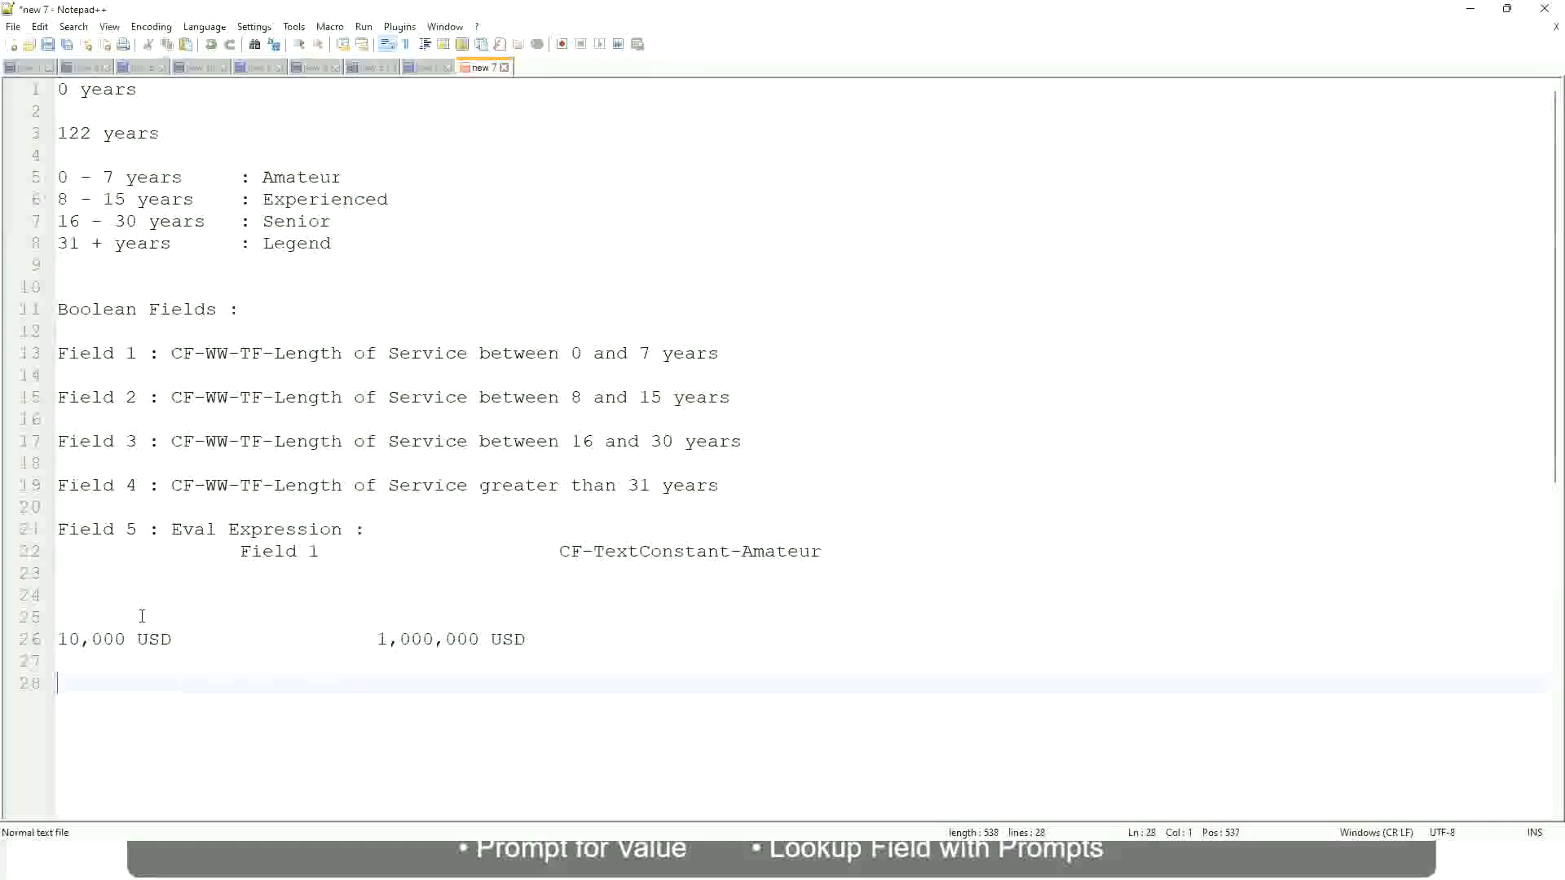
{"action": "type", "text": "10 - 50,000"}
{"action": "key", "text": "Tab"}
{"action": "key", "text": "Tab"}
{"action": "key", "text": "Tab"}
{"action": "key", "text": "Tab"}
{"action": "type", "text": ": Low"}
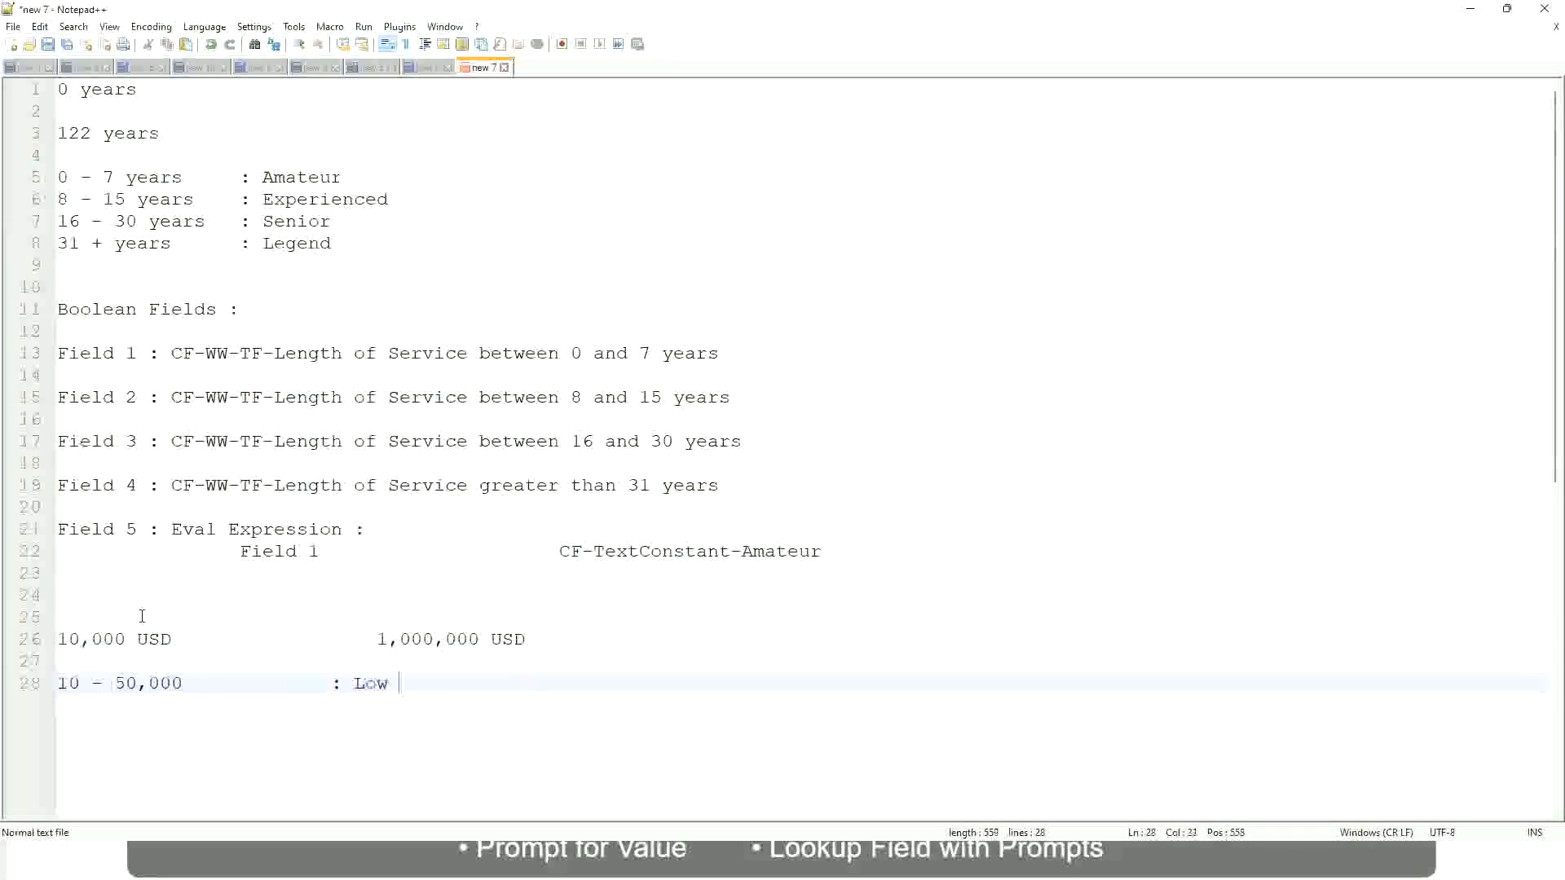
Step: On the line directly below the Low band, add "50,001 - 150,000" with the aligned label ": Medium"
{"action": "key", "text": "Return"}
{"action": "key", "text": "Return"}
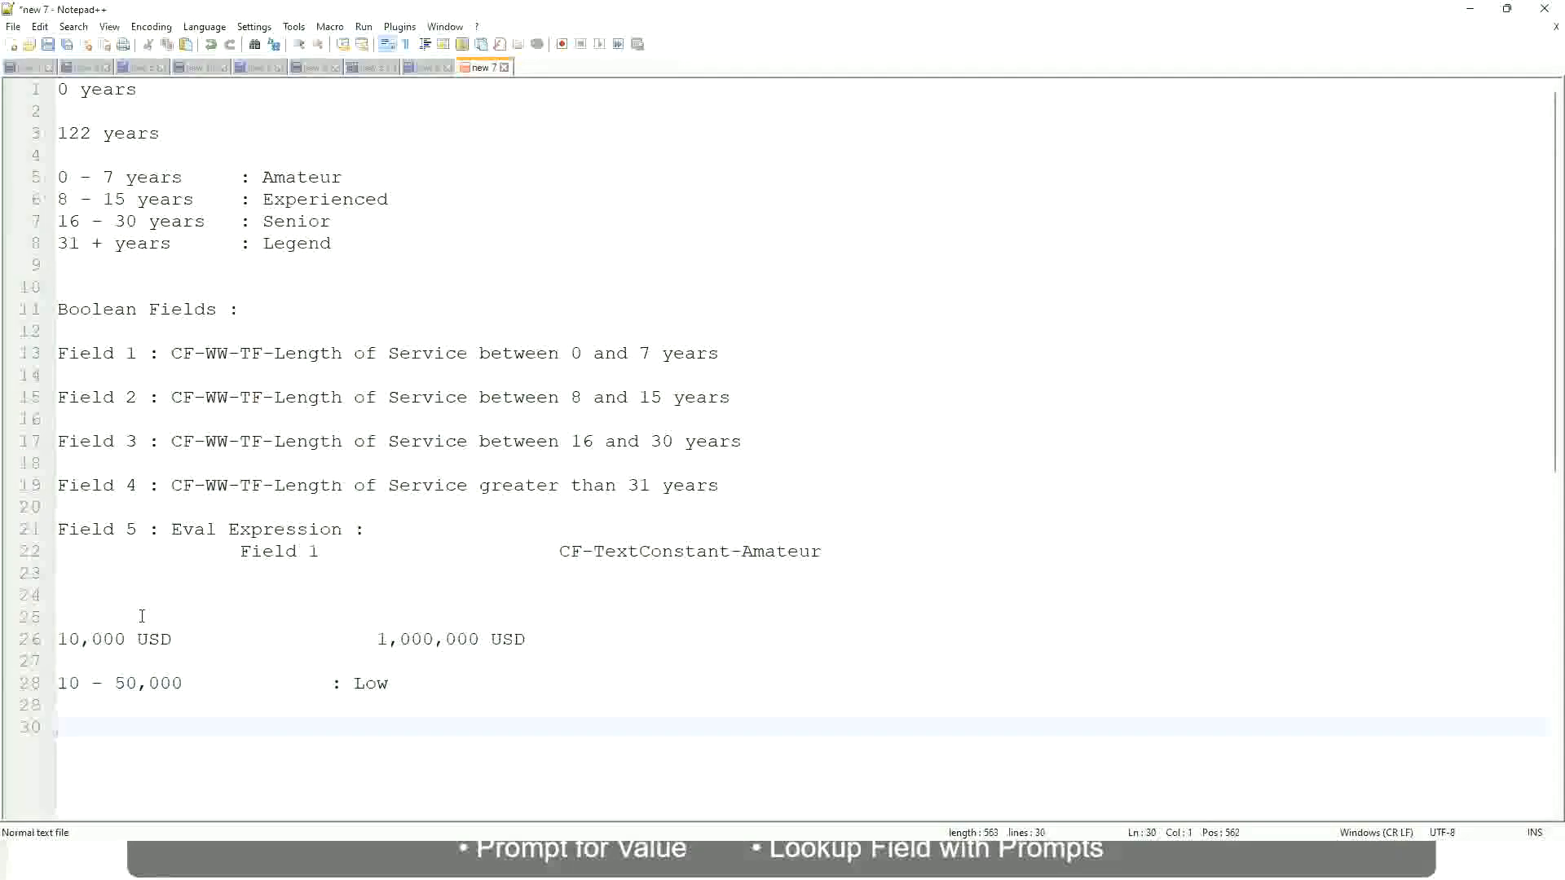
{"action": "key", "text": "Up"}
{"action": "type", "text": "5"}
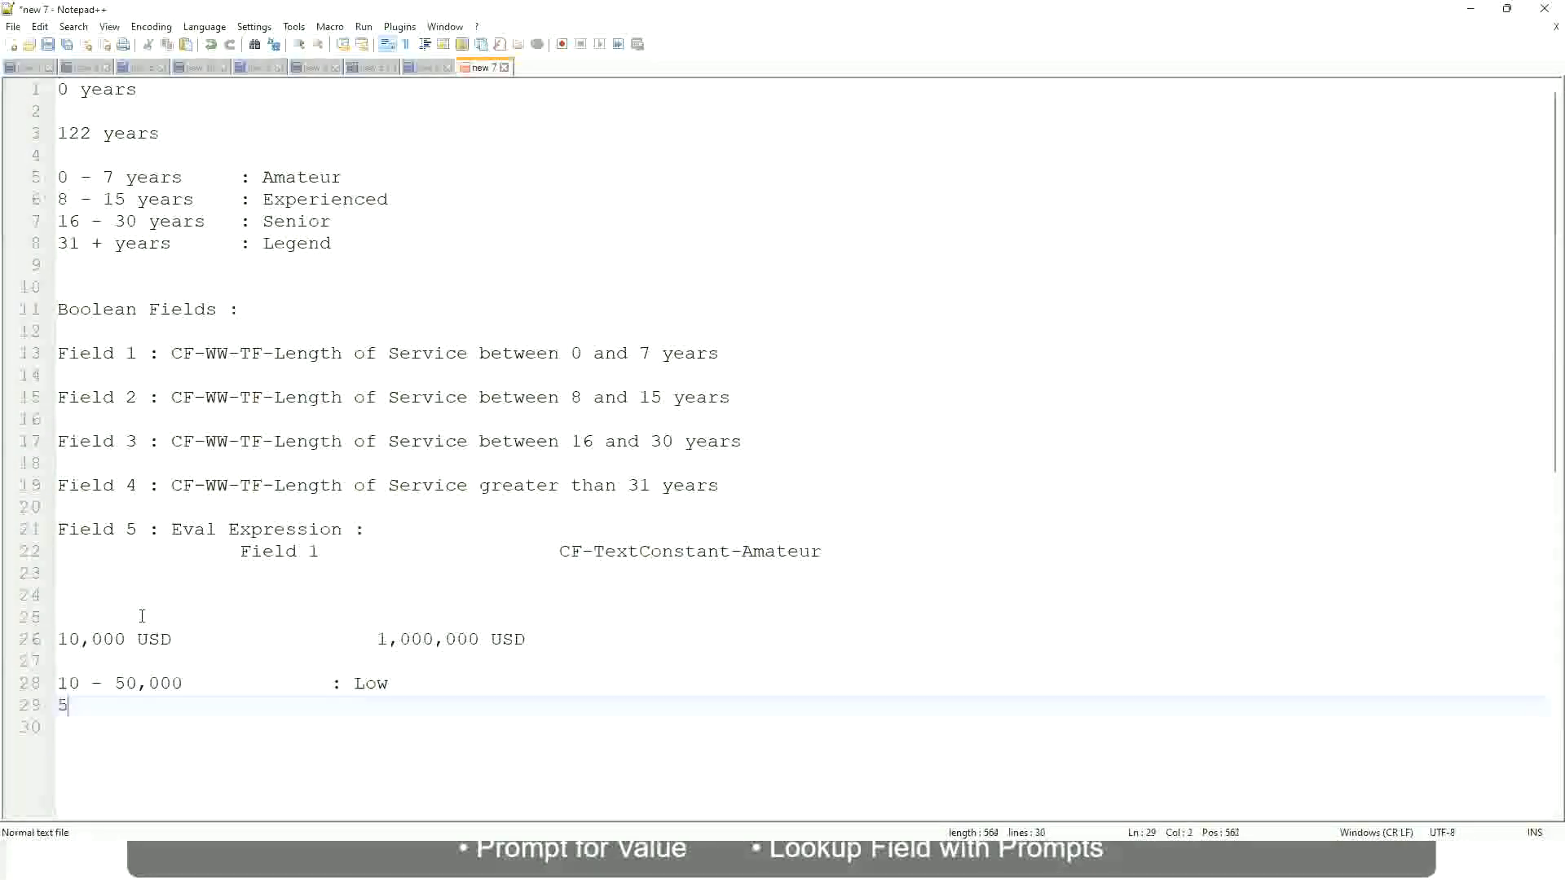
{"action": "type", "text": "0,001 - 150"}
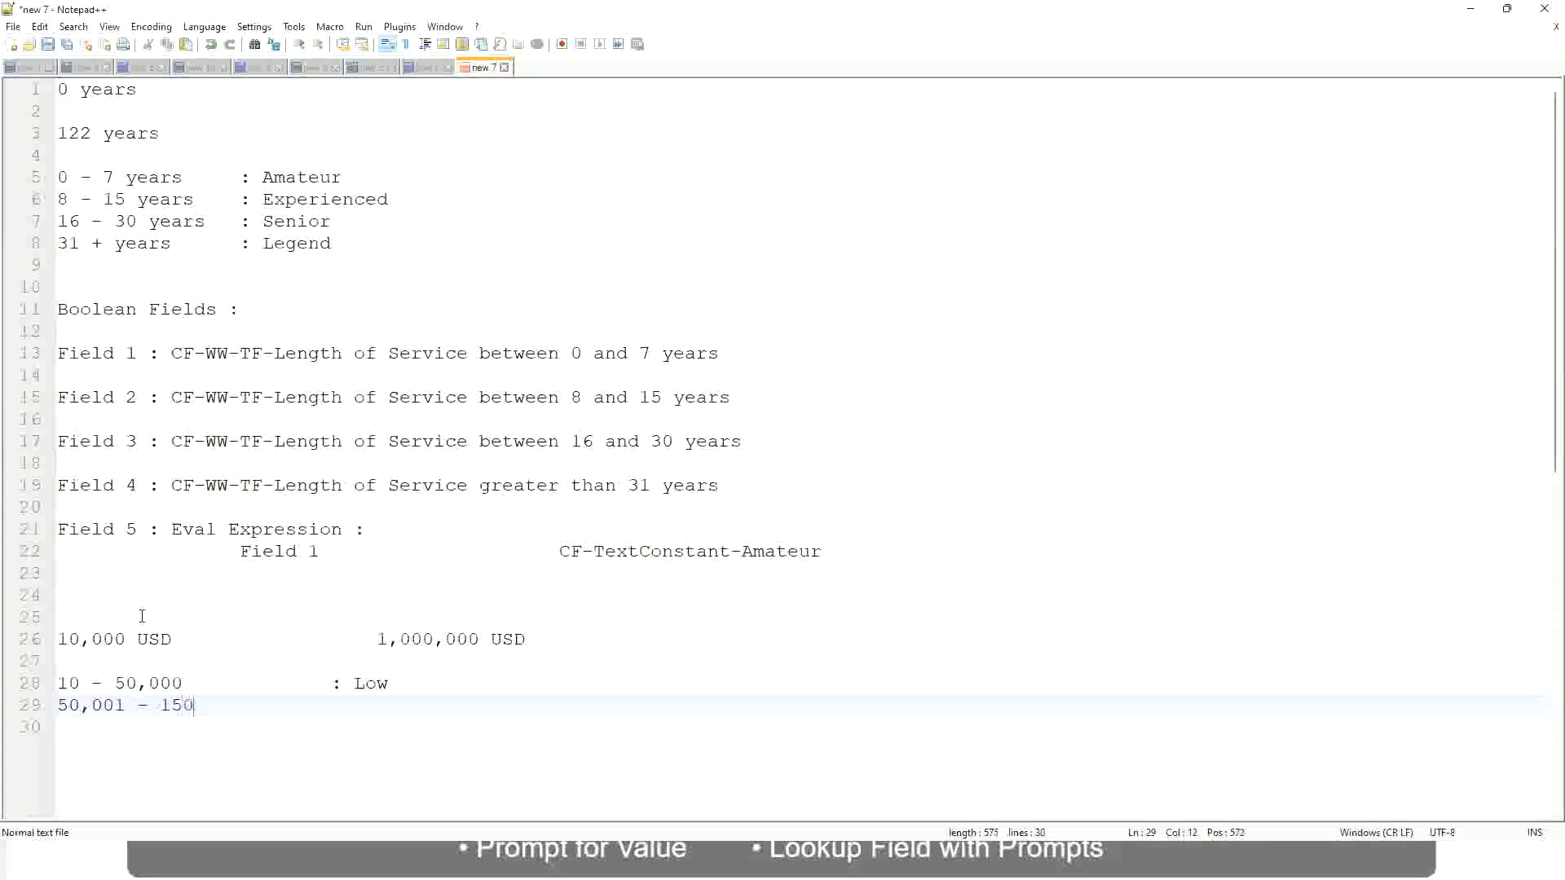
{"action": "type", "text": ",000"}
{"action": "key", "text": "Tab"}
{"action": "key", "text": "Tab"}
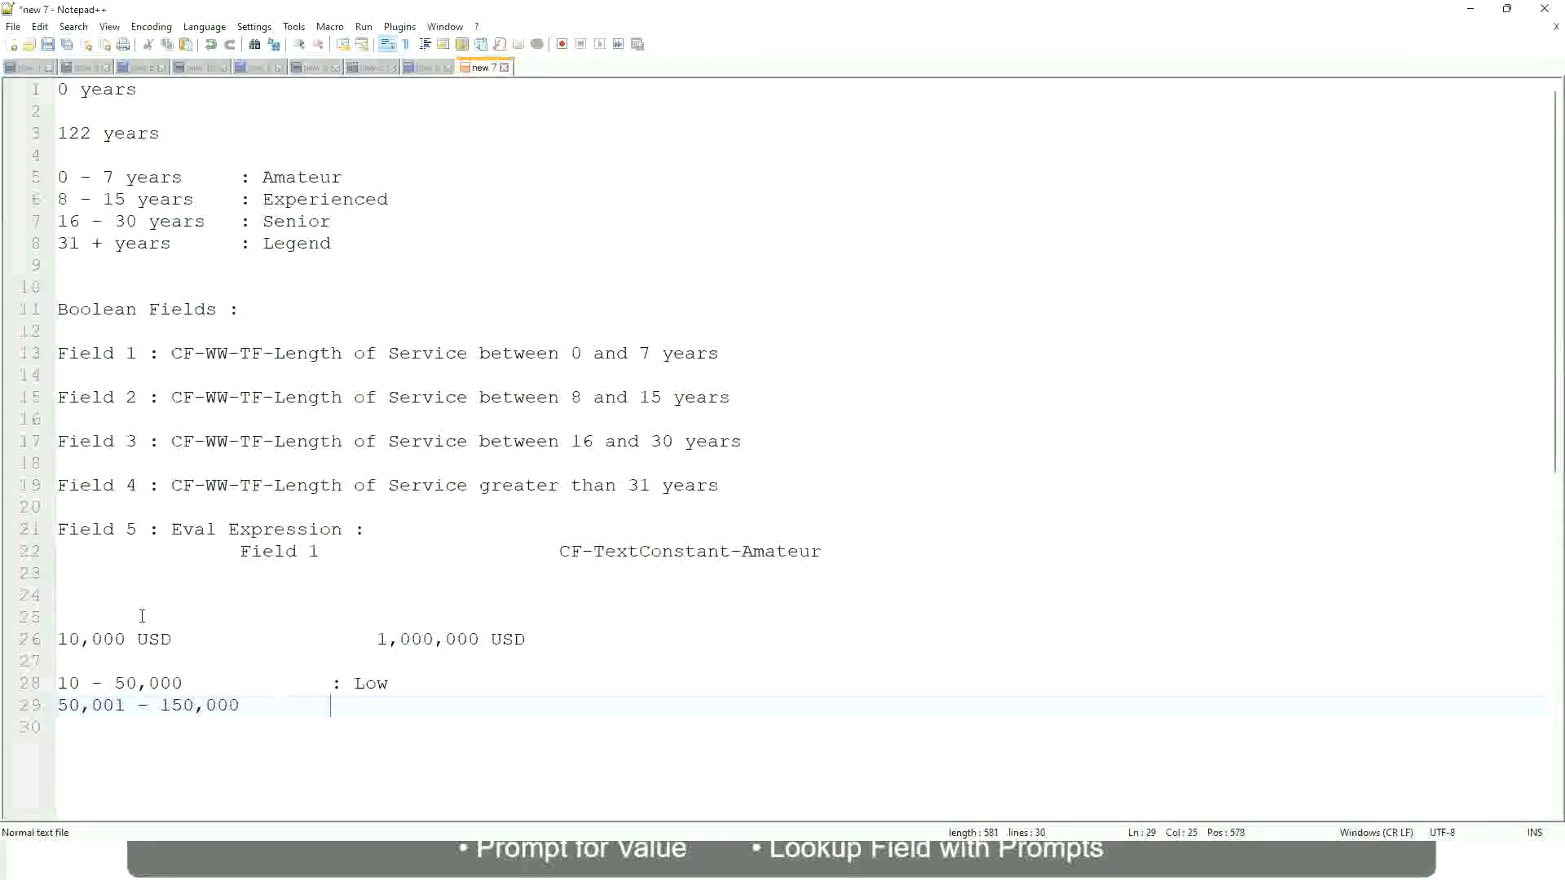
{"action": "type", "text": ": Medium"}
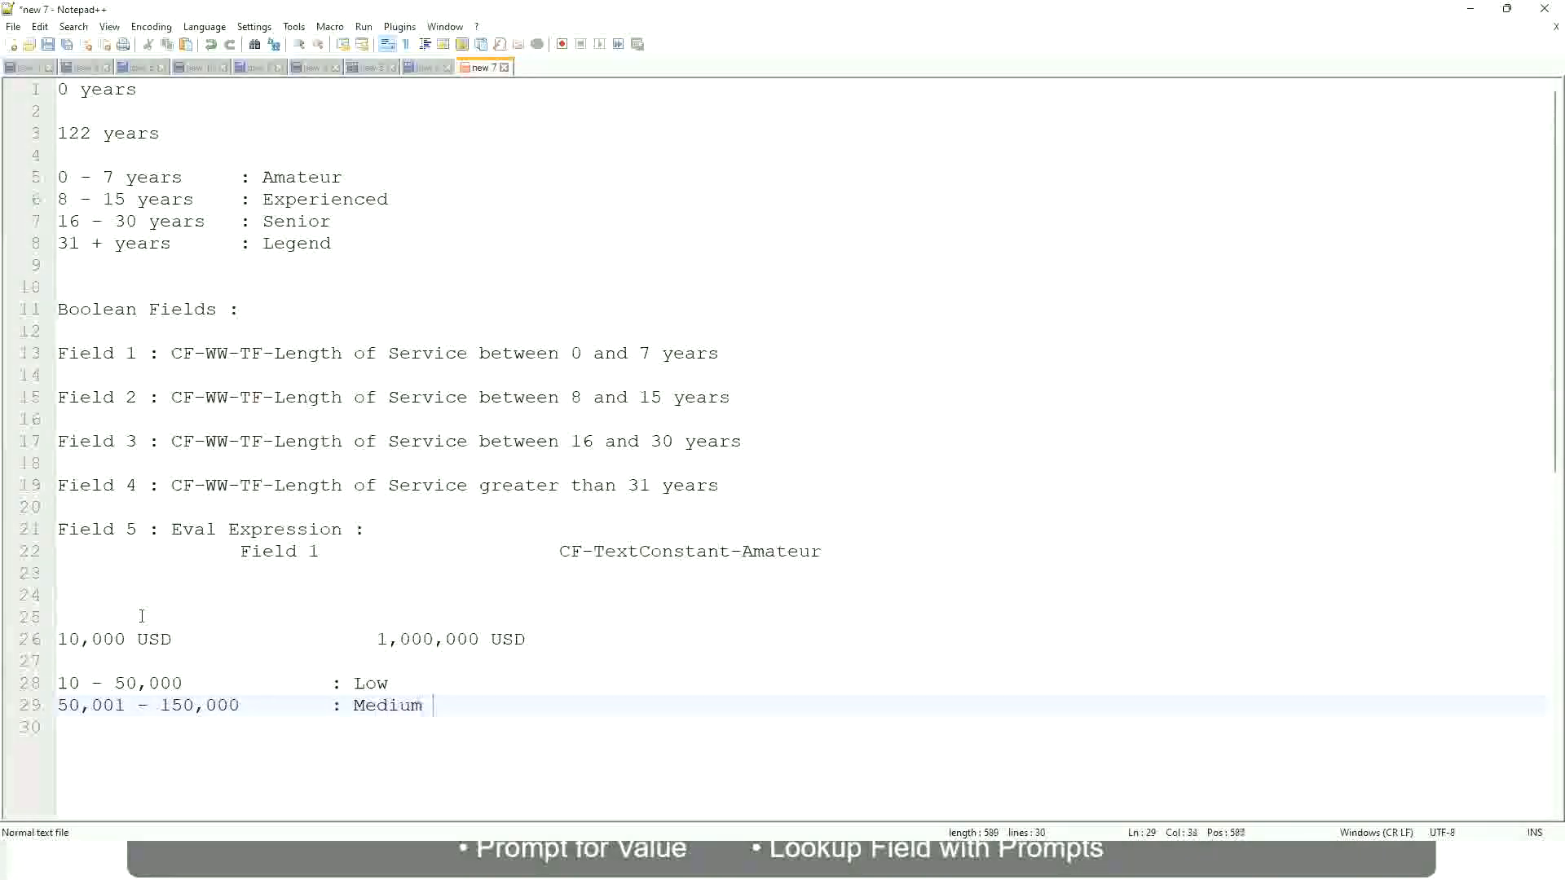
Step: Add a third band line reading "> 150,000" with the label ": High" aligned under the other labels
{"action": "key", "text": "Return"}
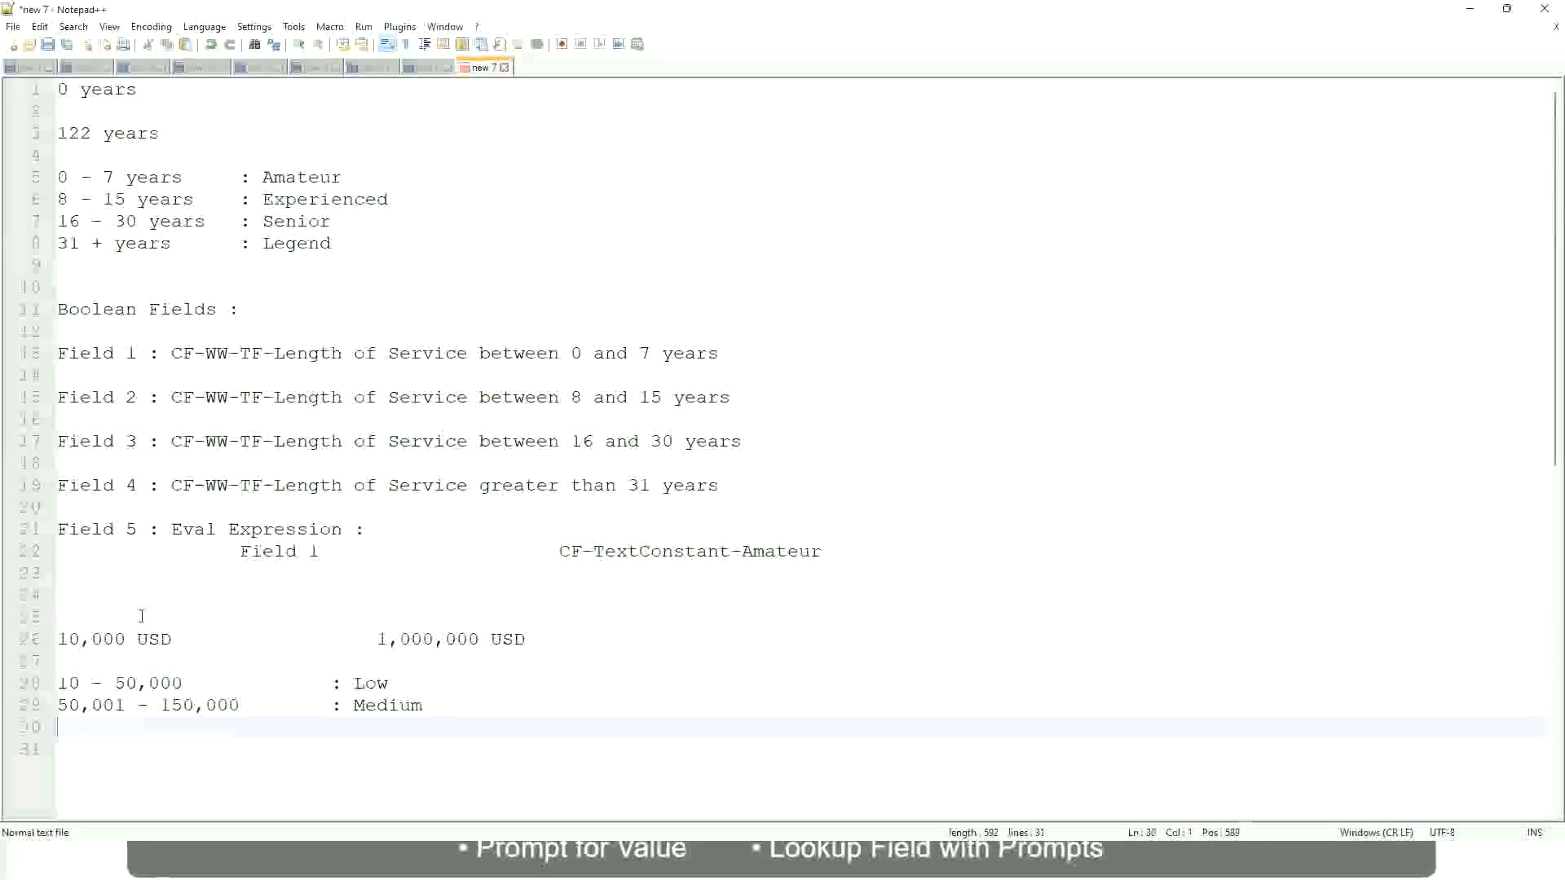
{"action": "type", "text": "> 1"}
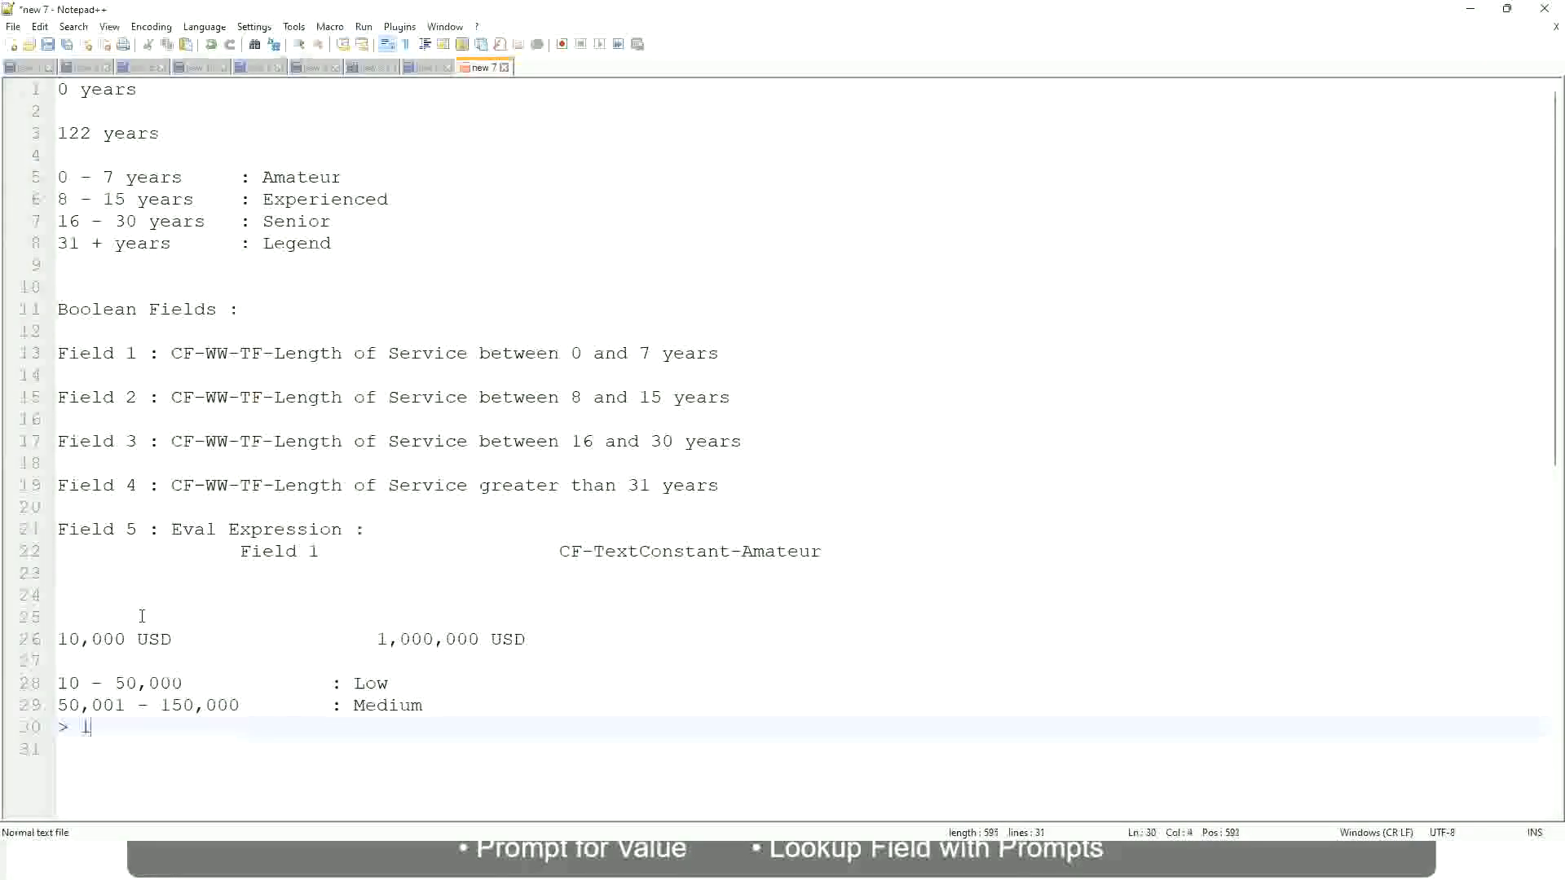
{"action": "type", "text": "50,000"}
{"action": "key", "text": "Tab"}
{"action": "key", "text": "Tab"}
{"action": "key", "text": "Tab"}
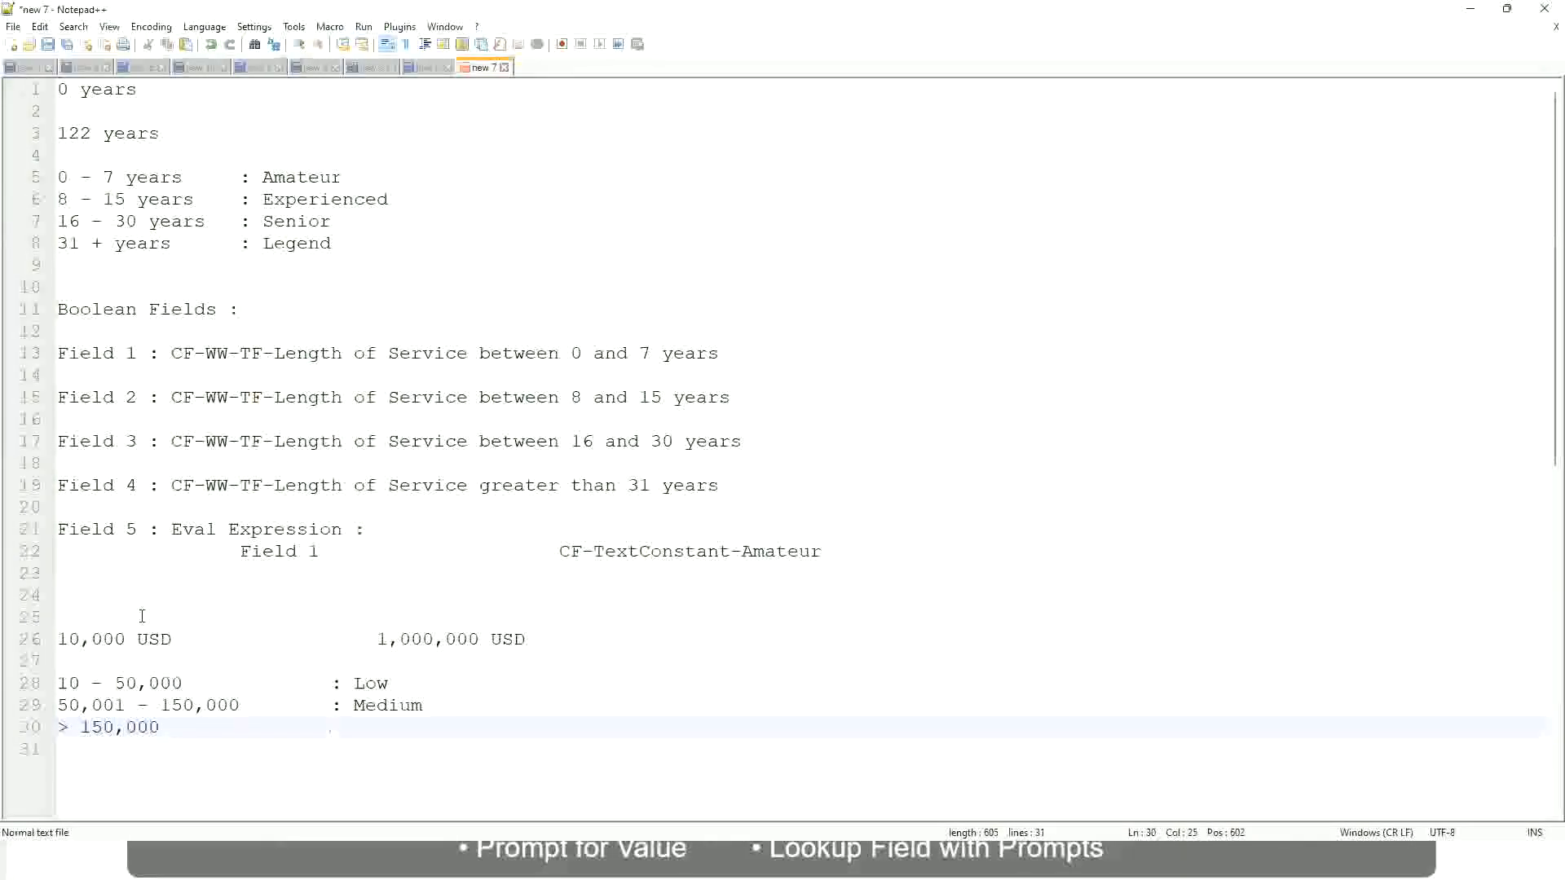
{"action": "type", "text": ": High"}
Step: Review the two example USD amounts against the Low, Medium and High bands in the notes
{"action": "left_click", "coordinate": [49, 639]}
{"action": "left_click", "coordinate": [68, 639]}
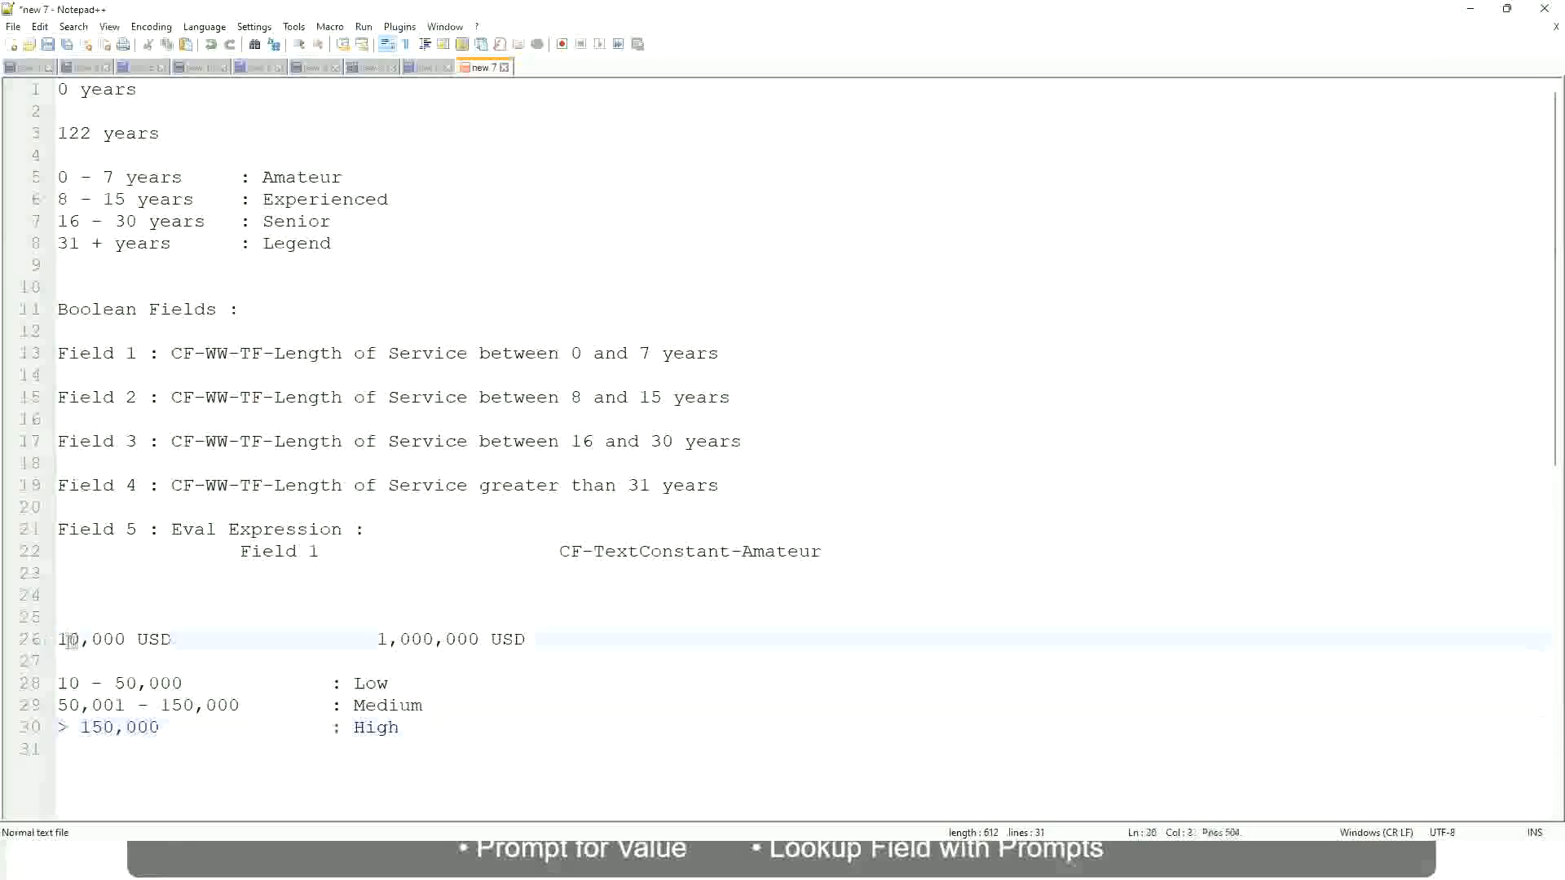
{"action": "double_click", "coordinate": [467, 639]}
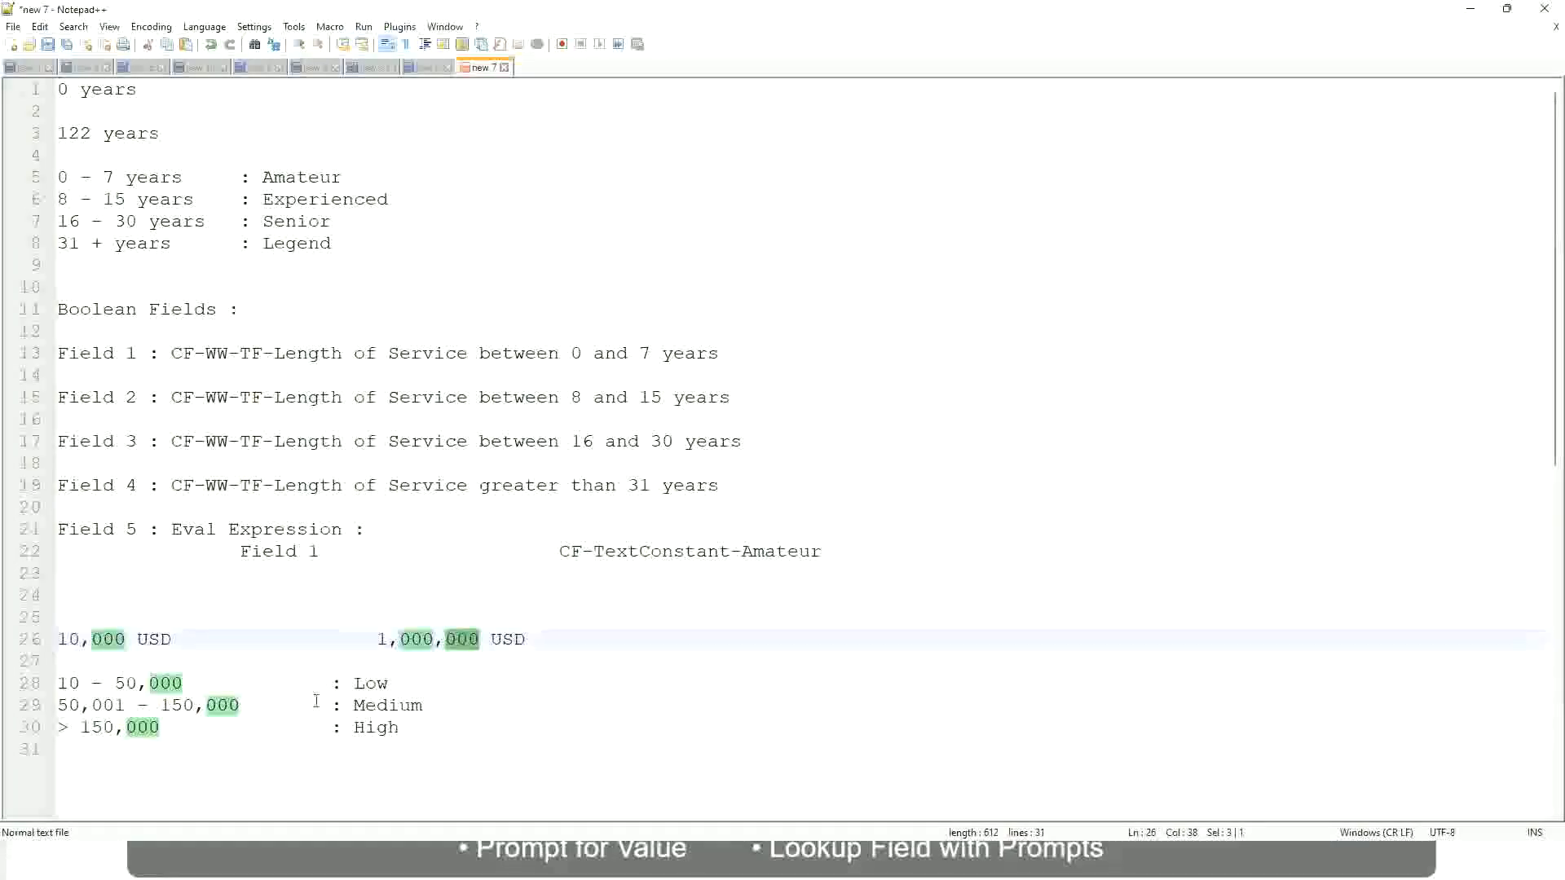
{"action": "left_click", "coordinate": [286, 706]}
{"action": "left_click", "coordinate": [51, 639]}
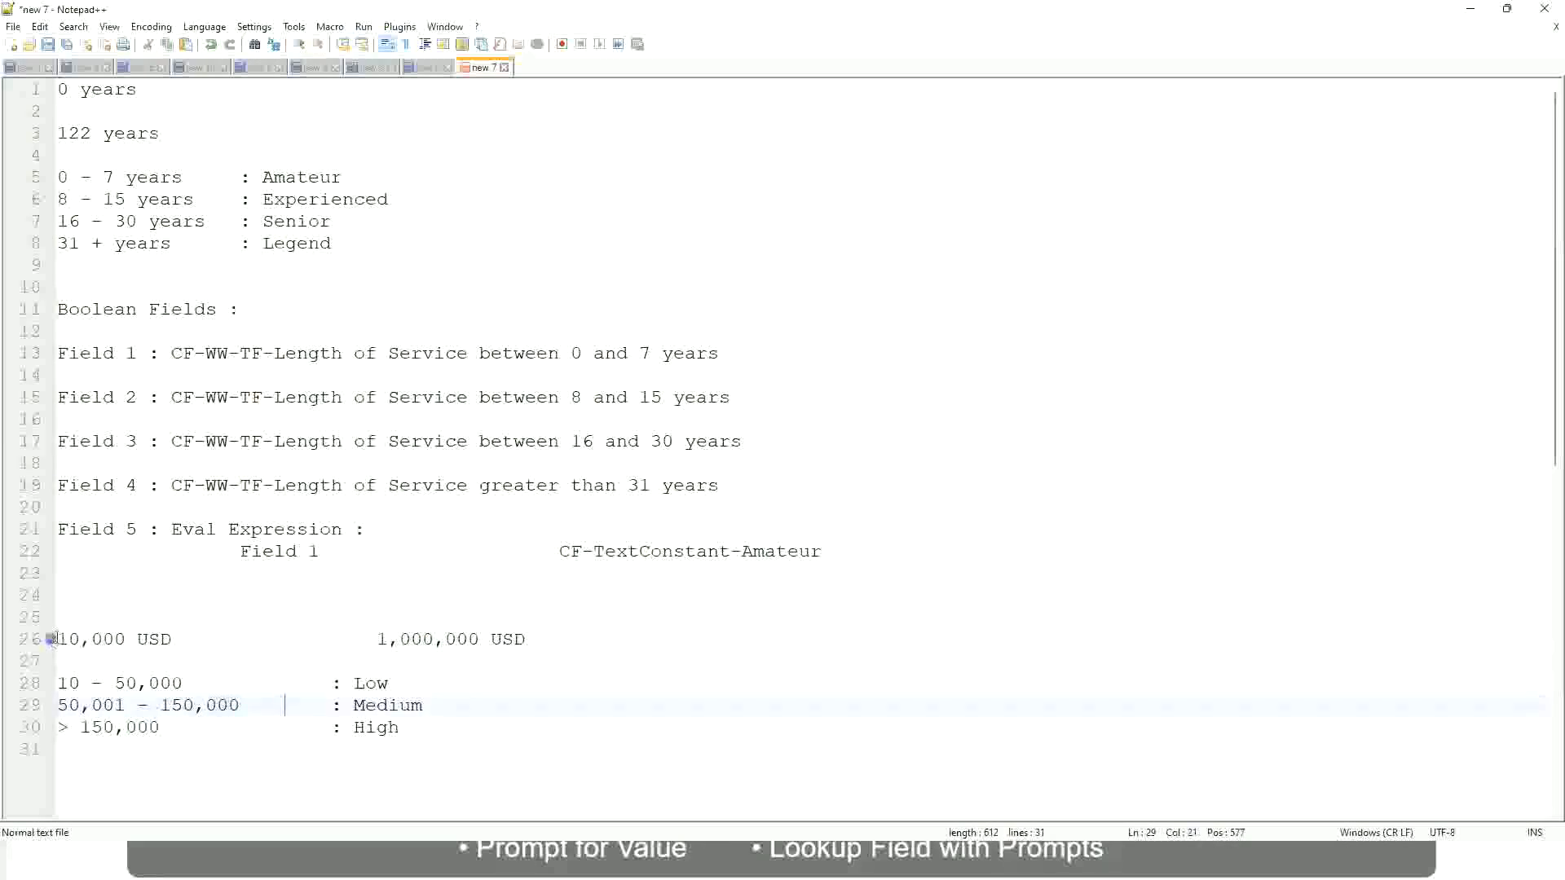
{"action": "left_click", "coordinate": [482, 641]}
{"action": "left_click", "coordinate": [387, 685]}
{"action": "left_click", "coordinate": [379, 691]}
{"action": "left_click", "coordinate": [377, 733]}
{"action": "left_click", "coordinate": [401, 721]}
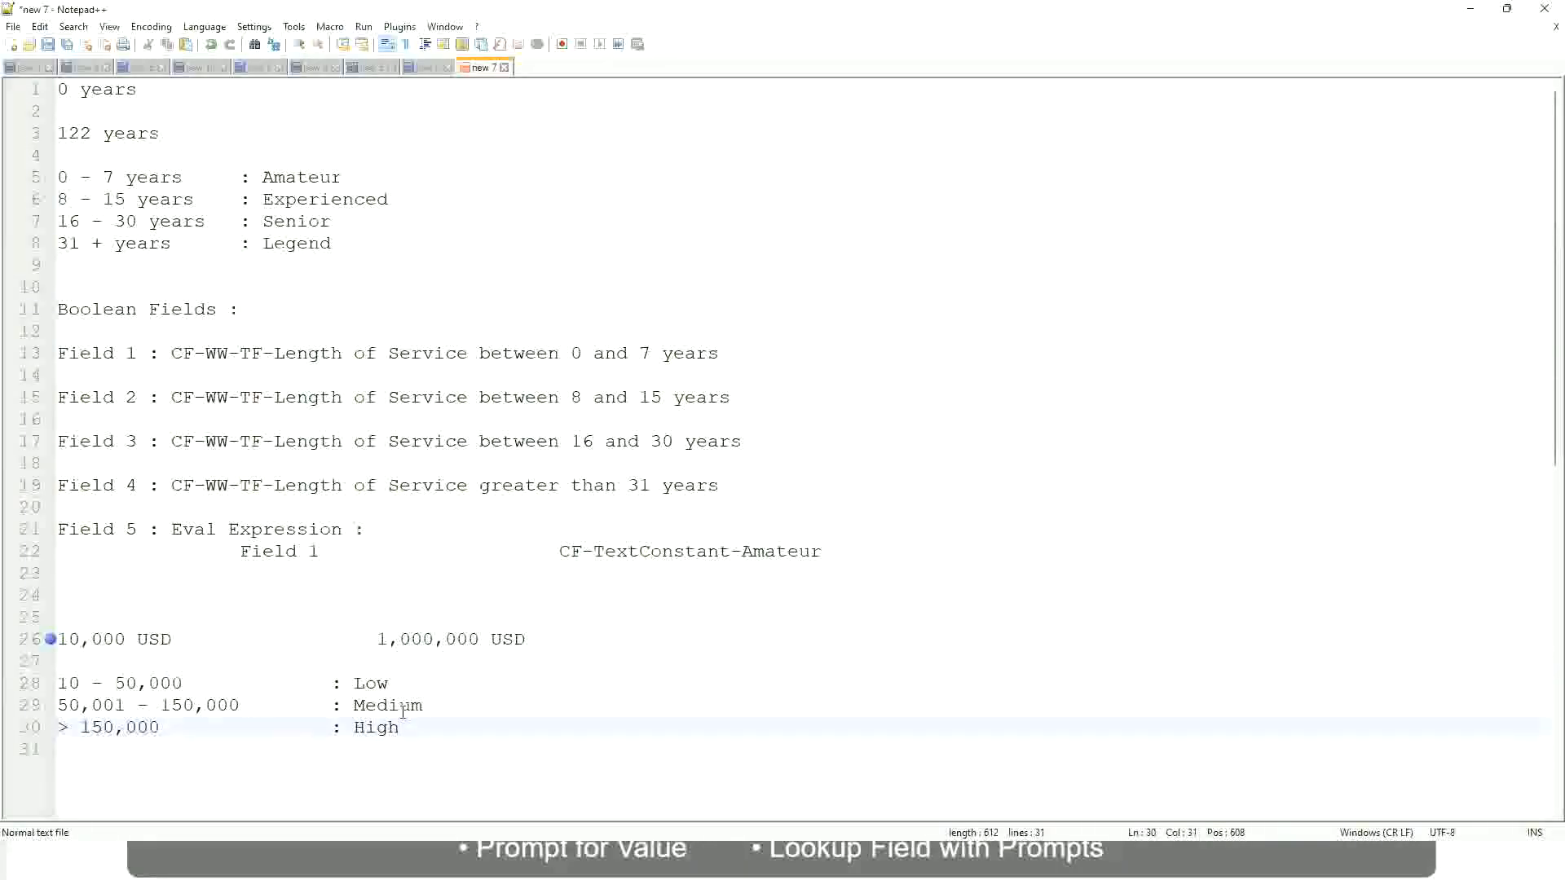